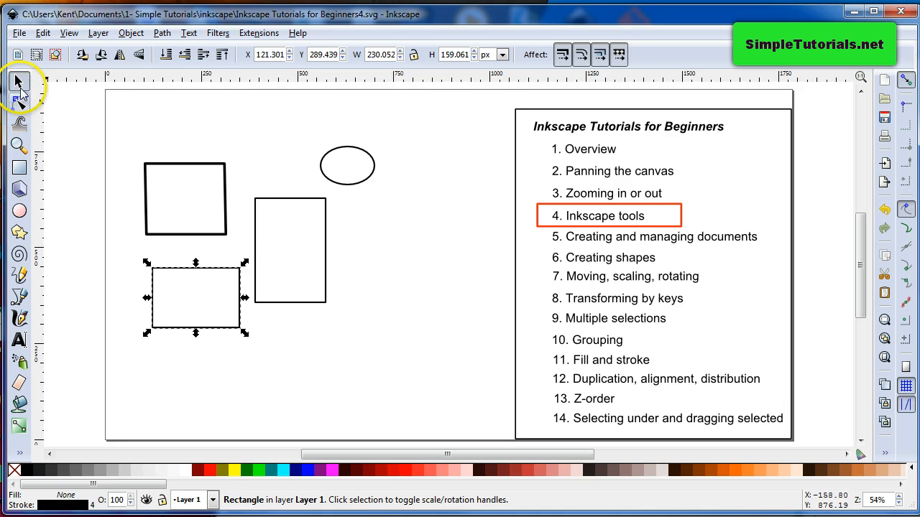
- Select the thick-outlined square with the Selector tool and move it slightly up and to the right on the page
click(66, 230)
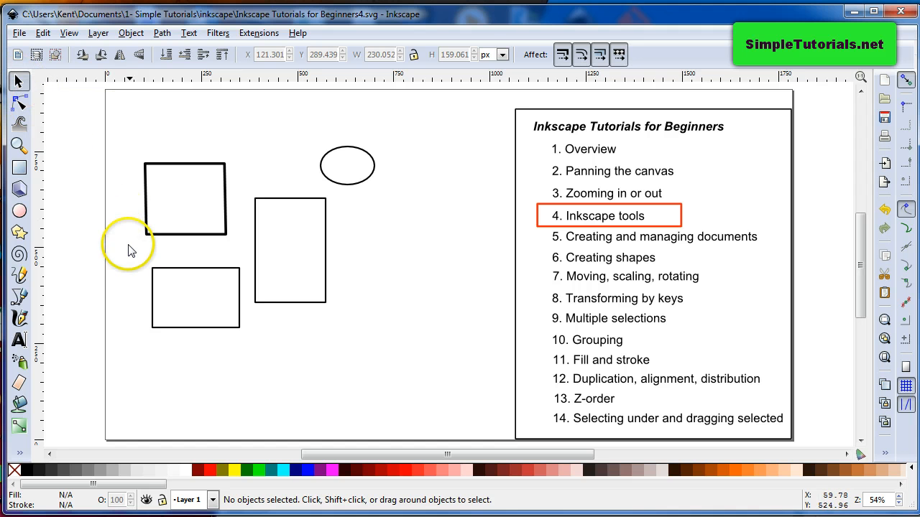
click(19, 210)
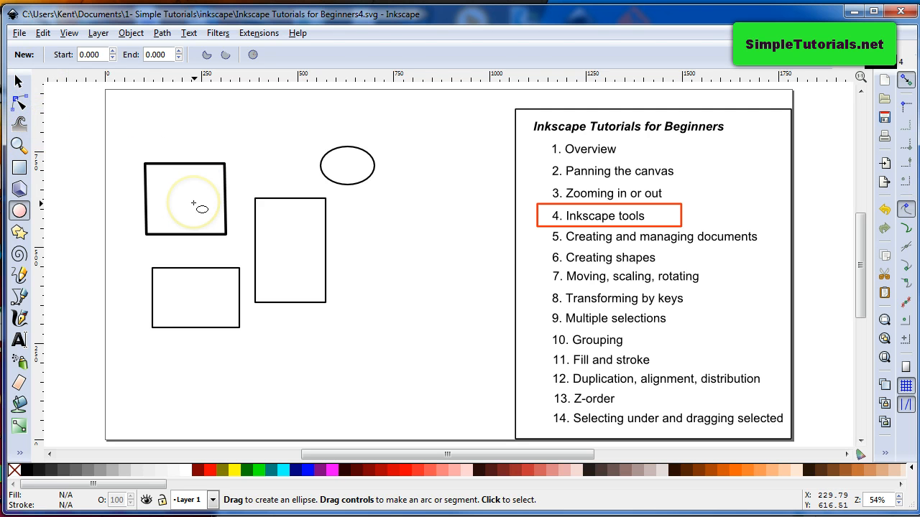
key(s)
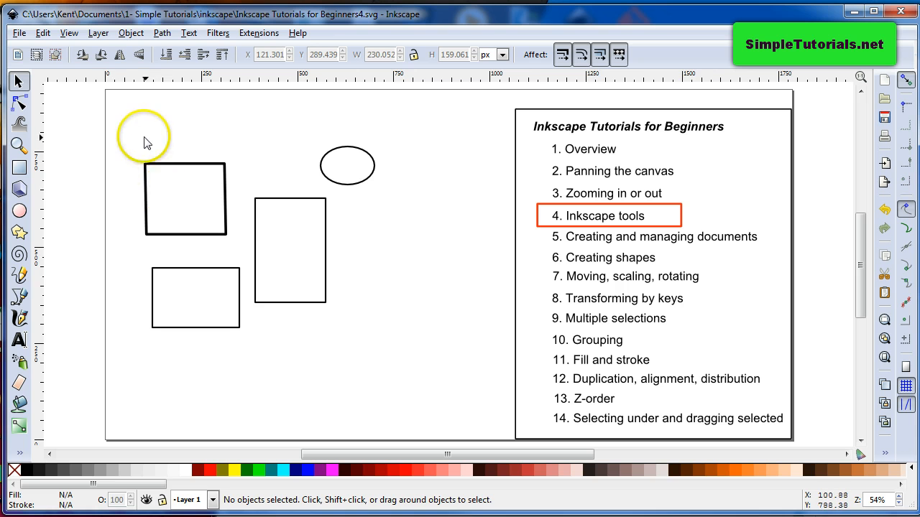
click(192, 165)
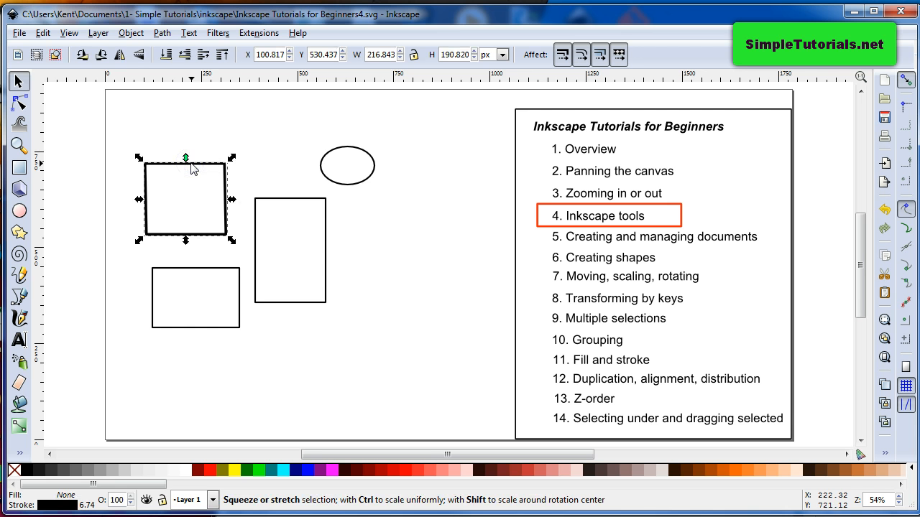
mouse_move(204, 160)
mouse_down()
mouse_move(293, 133)
mouse_move(238, 180)
mouse_move(240, 154)
mouse_move(199, 160)
mouse_move(214, 136)
mouse_move(261, 127)
mouse_move(240, 103)
mouse_move(199, 160)
mouse_move(186, 133)
mouse_move(207, 148)
mouse_up()
- Select the three rectangles together with a selection box and move them about 37 px right and 19 px down
drag(95, 130, 269, 361)
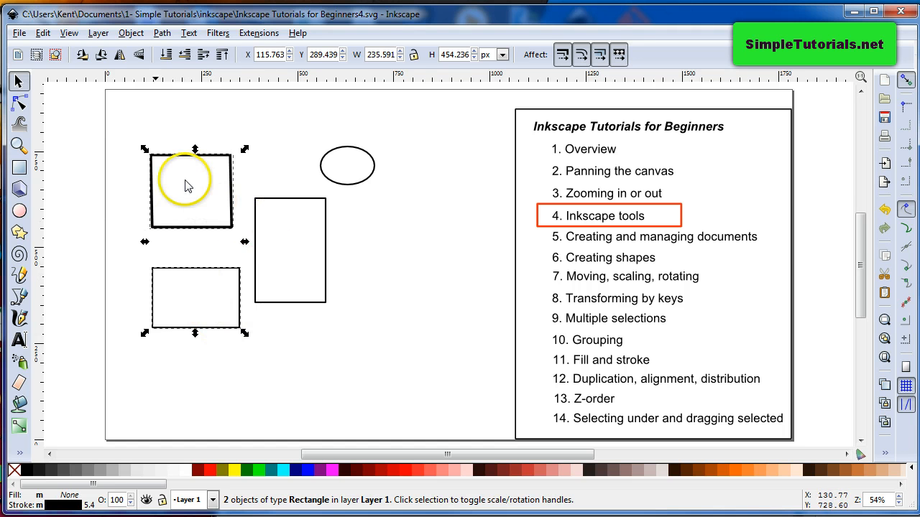
click(127, 131)
drag(127, 130, 333, 359)
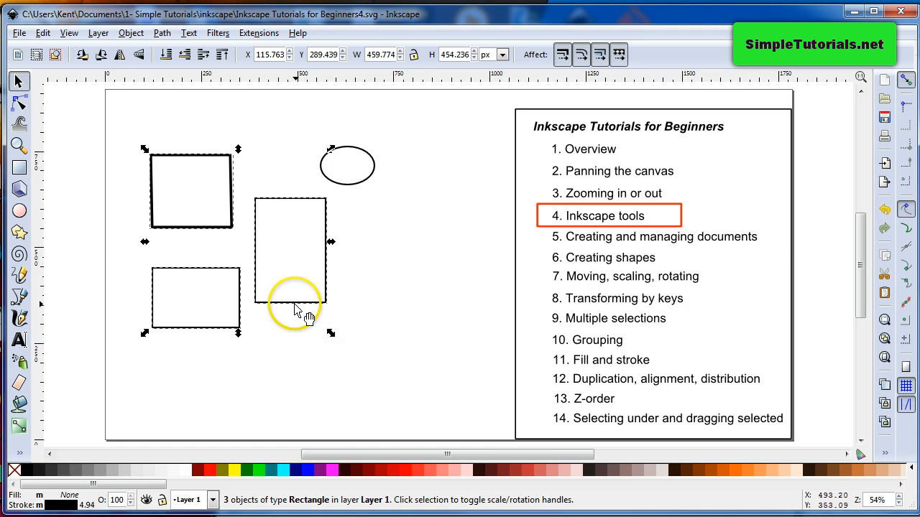
drag(292, 307, 310, 311)
click(318, 365)
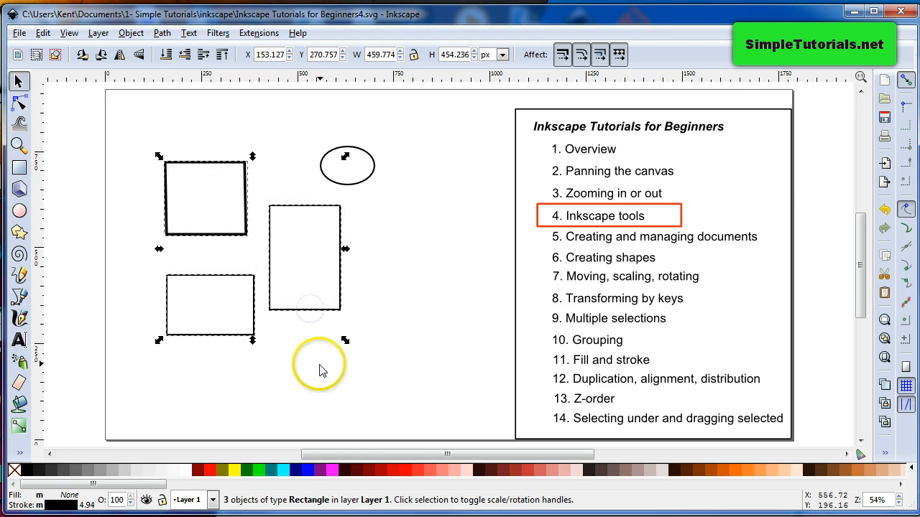
- Scale the thick-outlined square to about 208 px wide and 194 px high, and try skewing it along its upper edge
click(215, 165)
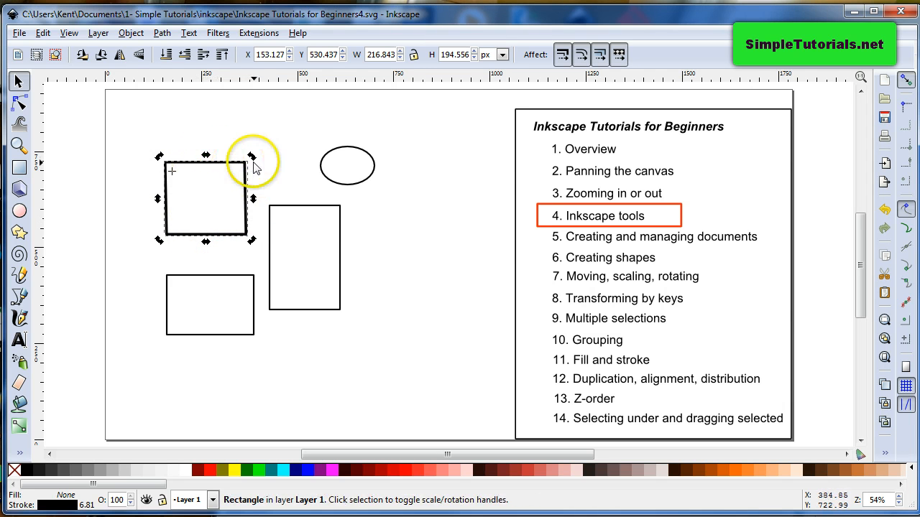
click(219, 189)
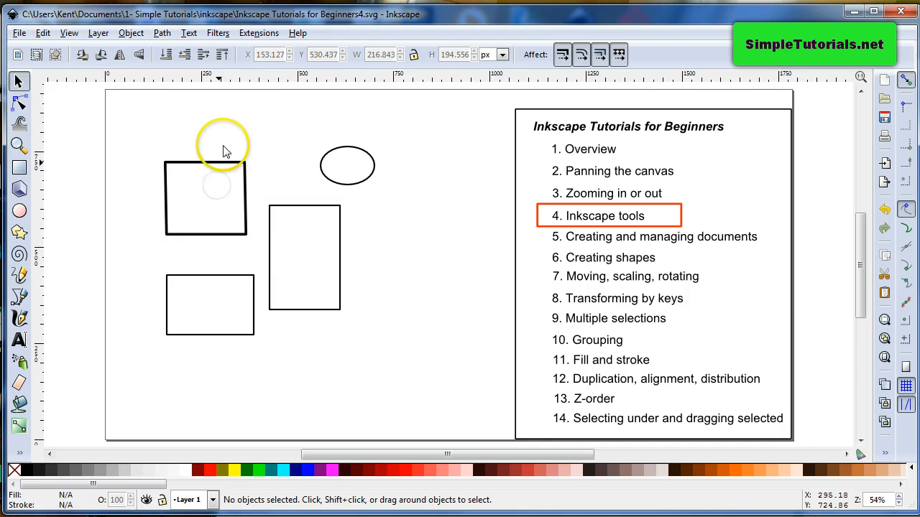
click(218, 168)
mouse_move(247, 153)
mouse_down()
mouse_move(264, 141)
mouse_move(275, 168)
mouse_move(253, 149)
mouse_up()
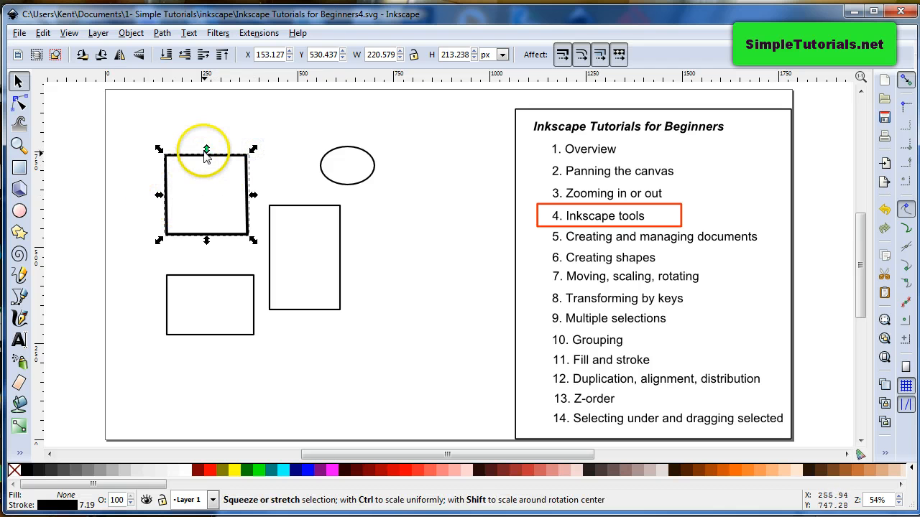
mouse_move(206, 149)
mouse_down()
mouse_move(205, 137)
mouse_move(212, 170)
mouse_move(211, 155)
mouse_up()
mouse_move(249, 196)
mouse_down()
mouse_move(268, 199)
mouse_move(248, 199)
mouse_up()
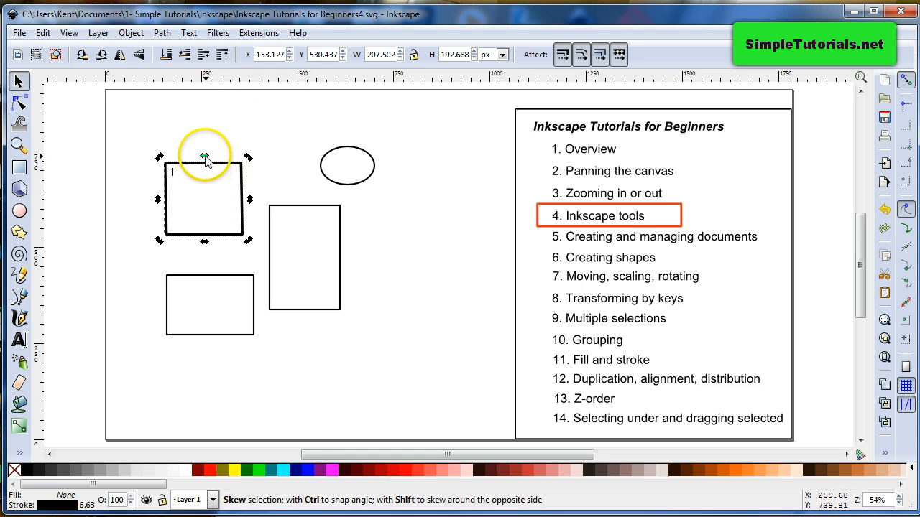
drag(205, 159, 263, 151)
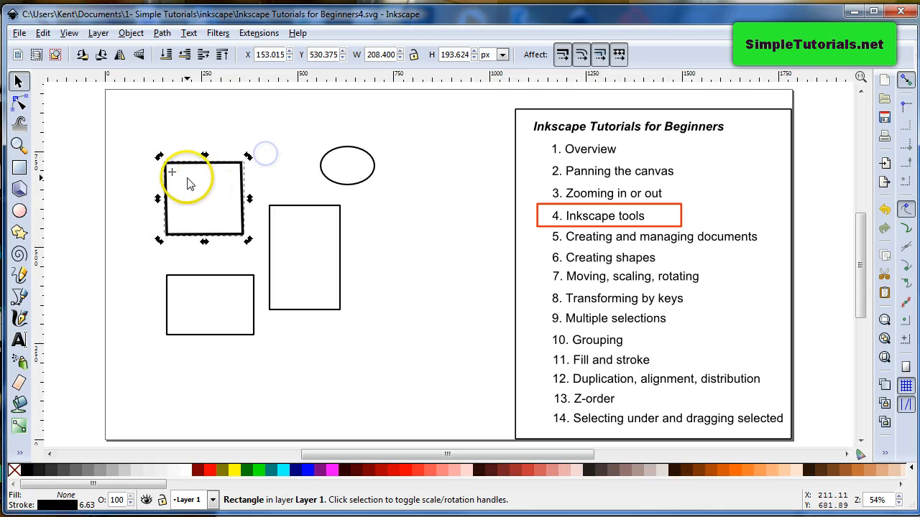
- Rotate the rectangle below the thick-outlined square about 30 degrees counterclockwise around its centre
click(218, 288)
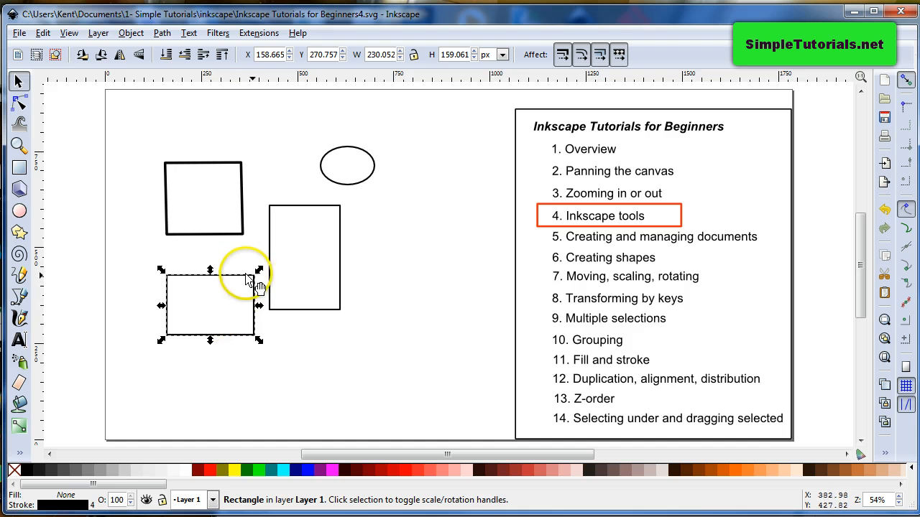
click(243, 276)
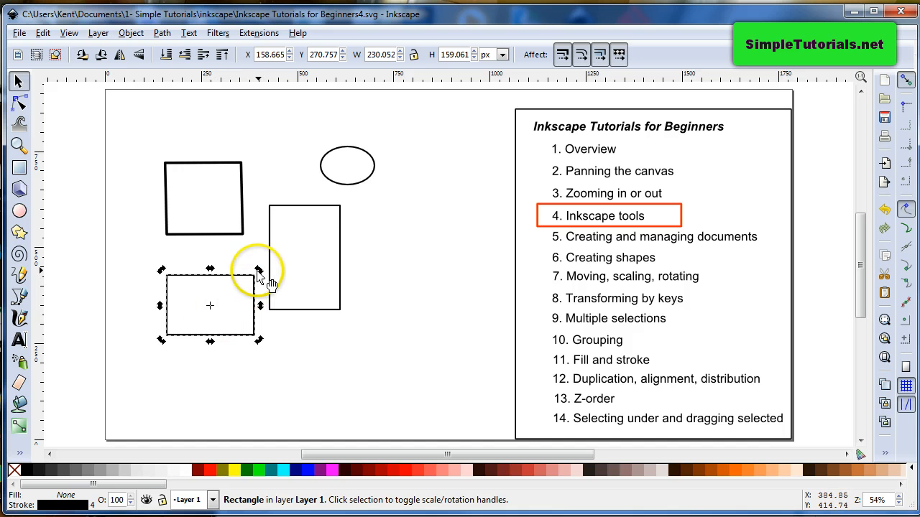
drag(258, 268, 234, 247)
click(225, 313)
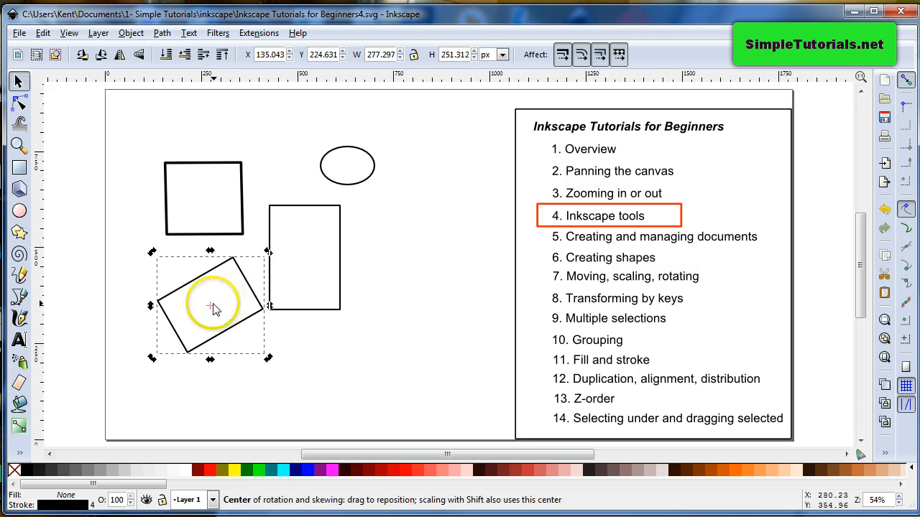
- Shift the tilted rectangle's rotation centre toward its upper corner and rotate it clockwise around that point until nearly level
click(205, 189)
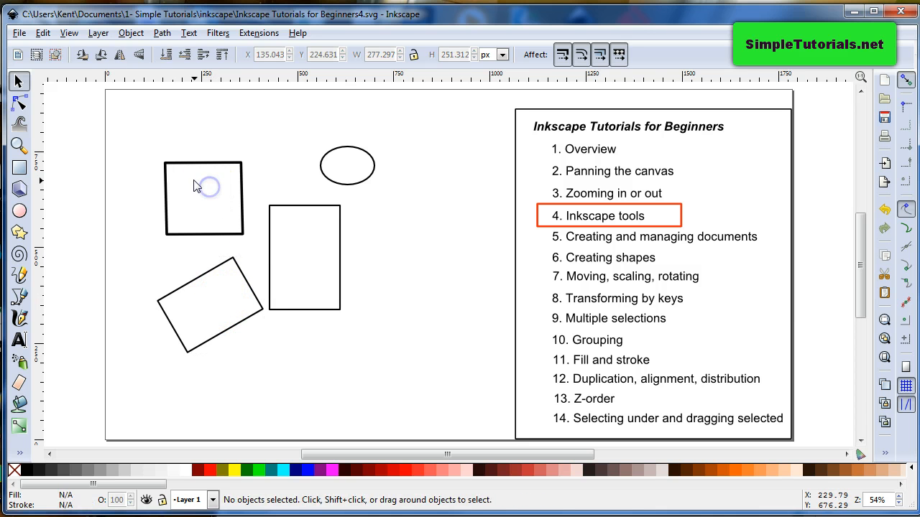
click(193, 234)
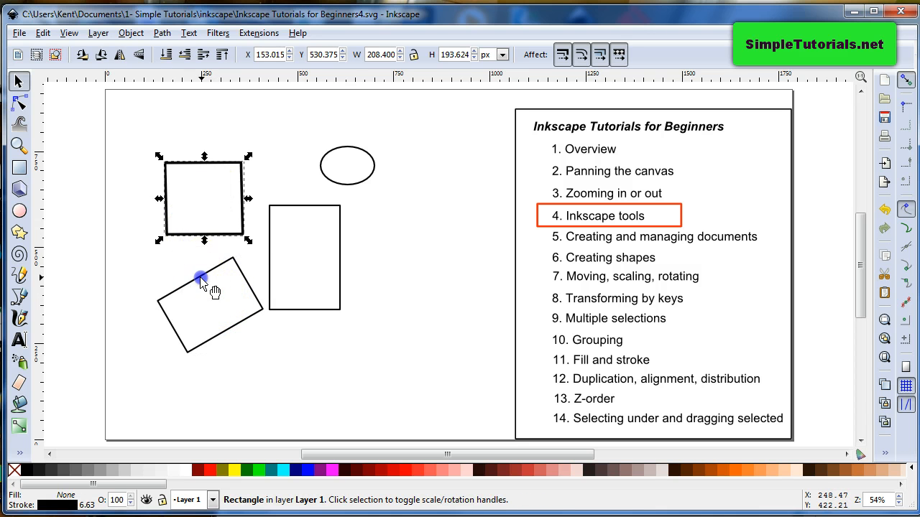
click(199, 274)
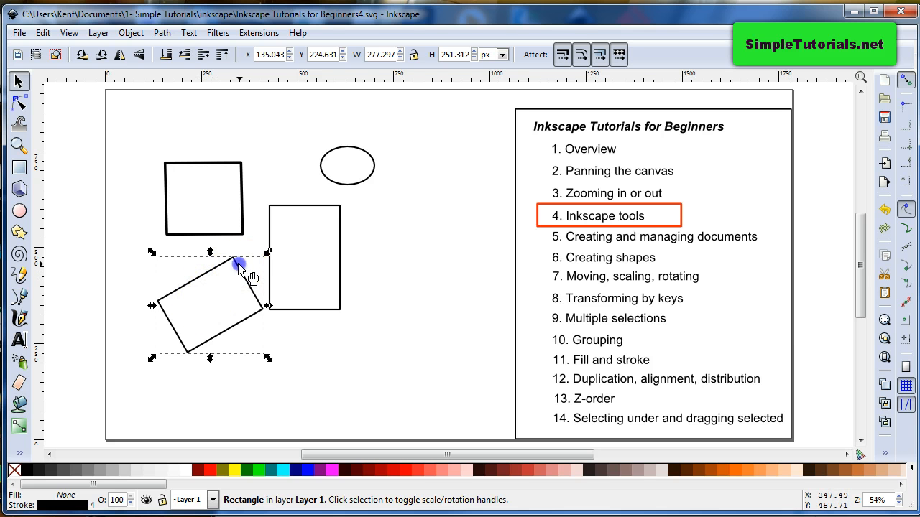
drag(210, 305, 229, 276)
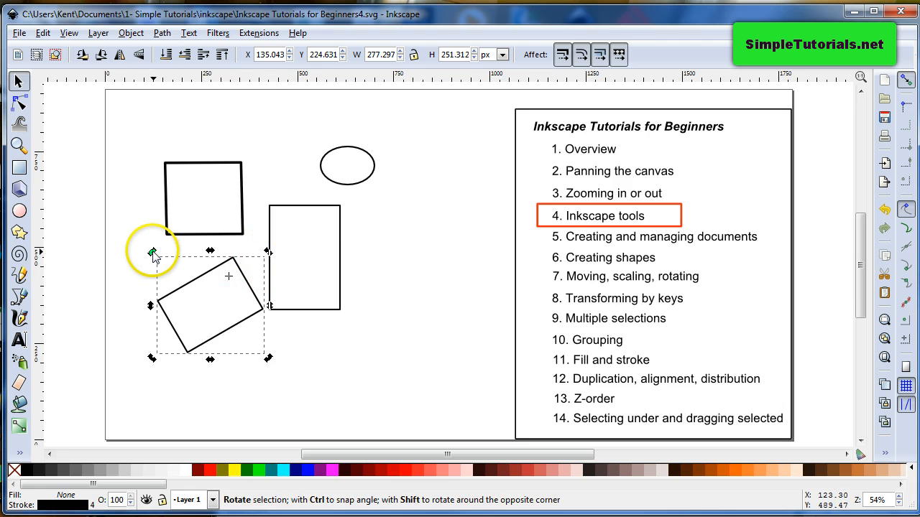
drag(153, 253, 177, 227)
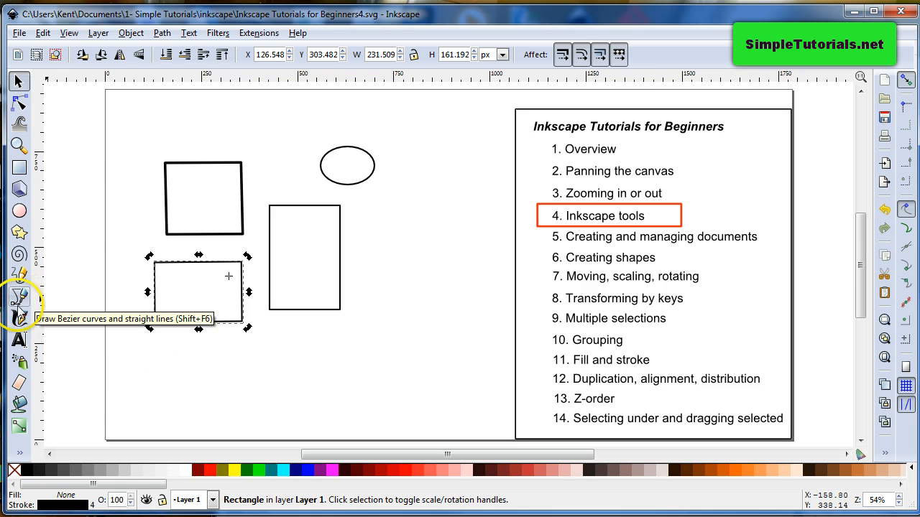
click(113, 202)
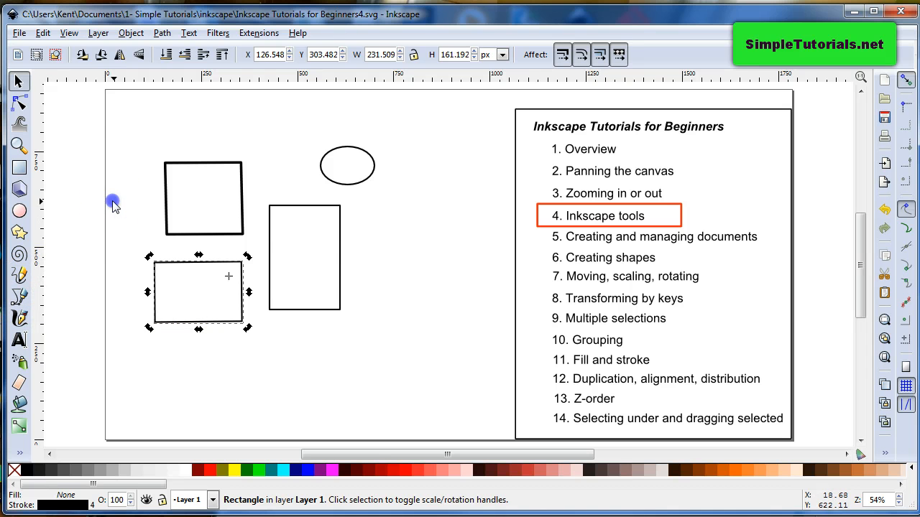
- Try the Tweak tool beside the thick-outlined square with nothing selected
click(20, 125)
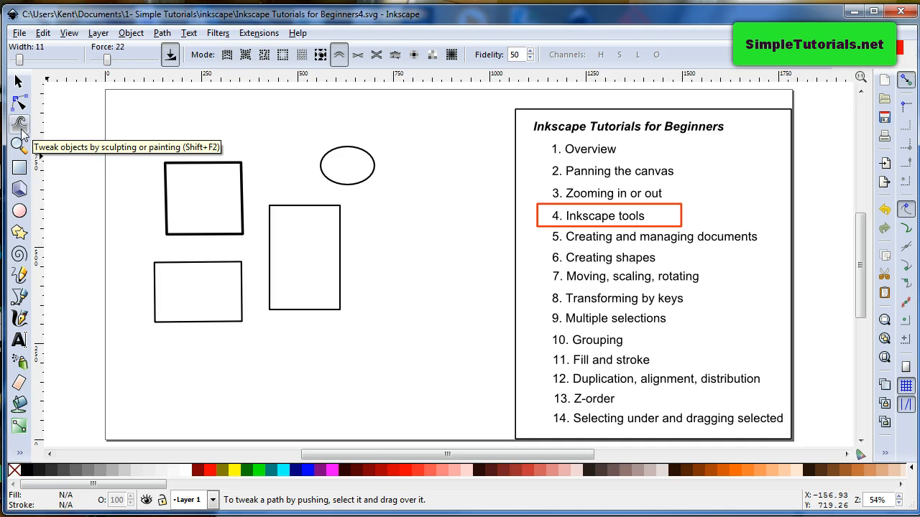
click(252, 188)
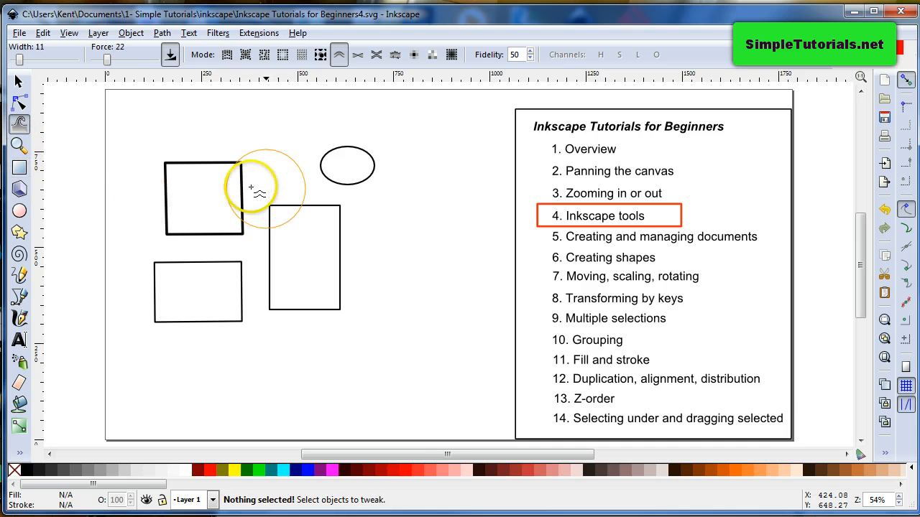
- Zoom in and out at the square's lower edge with the Zoom tool, and step the zoom level up and back to 54%
click(20, 146)
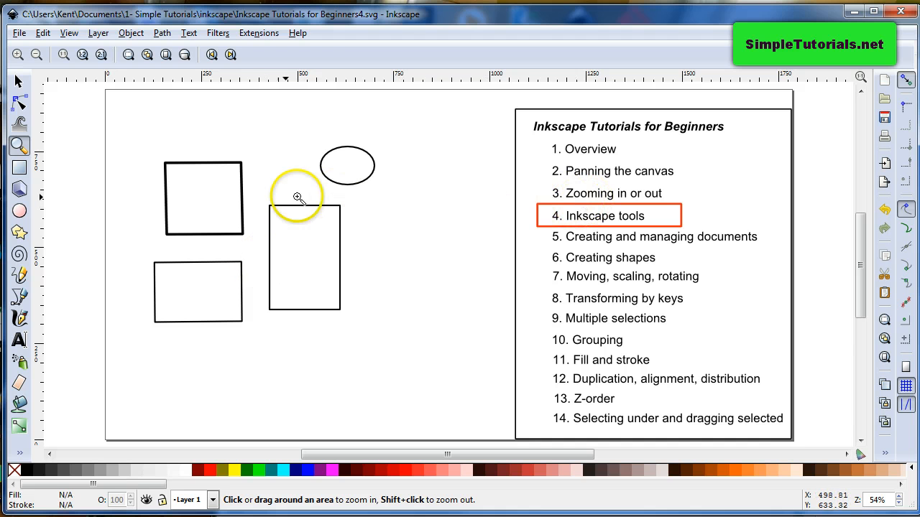
click(193, 234)
shift+click(192, 233)
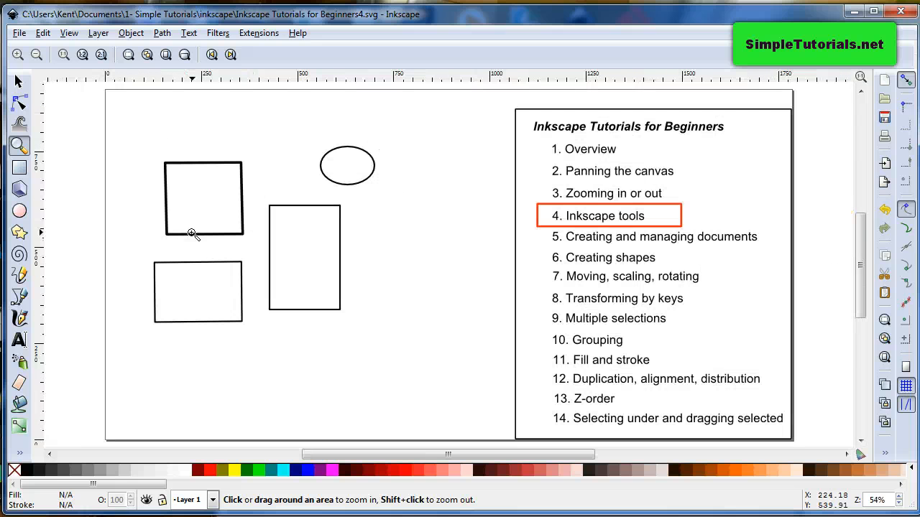
click(899, 497)
click(900, 496)
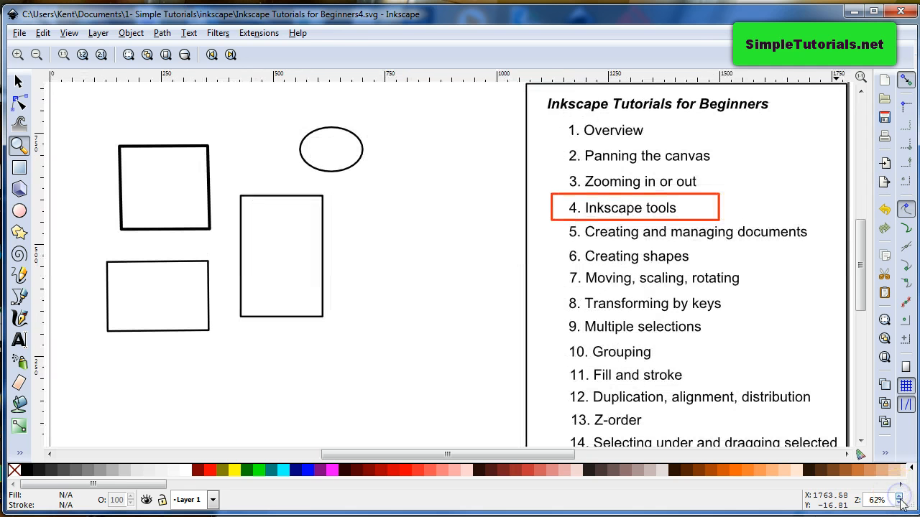
click(899, 505)
click(899, 504)
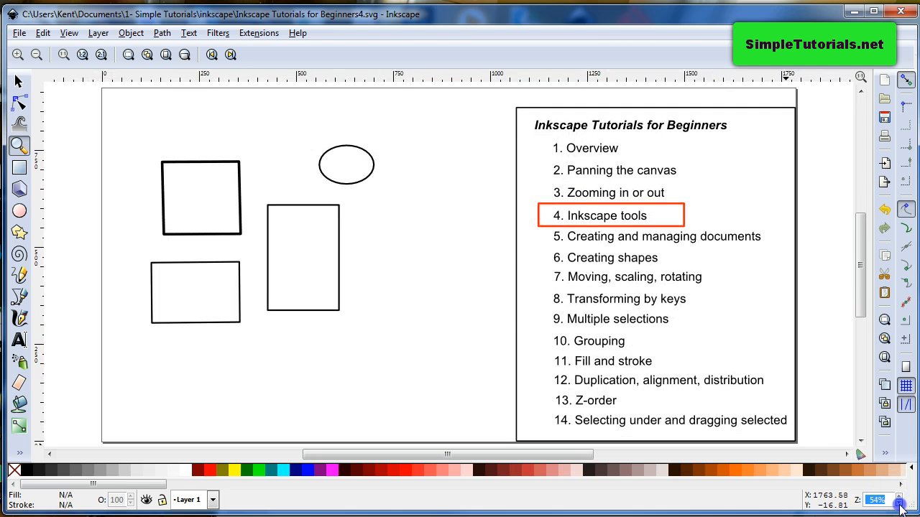
click(899, 505)
click(900, 497)
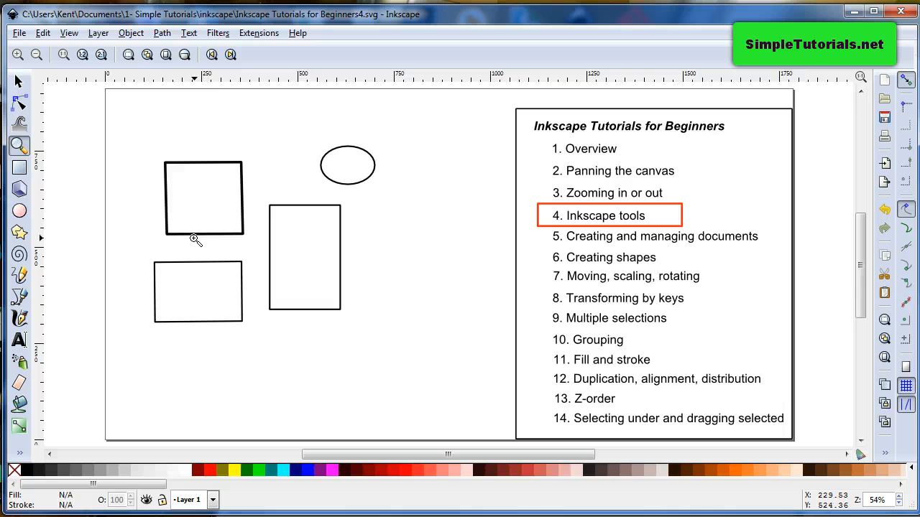
- Select the thick-outlined square with a selection box, zoom to the selection, and fit the whole page in view
click(19, 81)
drag(138, 136, 263, 244)
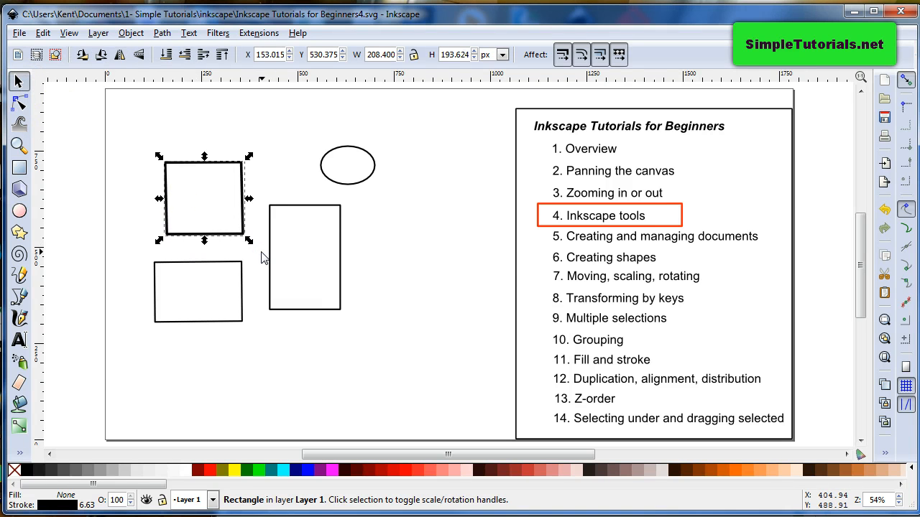
key(3)
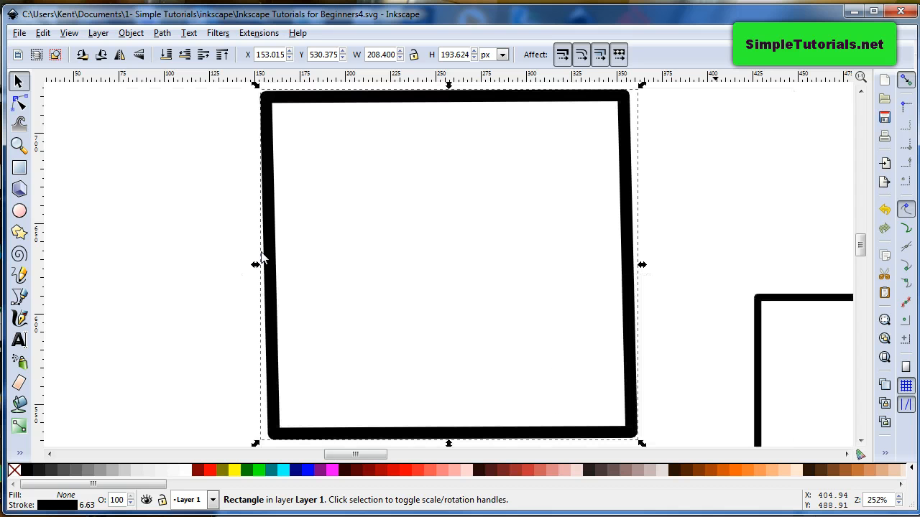
key(5)
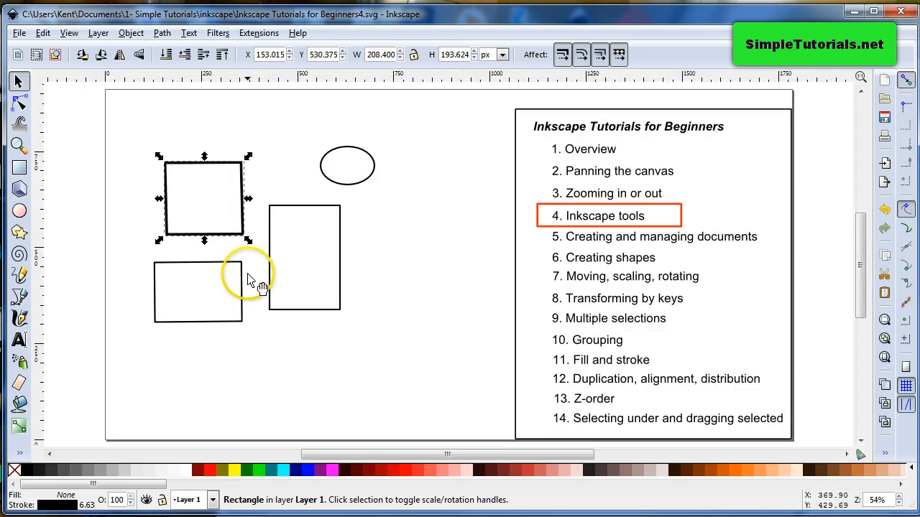
- Draw a rectangle about 323 by 217 px beside the tall rectangle, rounding its corners and restoring them to sharp
click(20, 167)
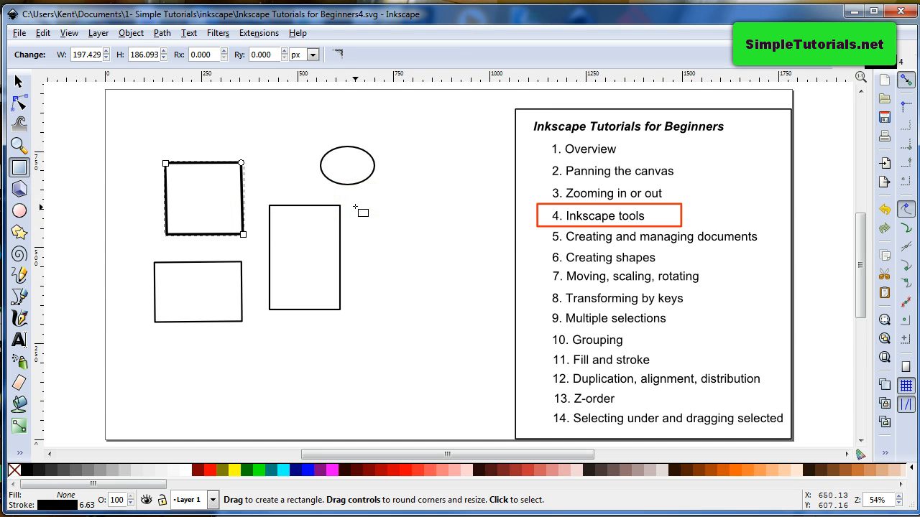
drag(355, 207, 479, 290)
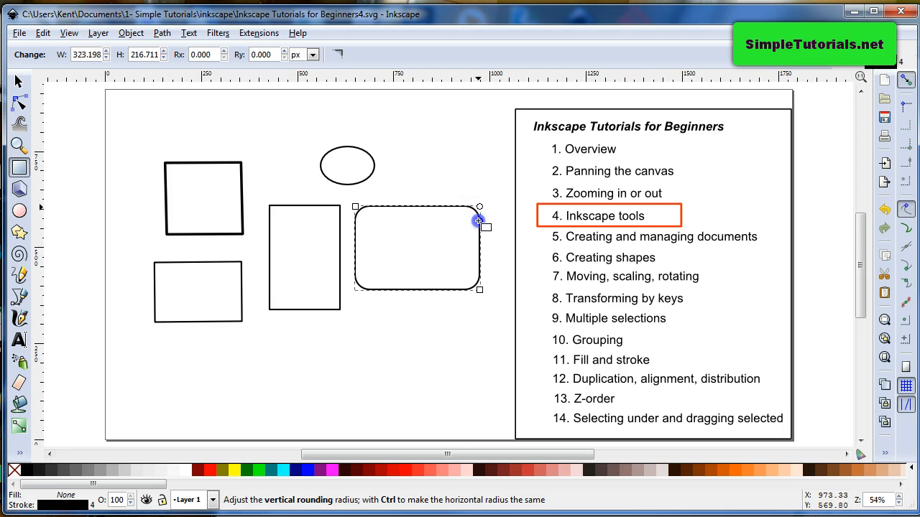
drag(479, 228, 480, 215)
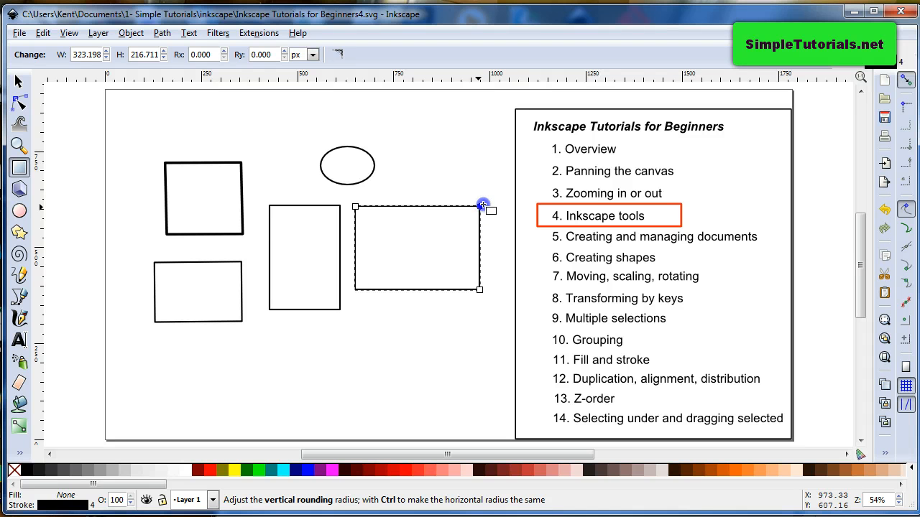
drag(481, 205, 481, 202)
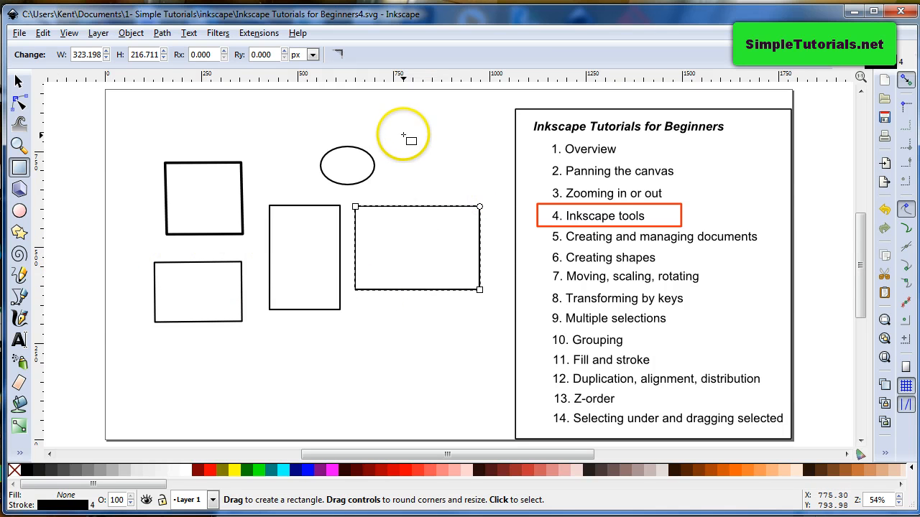
- Draw a square about 164 px wide above the wide rectangle, constraining its proportions, and return to the Selector tool
key(ctrl)
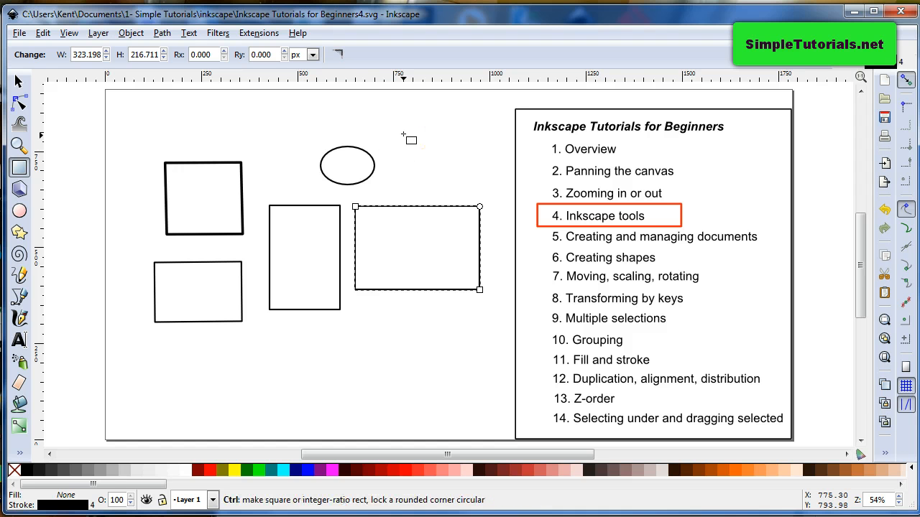
drag(403, 134, 466, 202)
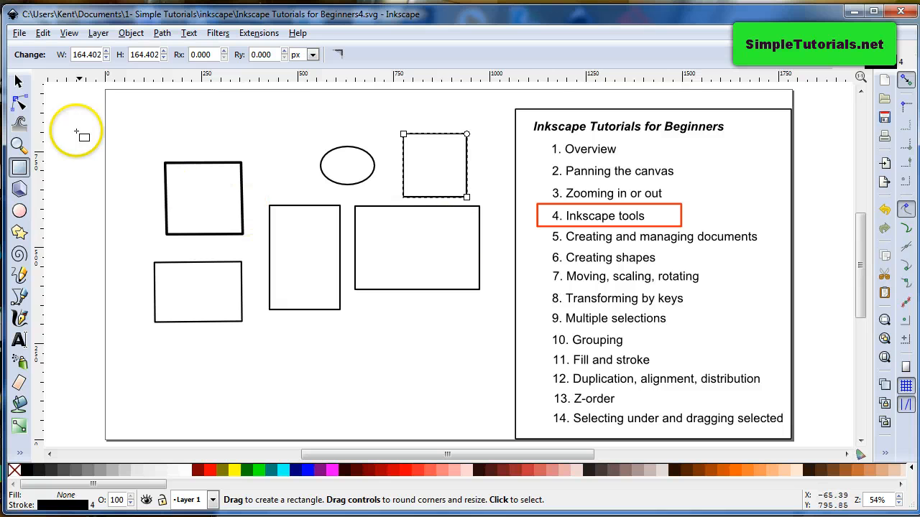
click(19, 82)
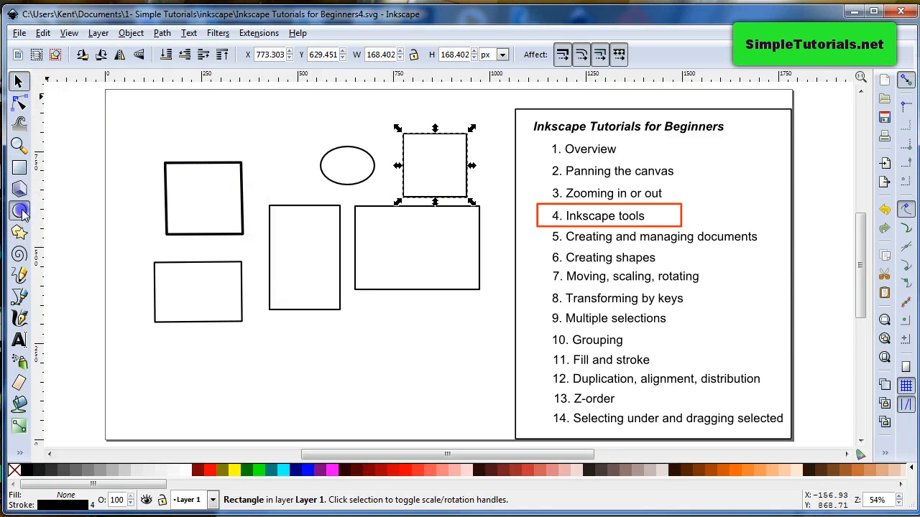
- Try the 3D Box tool by drawing a box across the thick-outlined square's upper edge, and delete it
click(19, 211)
click(23, 191)
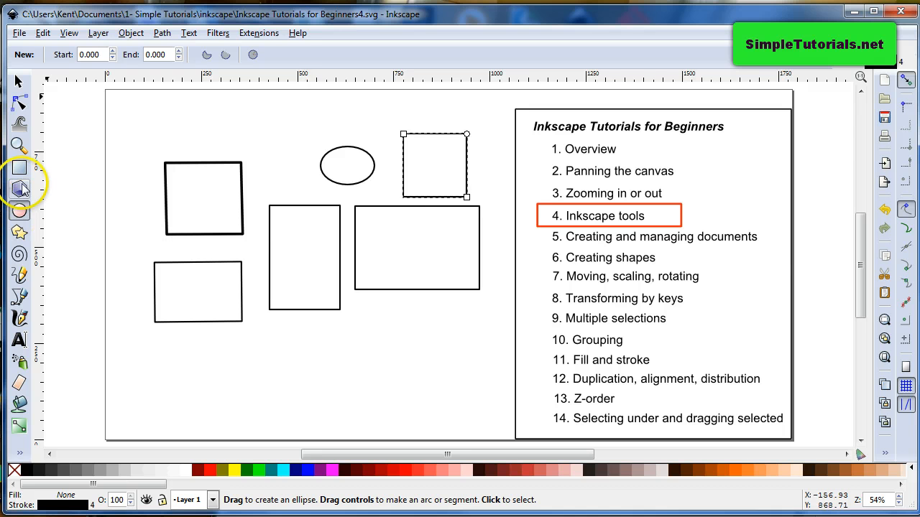
click(19, 189)
drag(151, 122, 201, 167)
key(Delete)
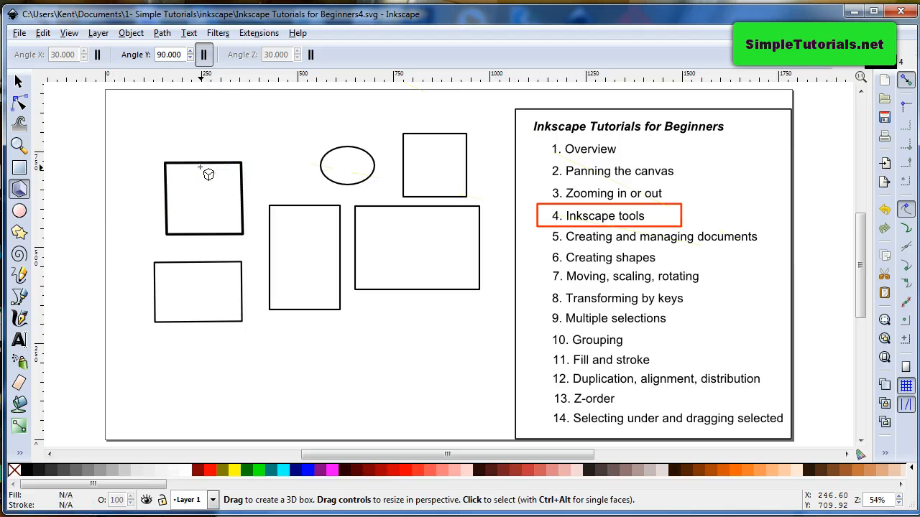
- Draw an ellipse about 286 by 148 px and move it clear above the thick-outlined square
click(20, 213)
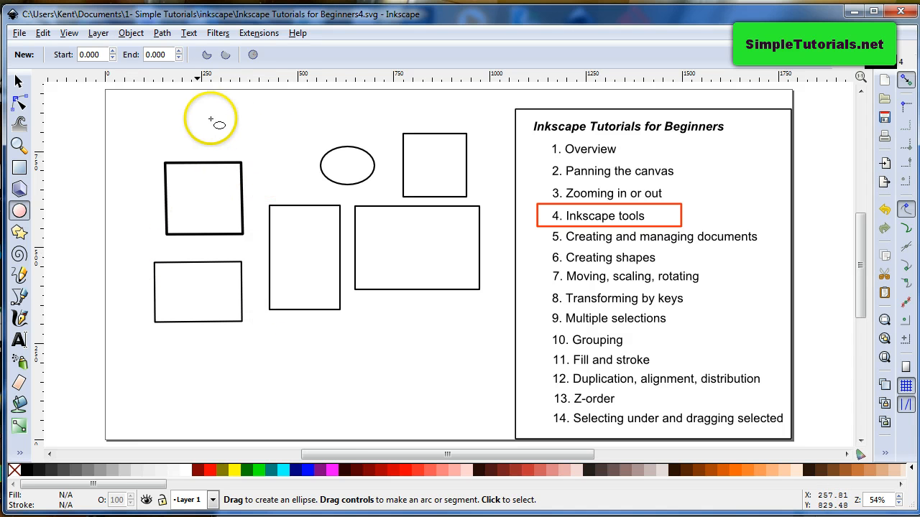
mouse_move(167, 128)
mouse_down()
mouse_move(234, 138)
mouse_move(271, 192)
mouse_move(285, 136)
mouse_move(276, 199)
mouse_move(277, 182)
mouse_up()
click(20, 84)
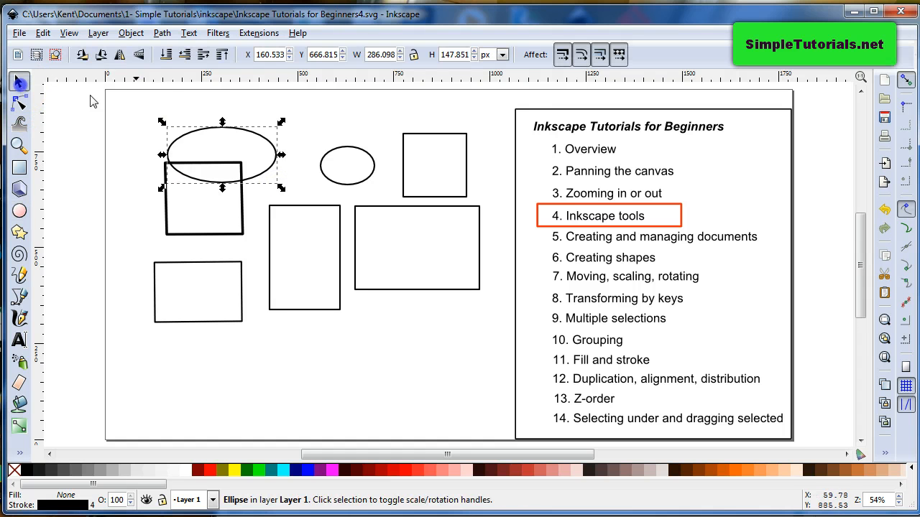
mouse_move(237, 130)
mouse_down()
mouse_move(316, 219)
mouse_move(338, 328)
mouse_move(324, 213)
mouse_move(304, 148)
mouse_move(280, 116)
mouse_move(254, 104)
mouse_up()
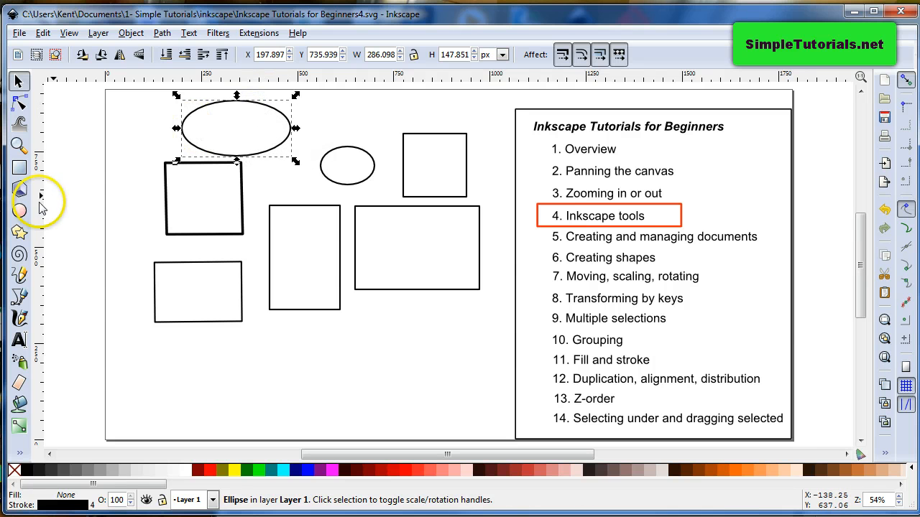
- Draw a circle below the wide rectangle and stretch its width and height slightly with its shape handles
click(19, 211)
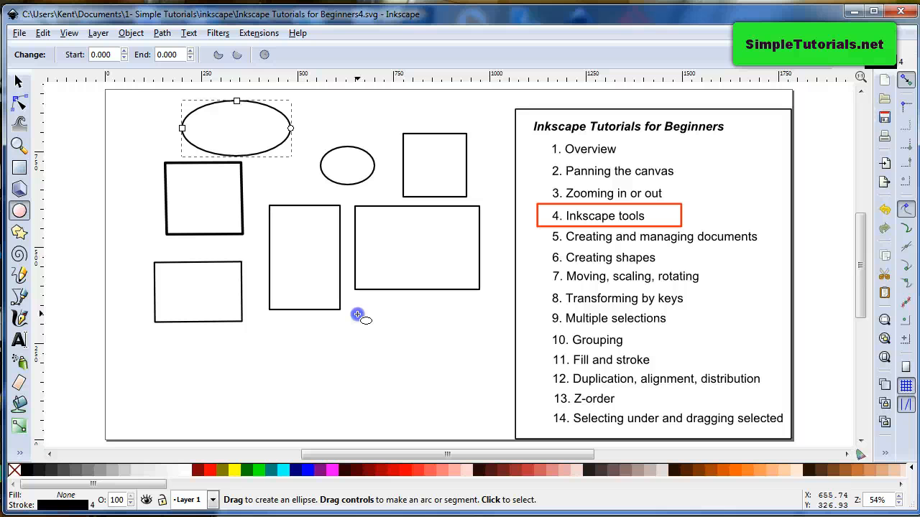
drag(358, 314, 420, 372)
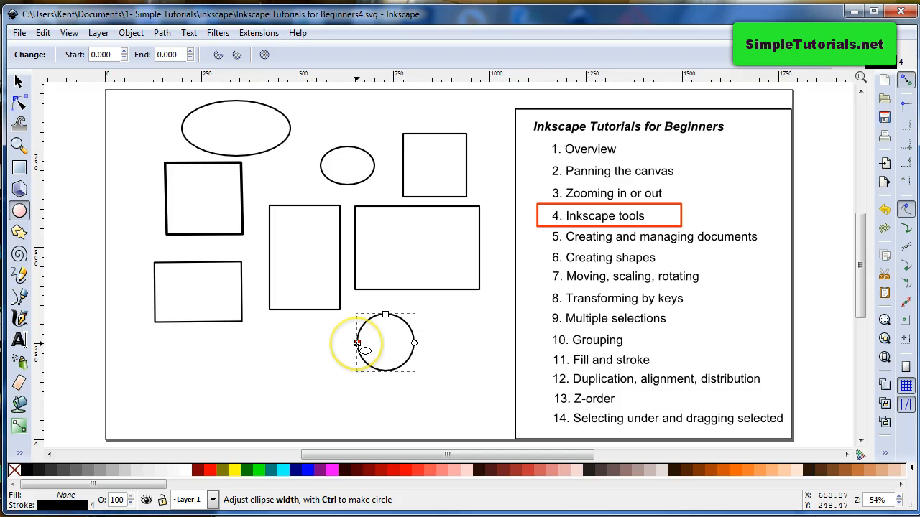
mouse_move(358, 343)
mouse_down()
mouse_move(368, 343)
mouse_move(353, 343)
mouse_up()
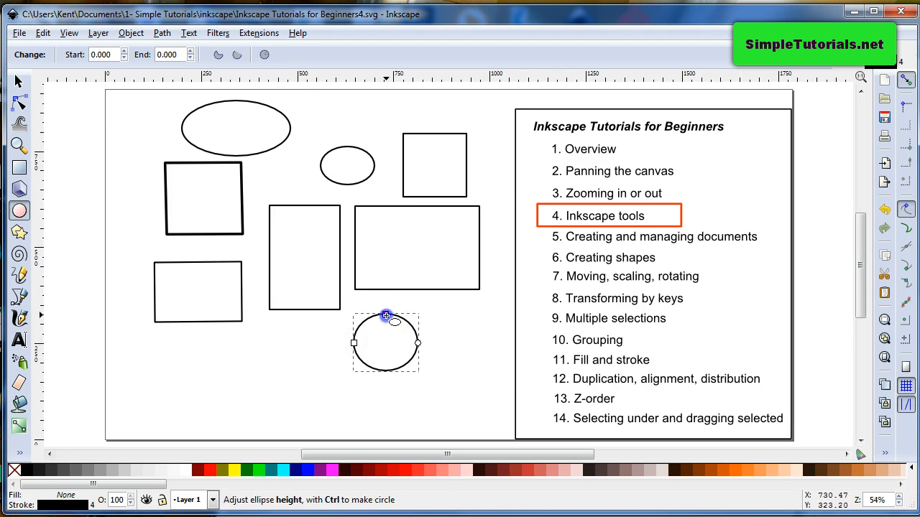
mouse_move(385, 315)
mouse_down()
mouse_move(388, 324)
mouse_move(386, 306)
mouse_move(388, 314)
mouse_up()
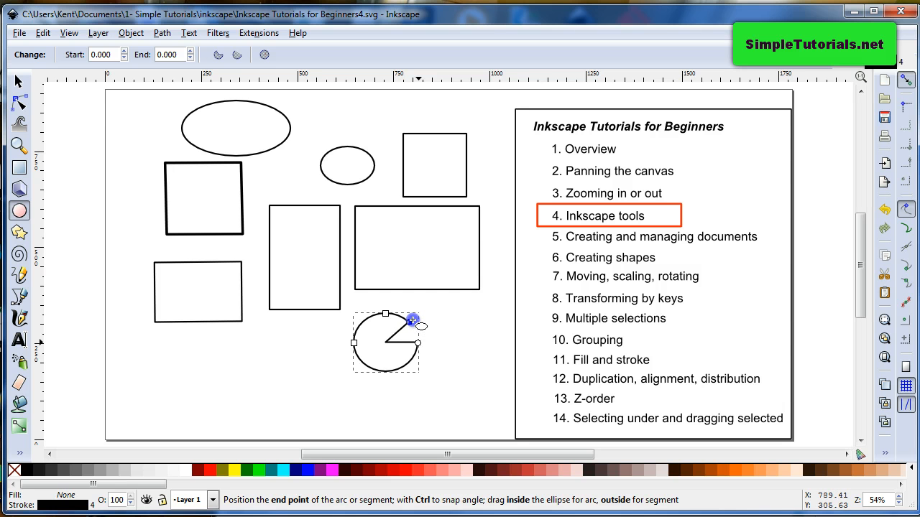
- Open the new ellipse into a pie segment ending at about 316 degrees, and make it a whole ellipse again
drag(412, 321, 409, 321)
click(392, 357)
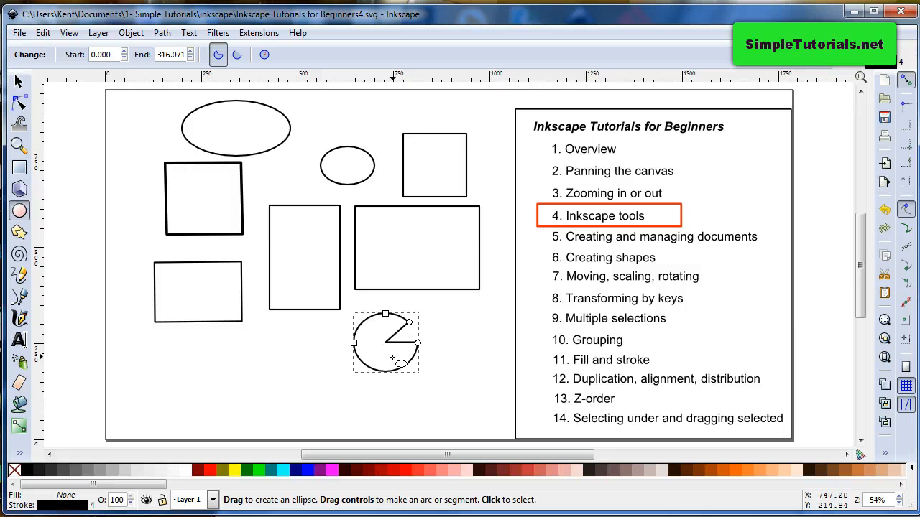
drag(409, 322, 409, 323)
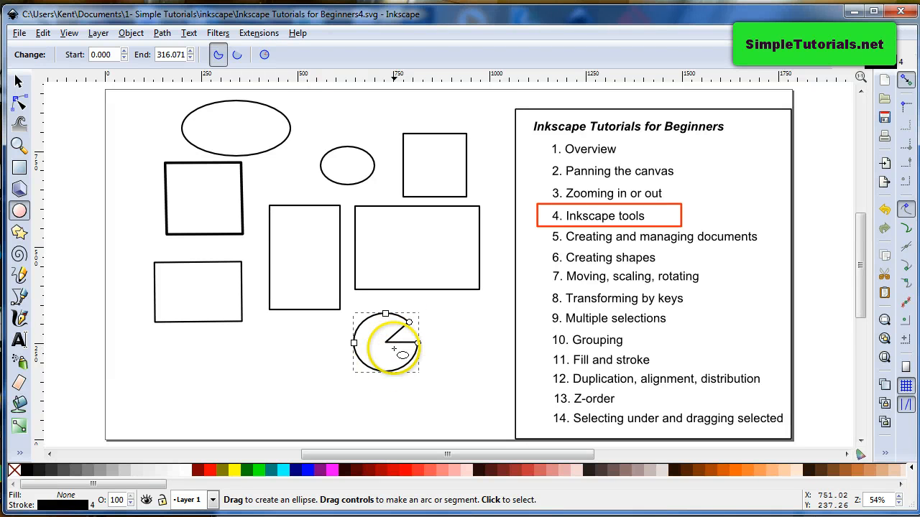
click(265, 55)
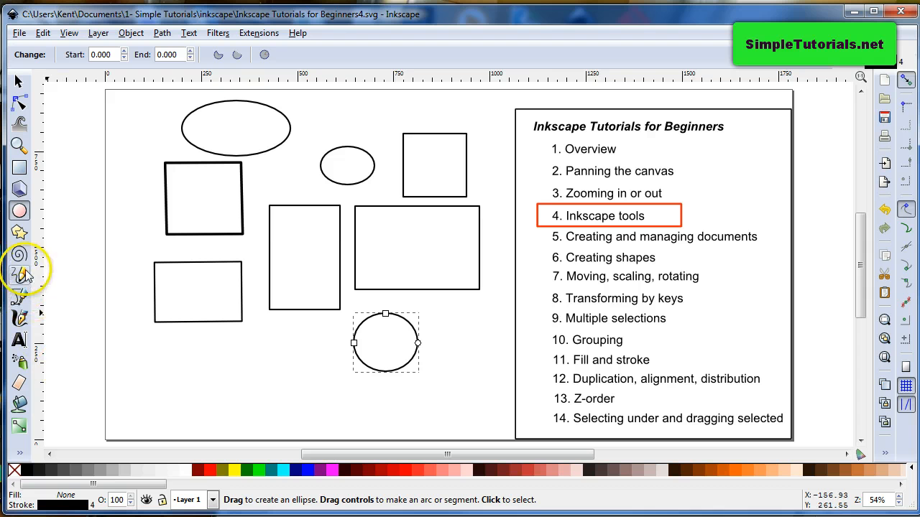
- Draw a five-cornered star below the lower-left rectangle, switch it to a polygon, and delete it
click(19, 232)
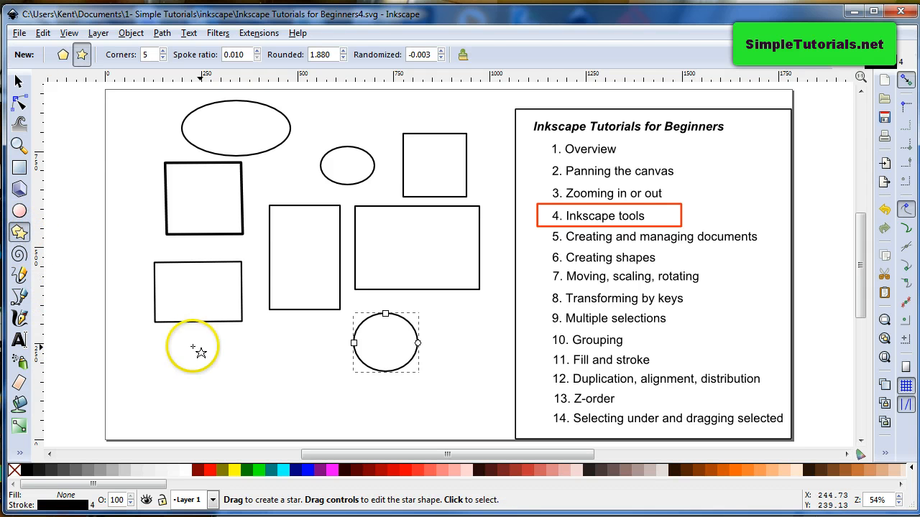
drag(226, 349, 266, 325)
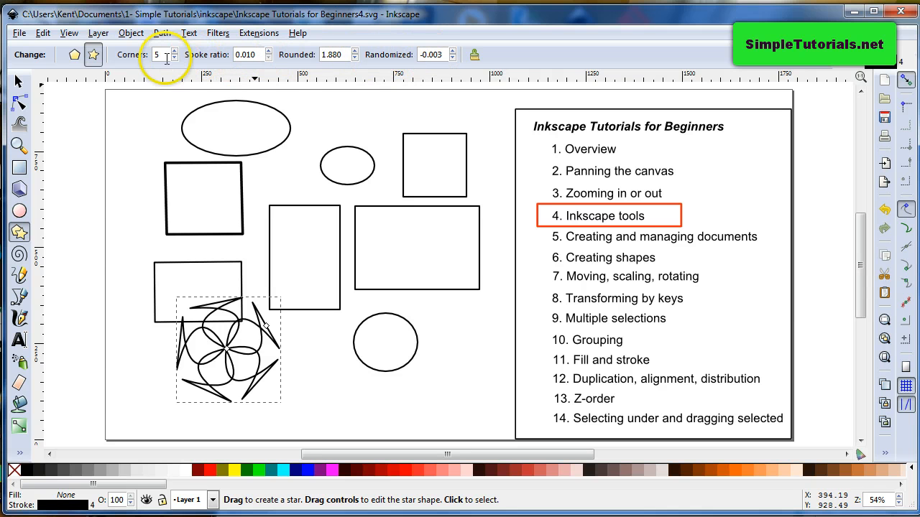
click(74, 55)
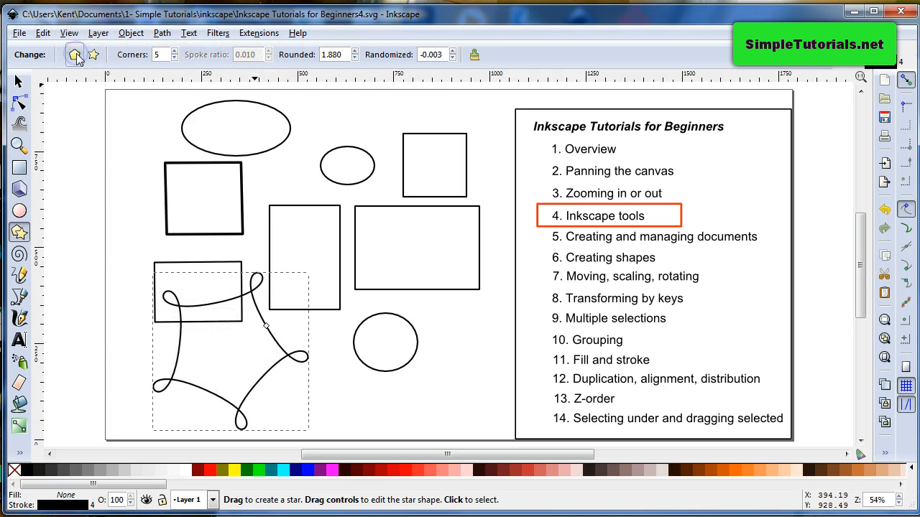
click(17, 82)
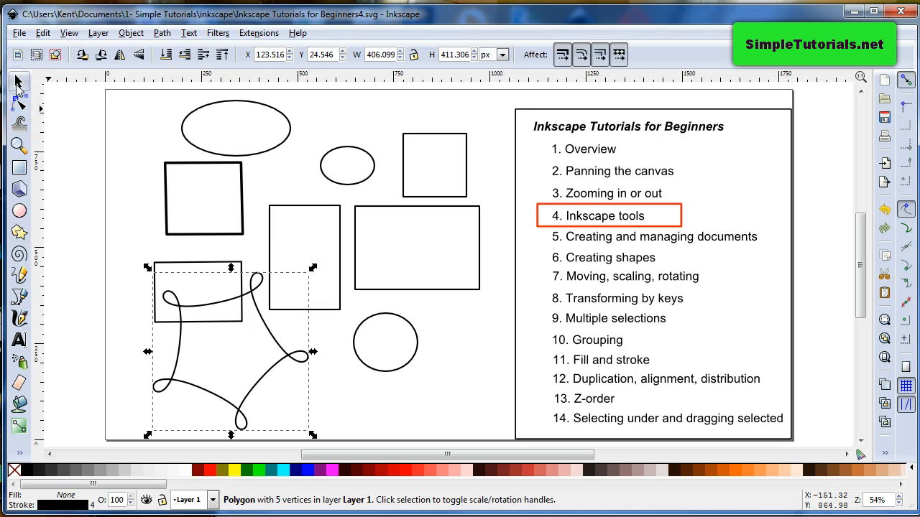
key(Delete)
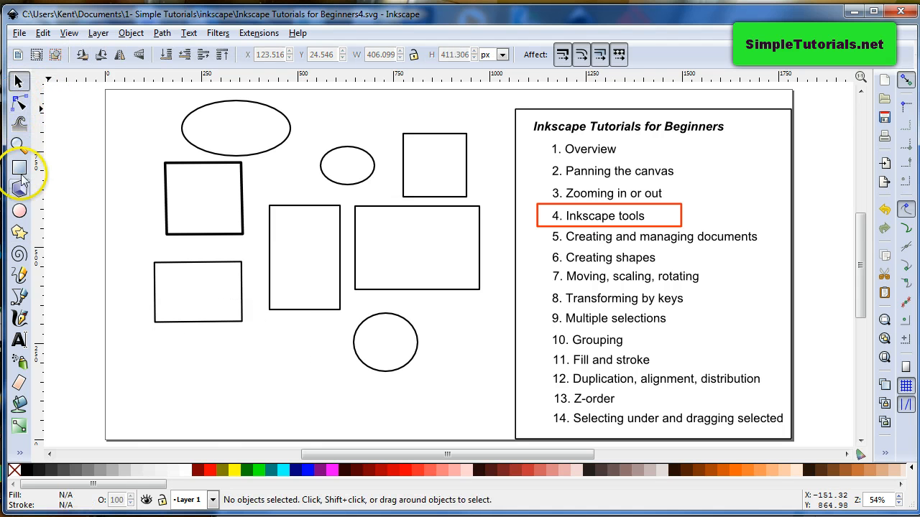
- Try the Spiral tool by drawing a spiral at the page's left edge, and delete it
click(18, 254)
drag(90, 249, 131, 287)
key(Delete)
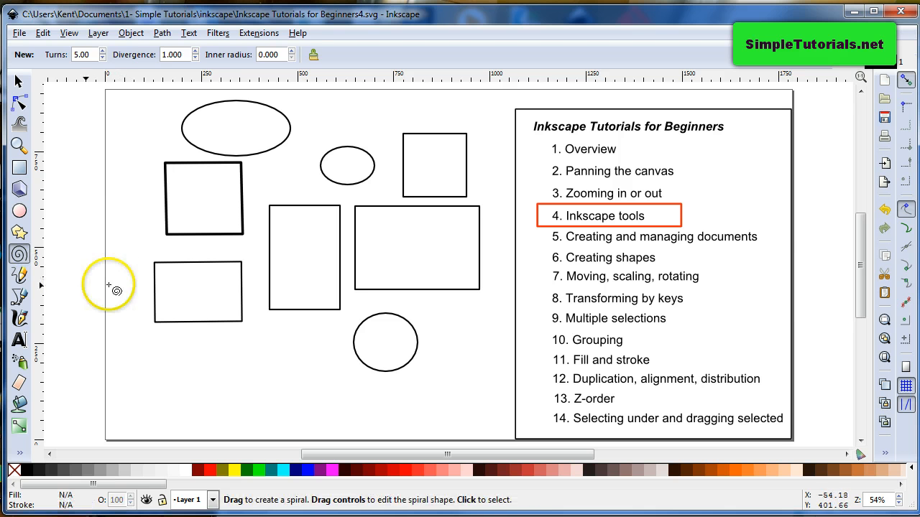
- Draw a wavy freehand line about 511 by 98 px below the lower-left rectangle with the Pencil tool
click(20, 275)
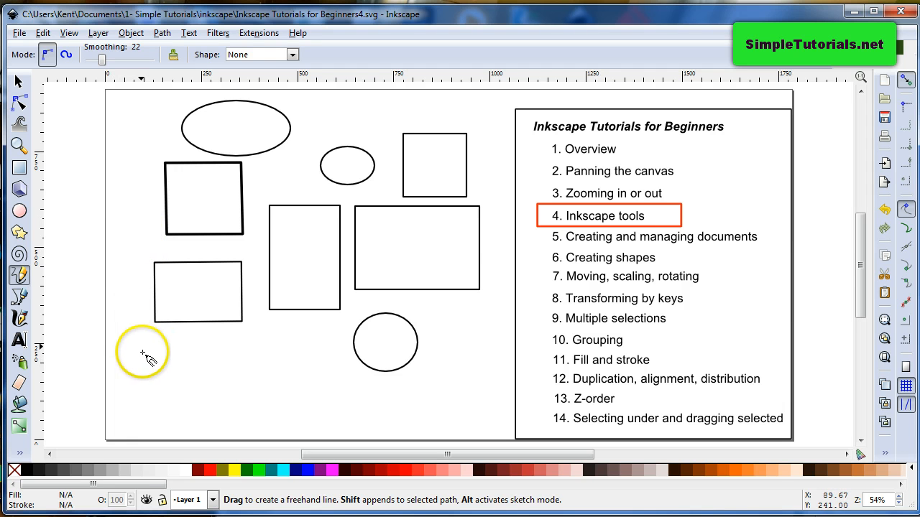
drag(142, 352, 175, 345)
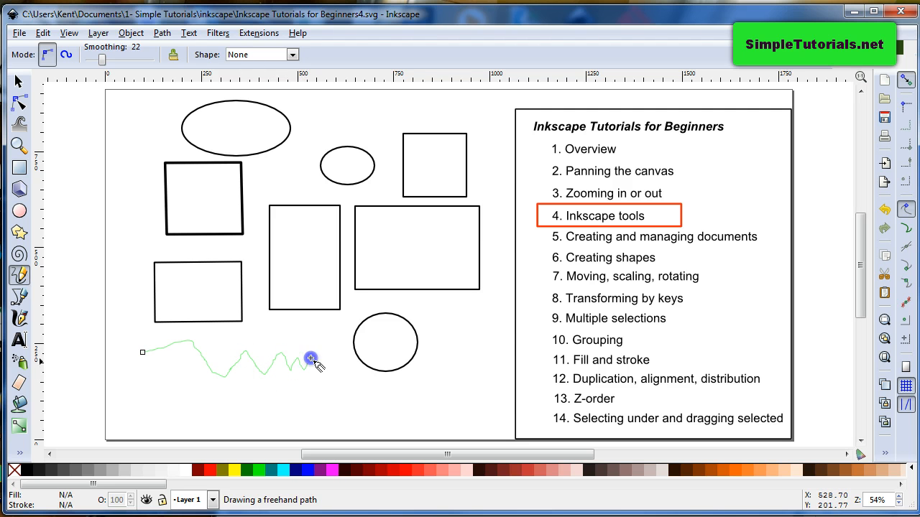
drag(334, 356, 336, 358)
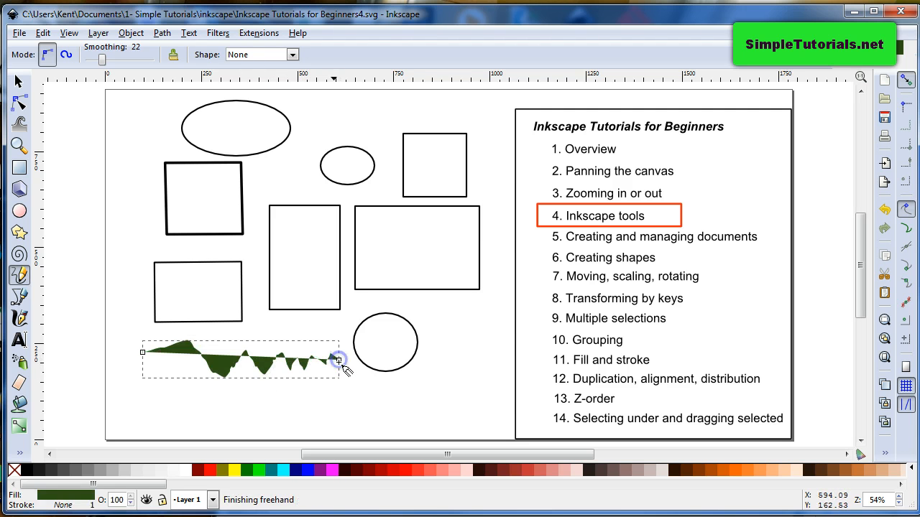
- Remove the fill from the wavy line and give it a black stroke
right_click(83, 496)
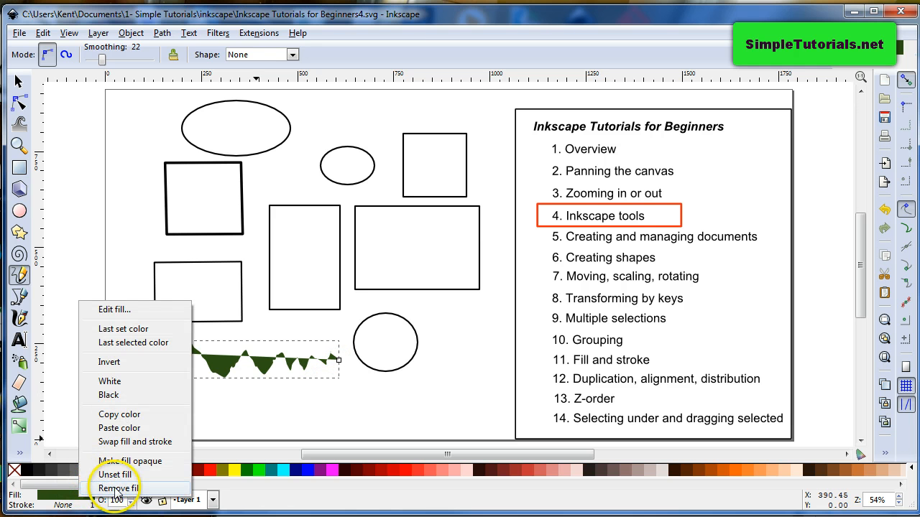
click(117, 488)
right_click(68, 505)
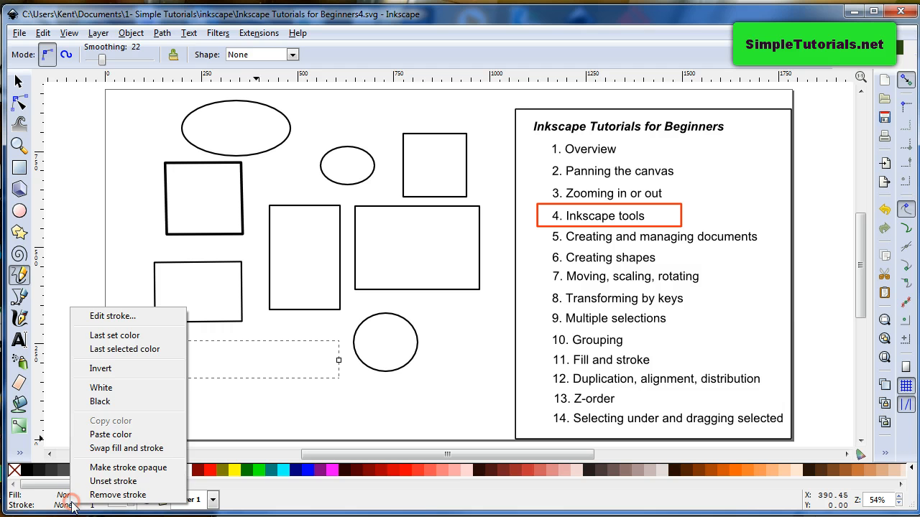
click(106, 403)
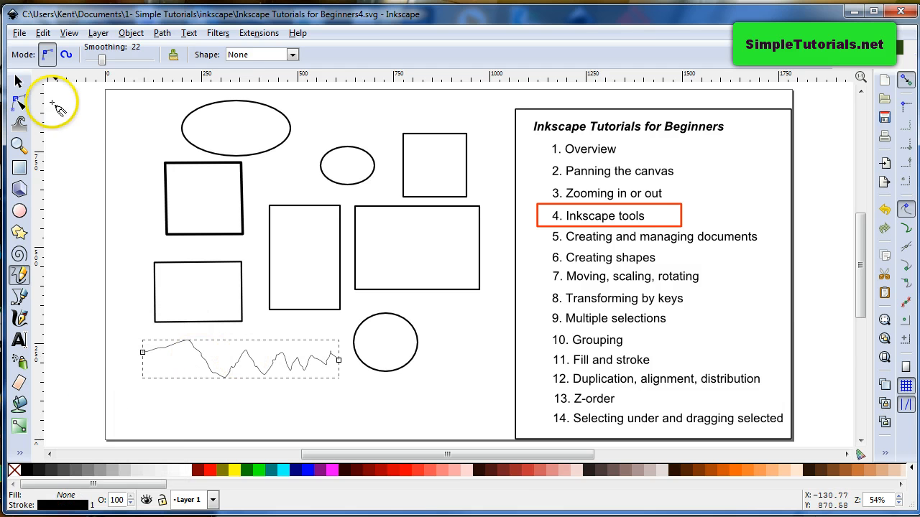
- Simplify the wavy line's path to smooth its curves
click(19, 81)
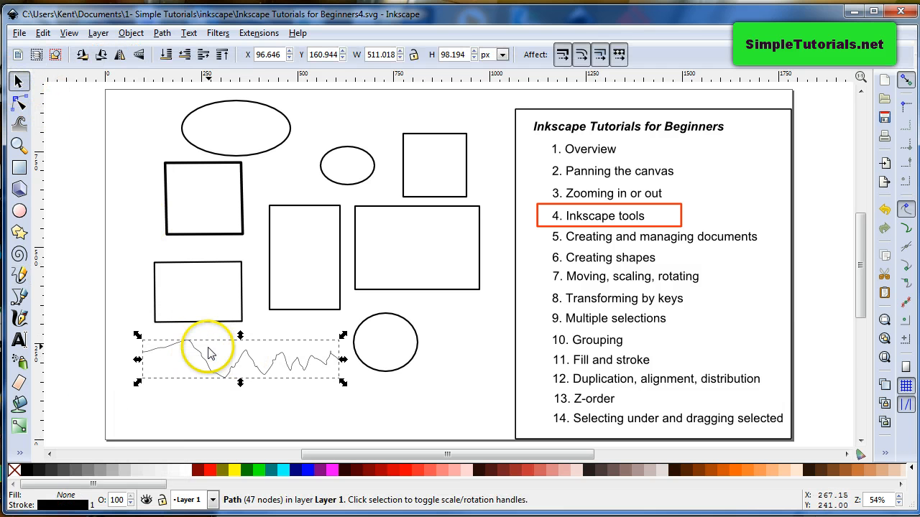
key(ctrl)
key(ctrl+l)
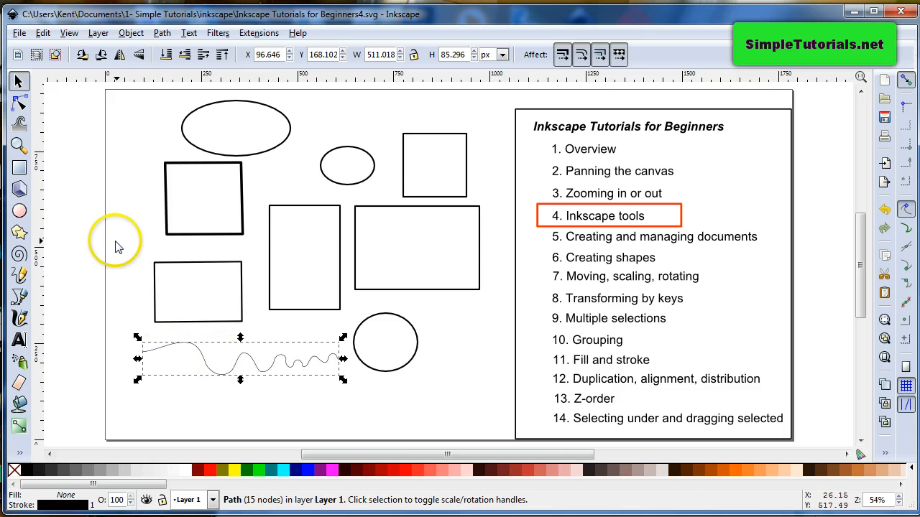
- Set the Pencil smoothing to 44 and draw an S-shaped freehand line about 110 by 306 px across the page's left edge
click(19, 274)
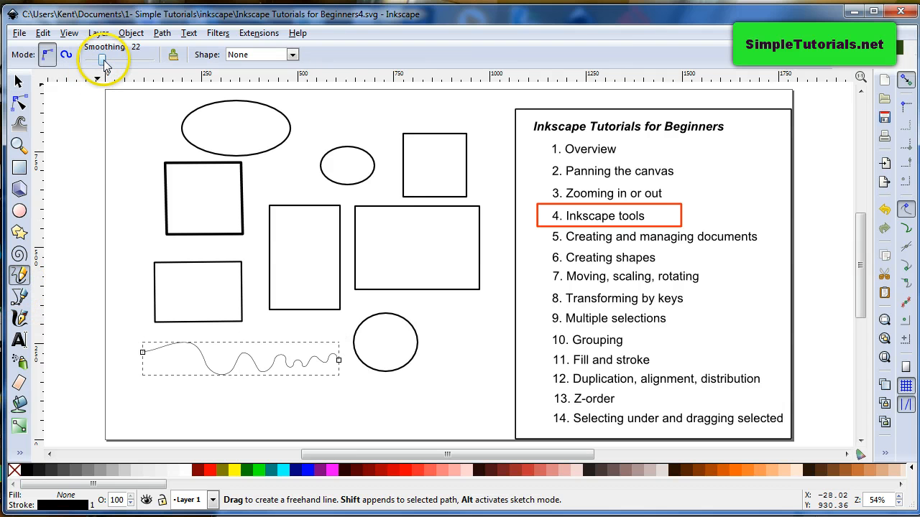
drag(102, 61, 116, 62)
drag(115, 177, 92, 215)
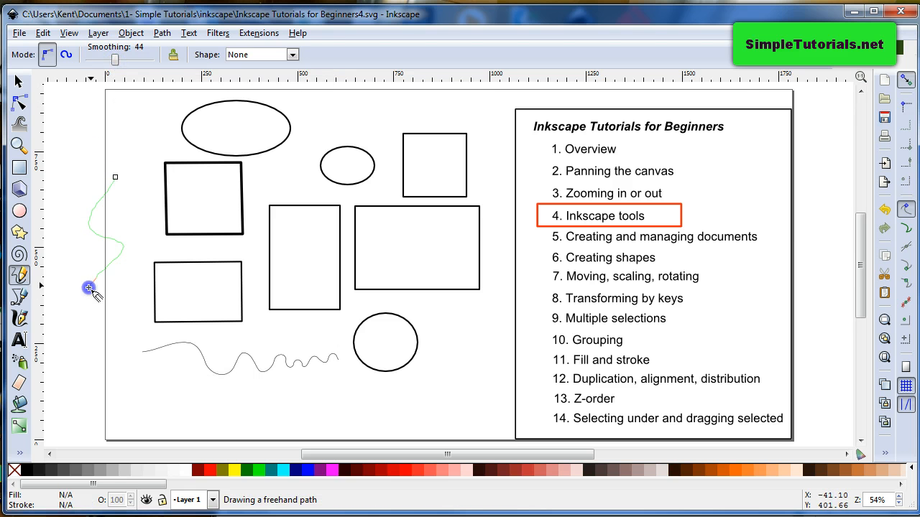
drag(88, 288, 83, 293)
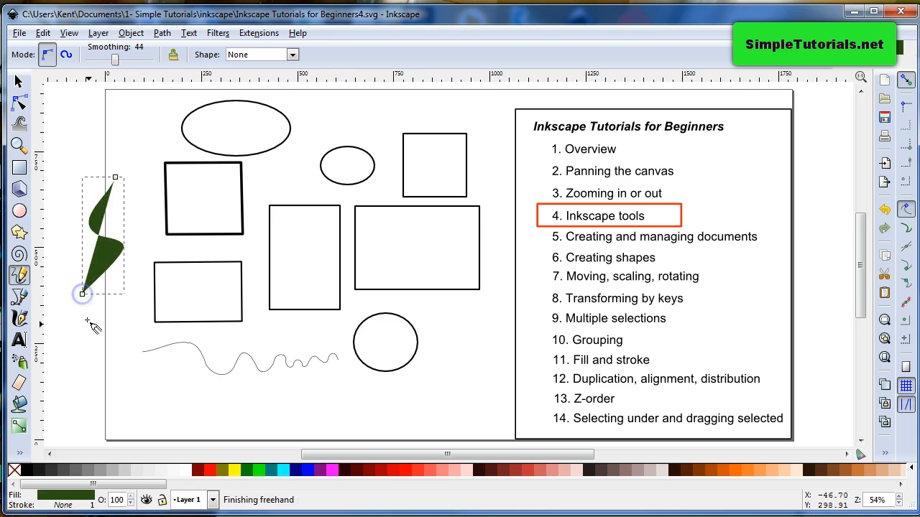
- Remove the S-shaped line's fill, give it a black stroke, and return to the Selector tool
right_click(63, 500)
click(79, 485)
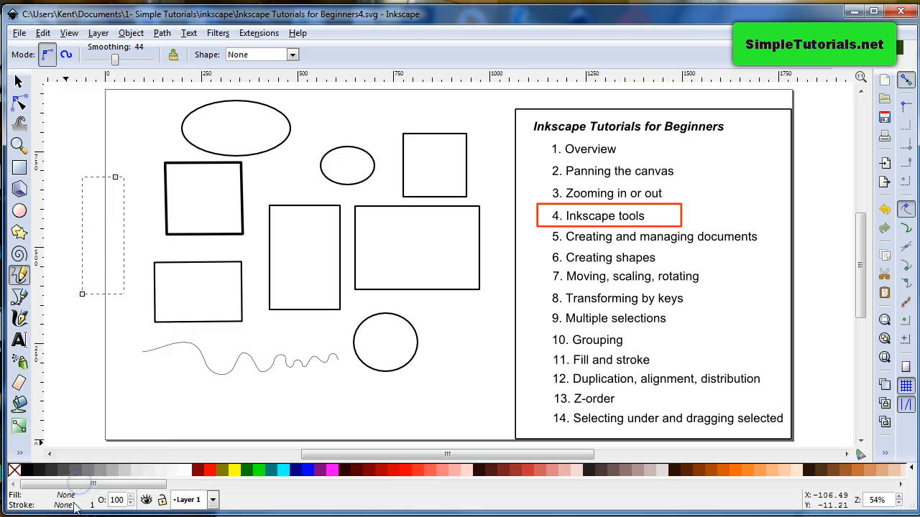
right_click(75, 505)
click(101, 404)
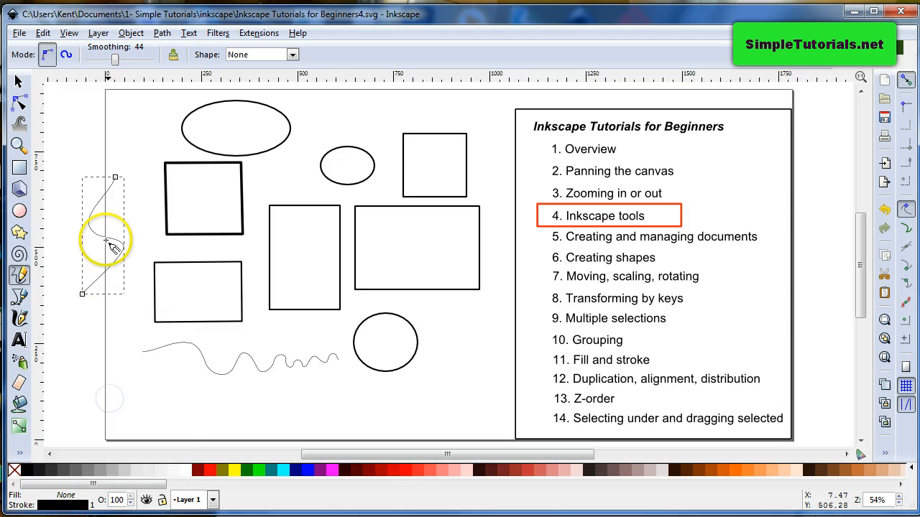
click(20, 81)
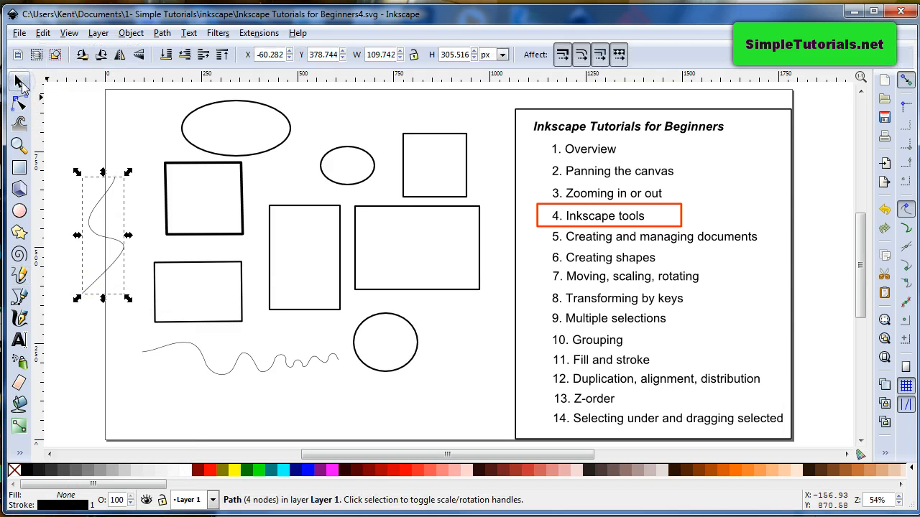
- Review the stroke shape options available for the Pencil tool
click(20, 275)
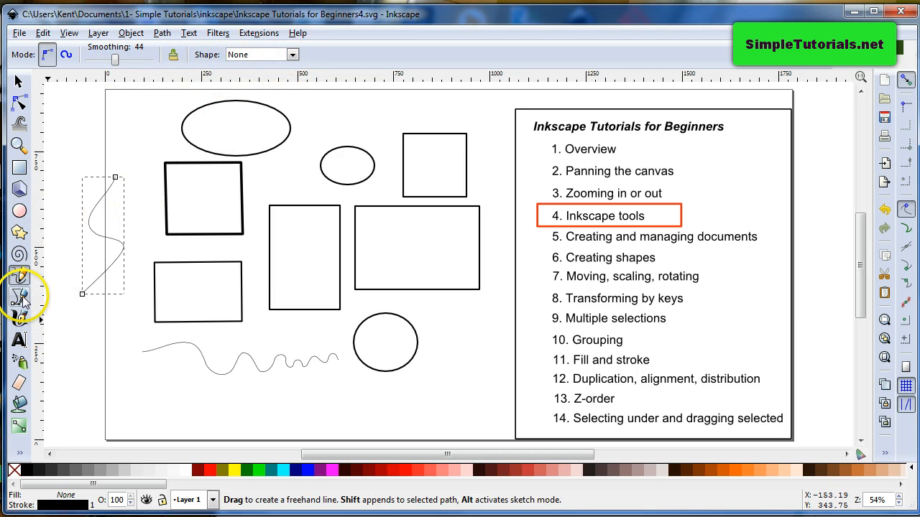
click(293, 56)
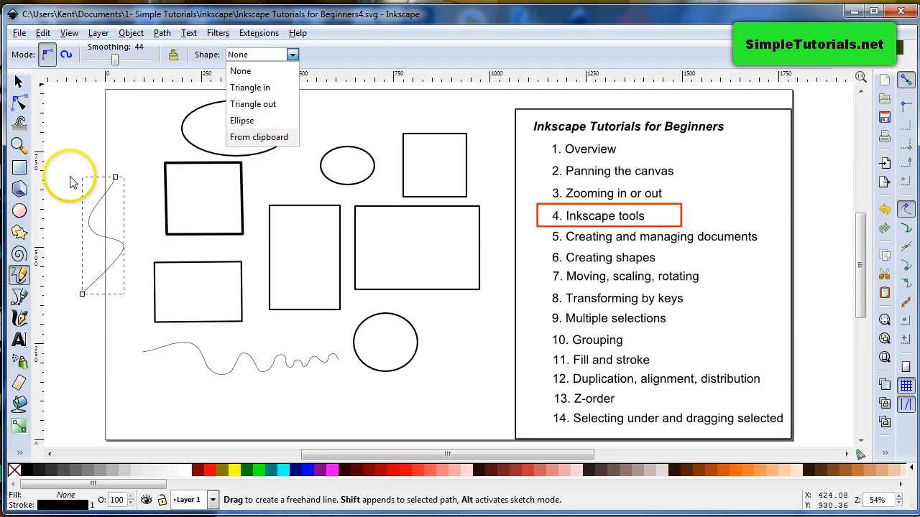
click(67, 139)
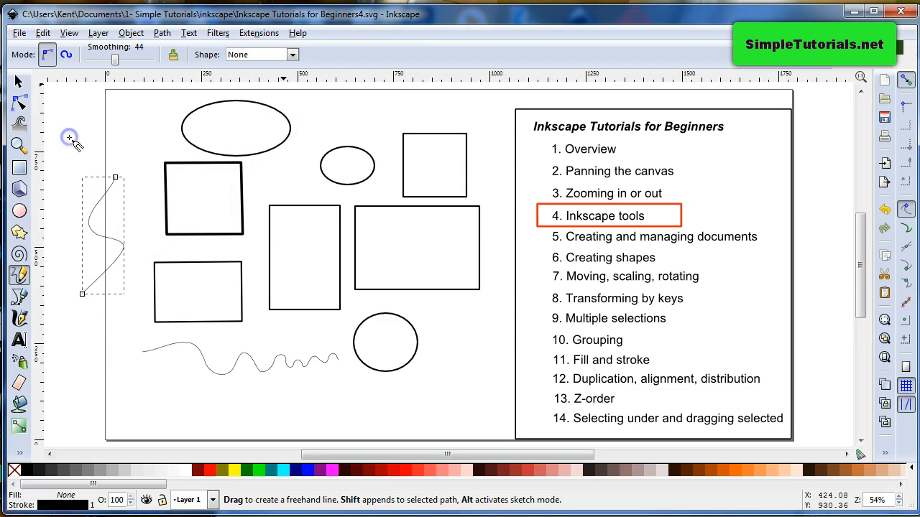
- Delete all the rectangles, ellipses and freehand lines, keeping the tutorial list on the page
click(20, 296)
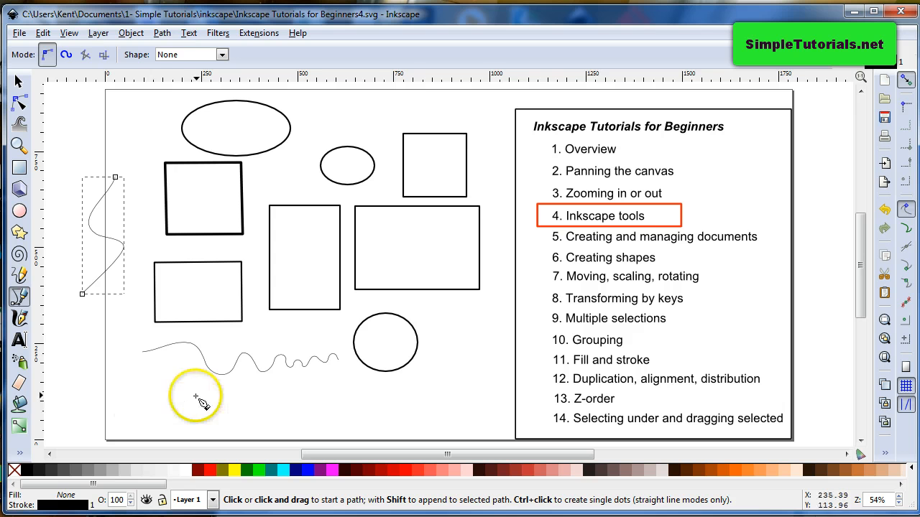
click(19, 81)
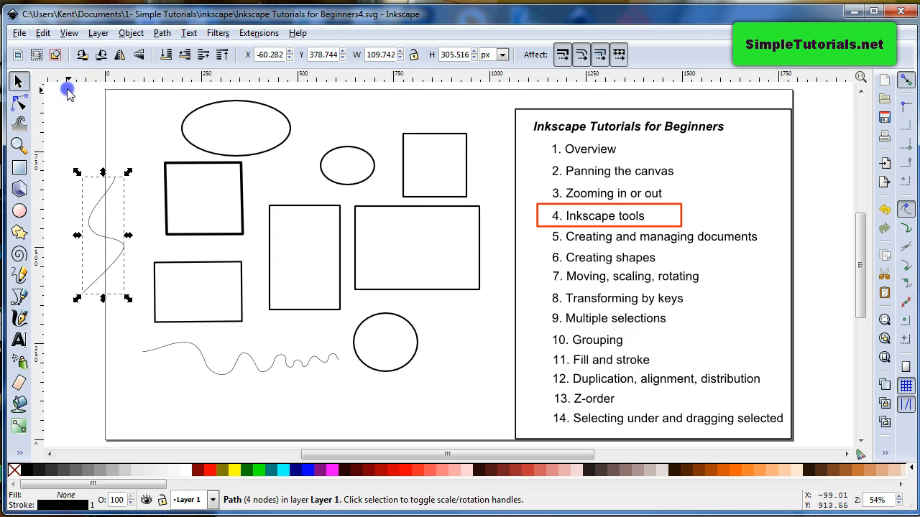
drag(64, 89, 488, 410)
key(Delete)
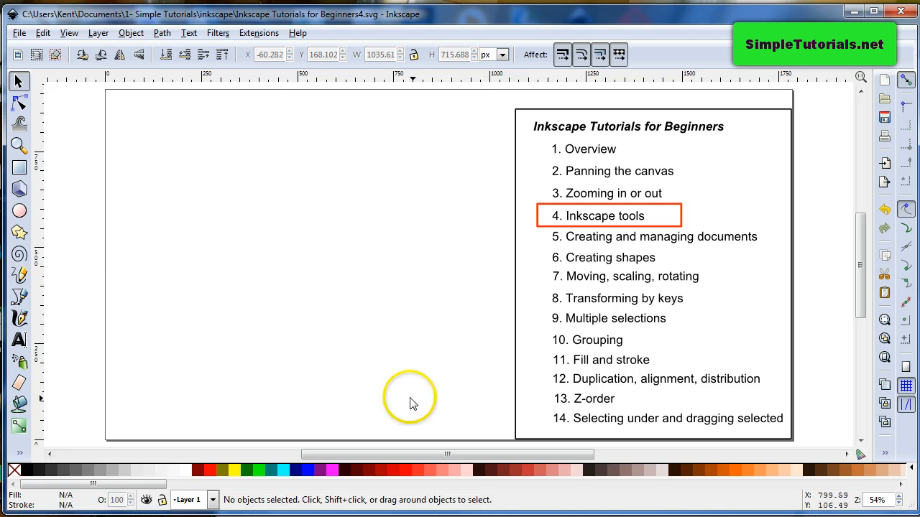
- Draw a closed straight-sided outline with 11 corners, about 494 by 393 px, in the page's upper-left area with the Bezier tool
click(19, 297)
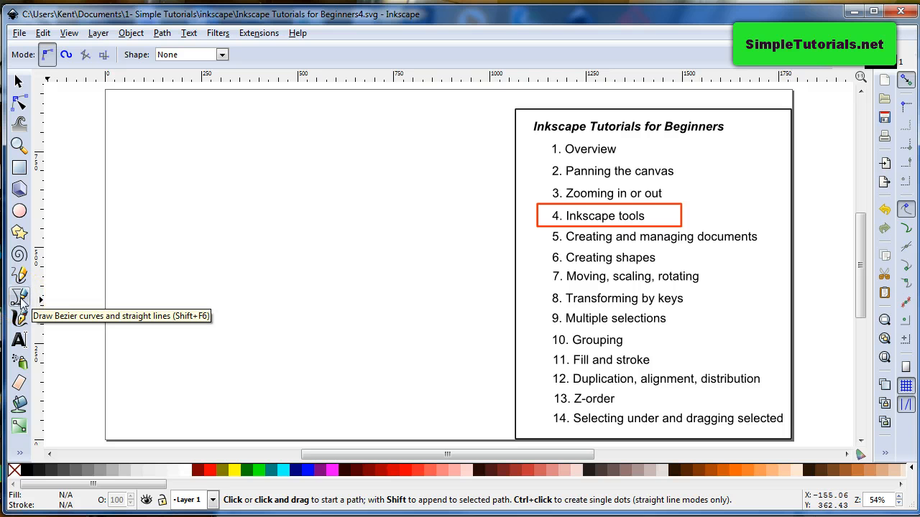
click(168, 166)
click(215, 145)
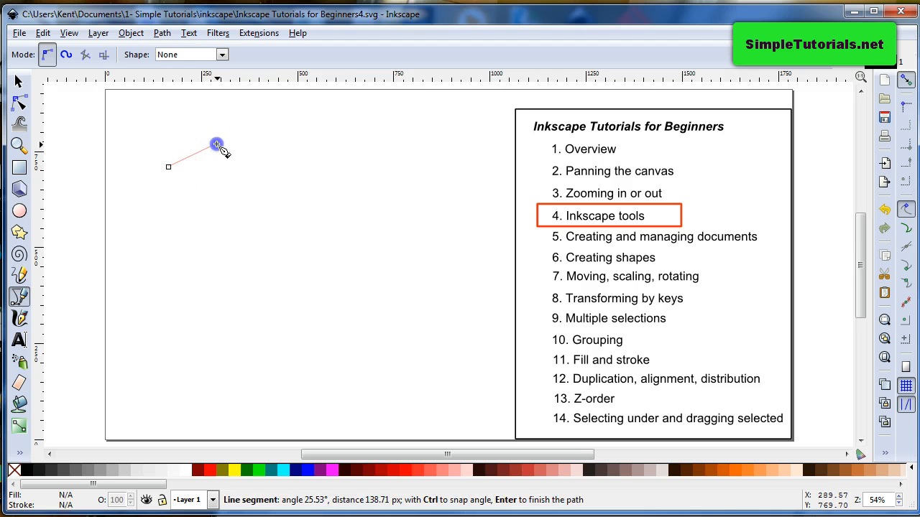
click(250, 171)
click(295, 194)
click(330, 166)
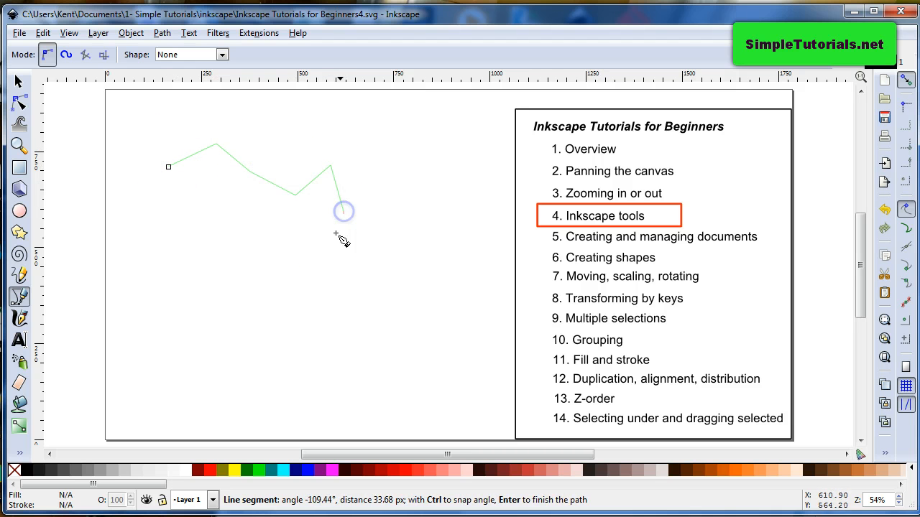
click(325, 256)
click(266, 294)
click(199, 229)
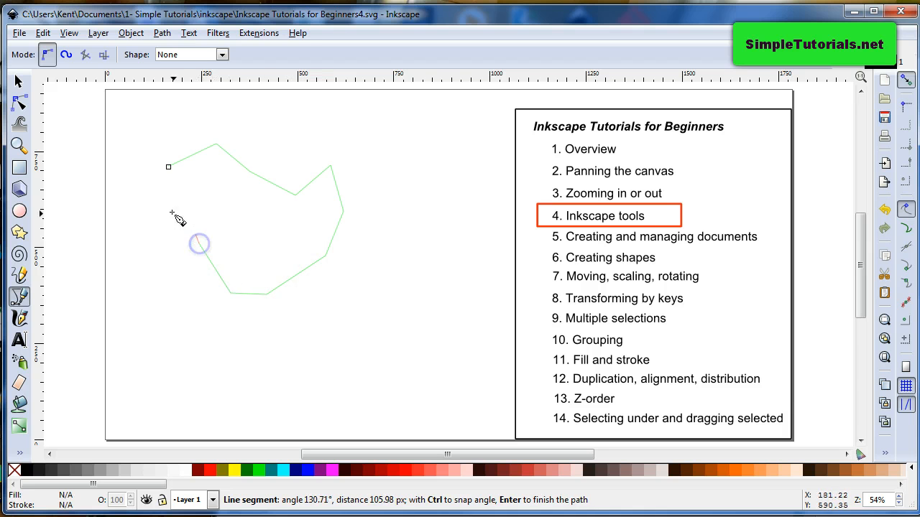
click(154, 211)
click(168, 168)
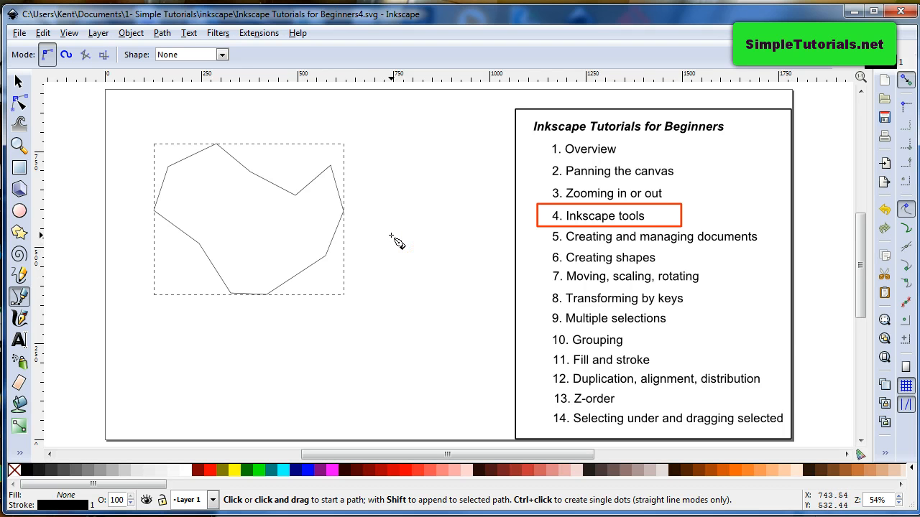
- Draw an open, curved, loop-like Bezier path about 321 by 294 px, below and to the right of the straight-sided outline
drag(390, 235, 413, 234)
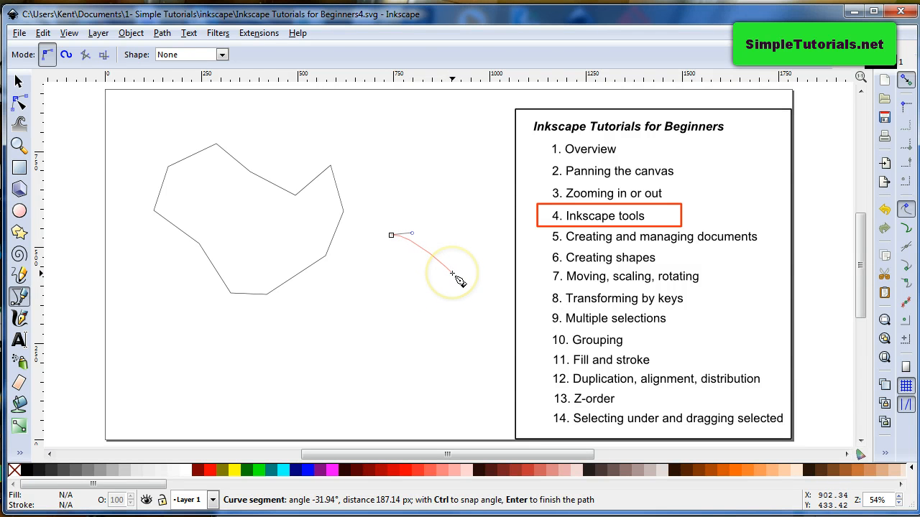
drag(452, 274, 441, 302)
drag(405, 336, 329, 331)
drag(355, 274, 369, 252)
drag(390, 263, 396, 256)
click(377, 247)
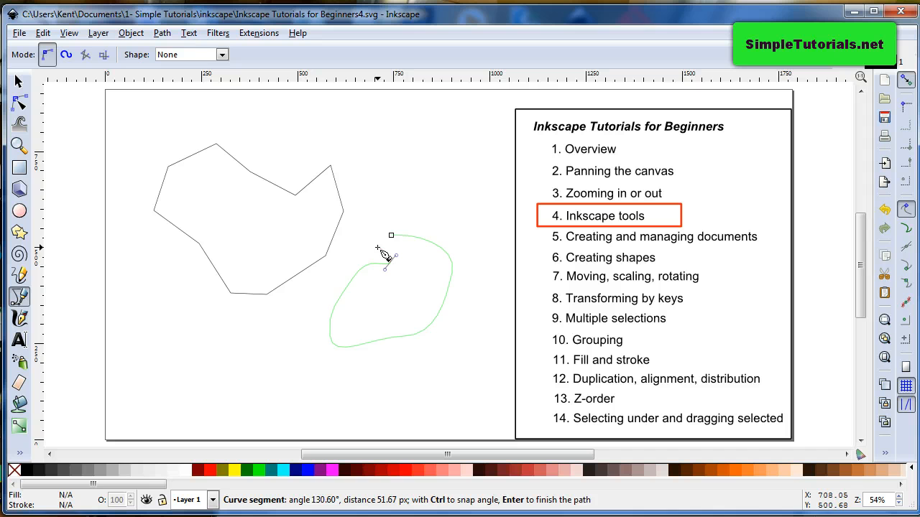
right_click(377, 248)
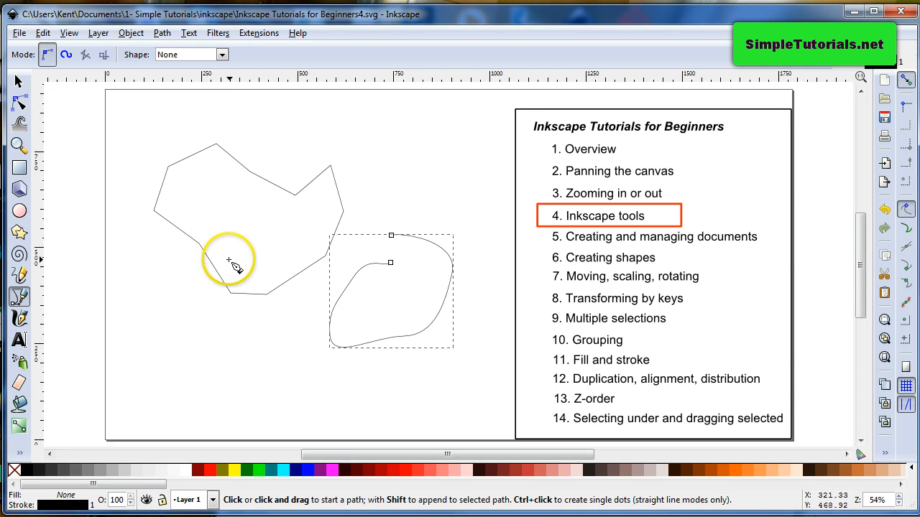
- Select the straight-sided outline and open its nodes for editing
key(F1)
click(401, 211)
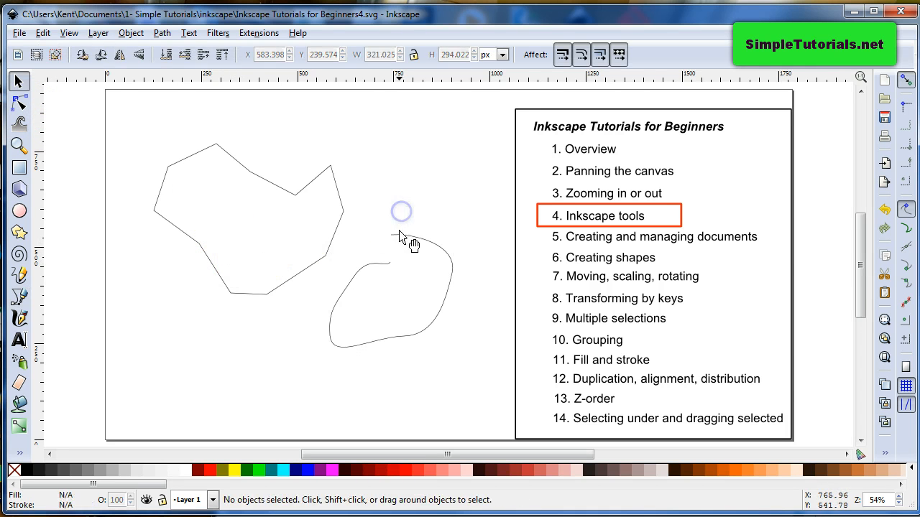
click(342, 223)
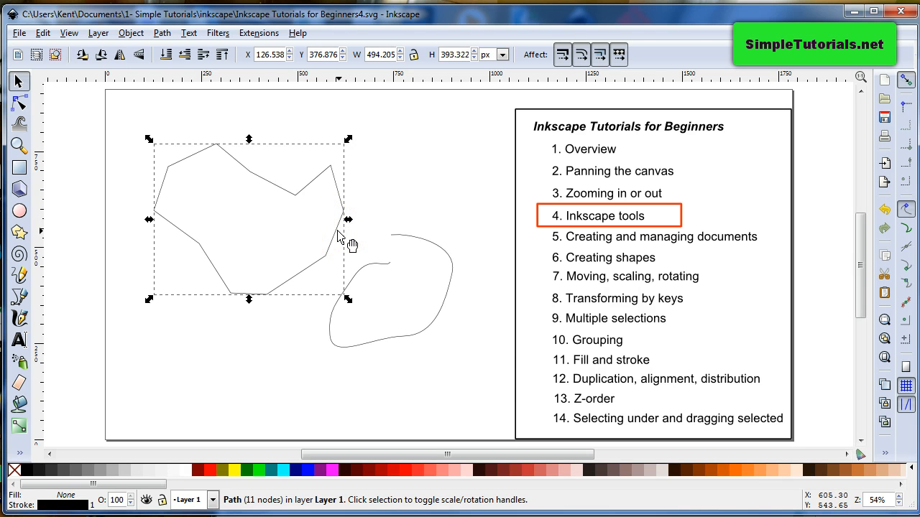
click(330, 190)
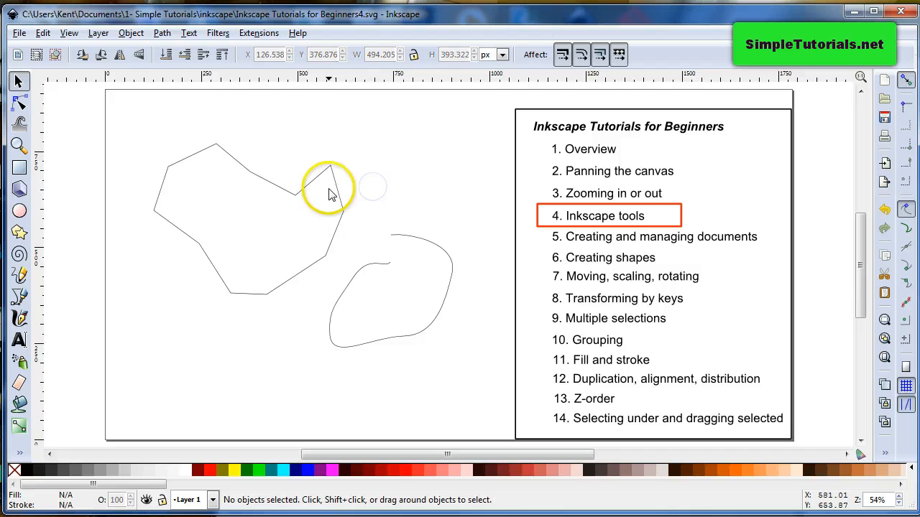
double_click(324, 174)
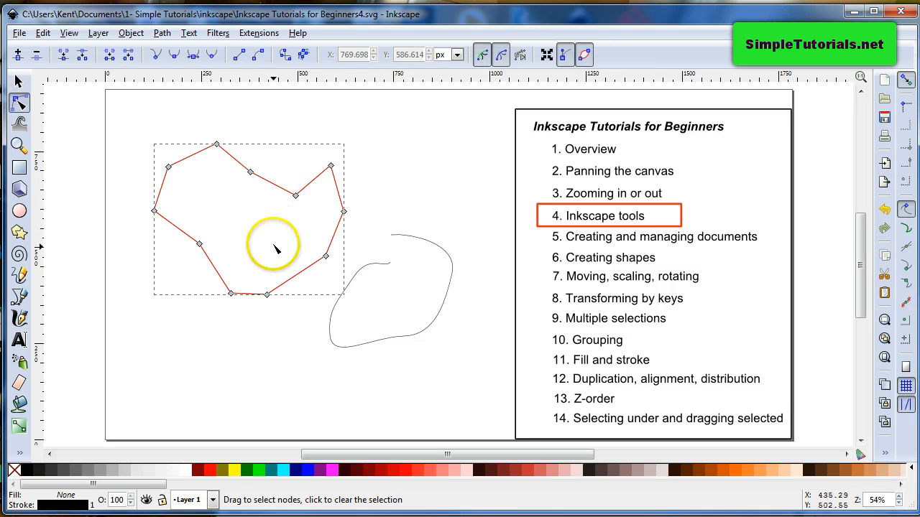
- Make the straight-sided outline's topmost node and the three nodes along its left side symmetric
click(216, 146)
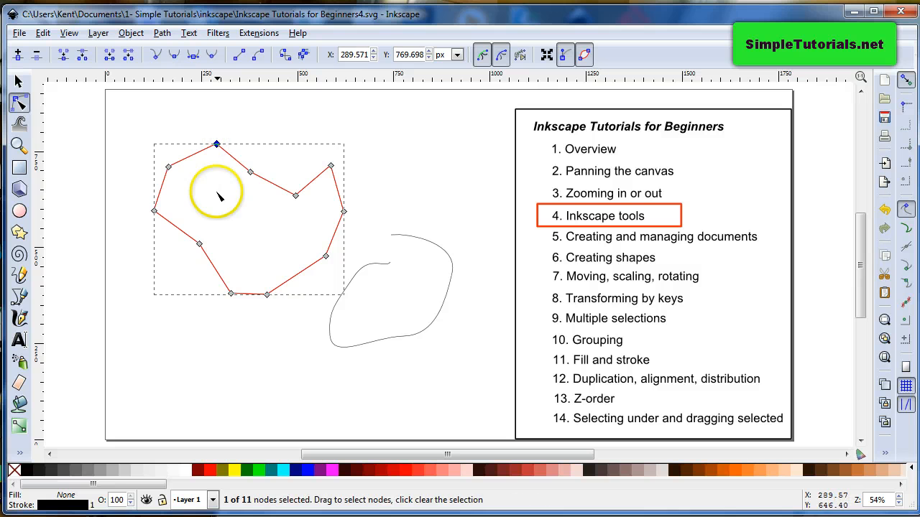
click(250, 172)
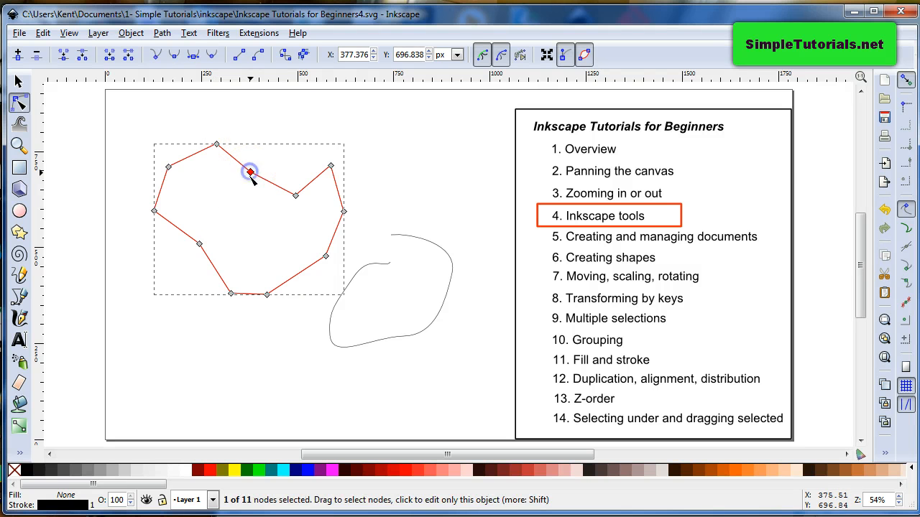
click(296, 195)
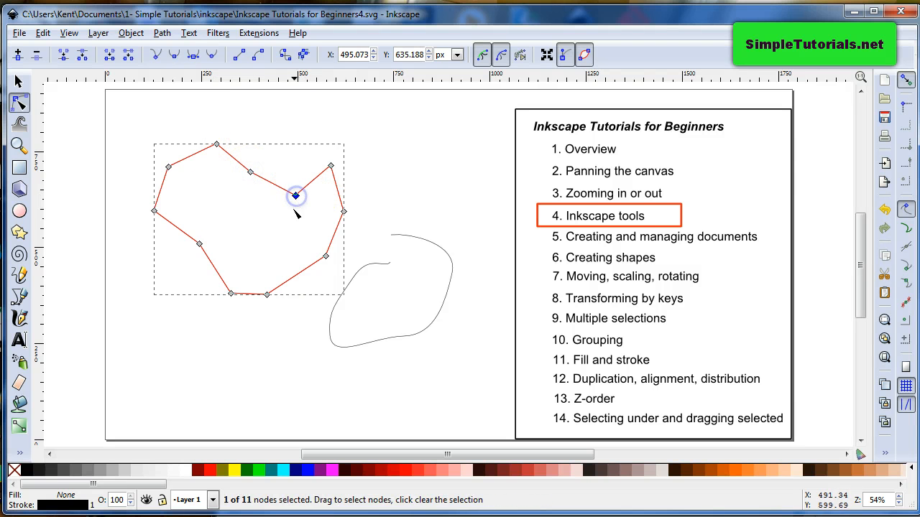
click(216, 144)
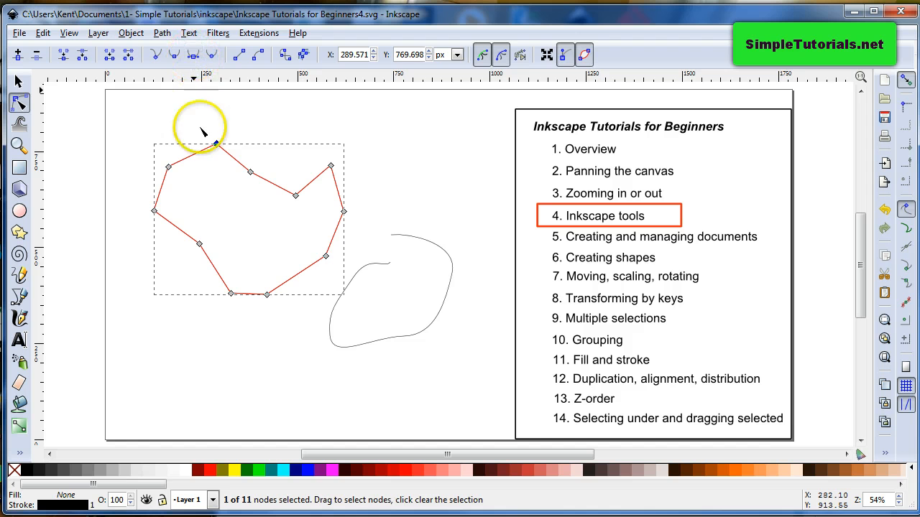
click(194, 59)
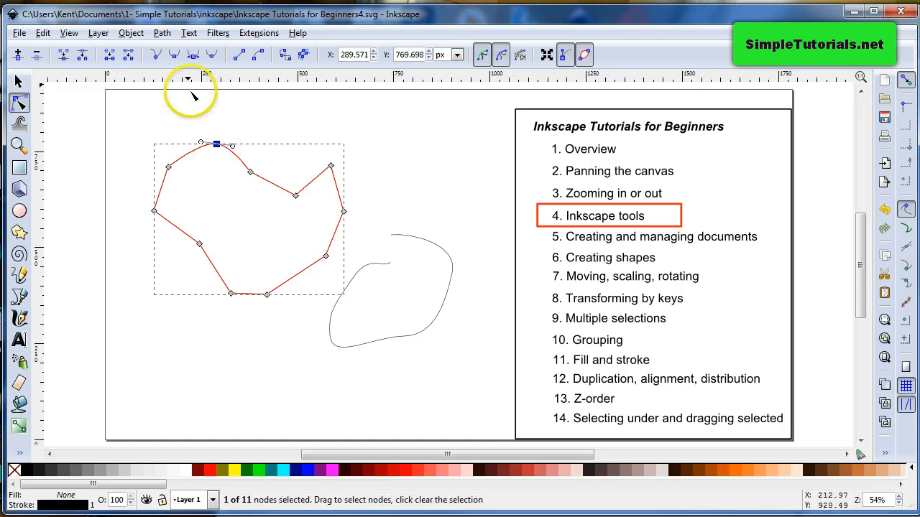
click(174, 56)
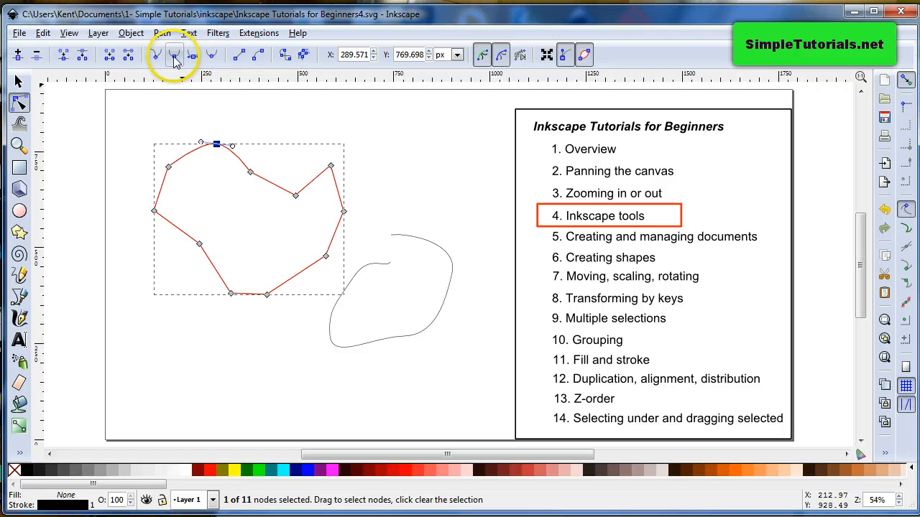
click(194, 57)
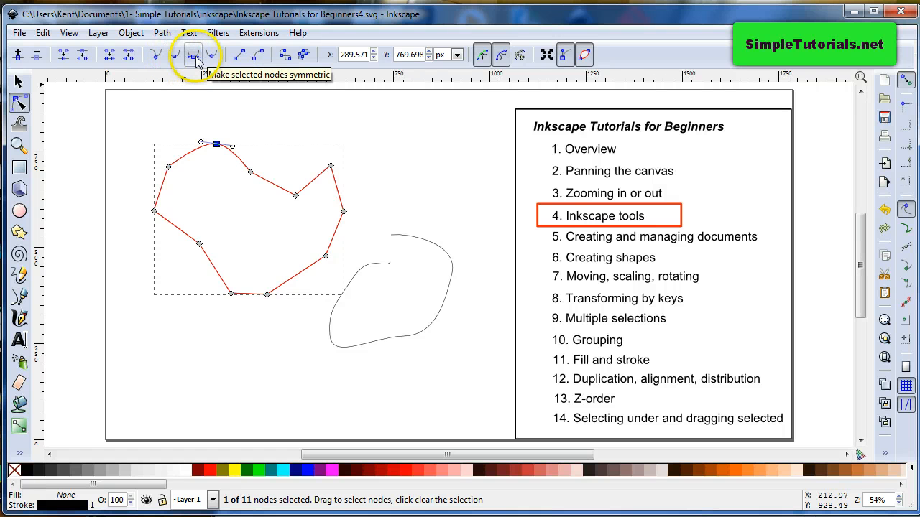
click(161, 61)
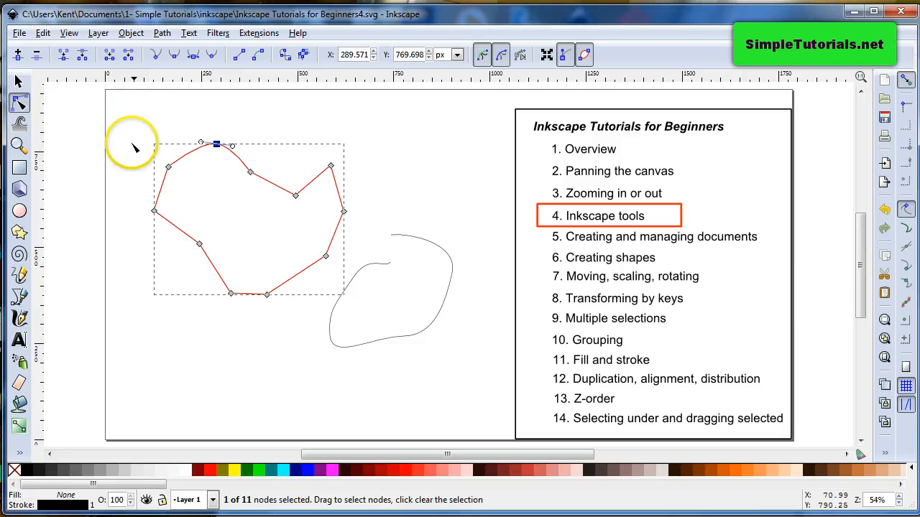
drag(193, 232, 228, 268)
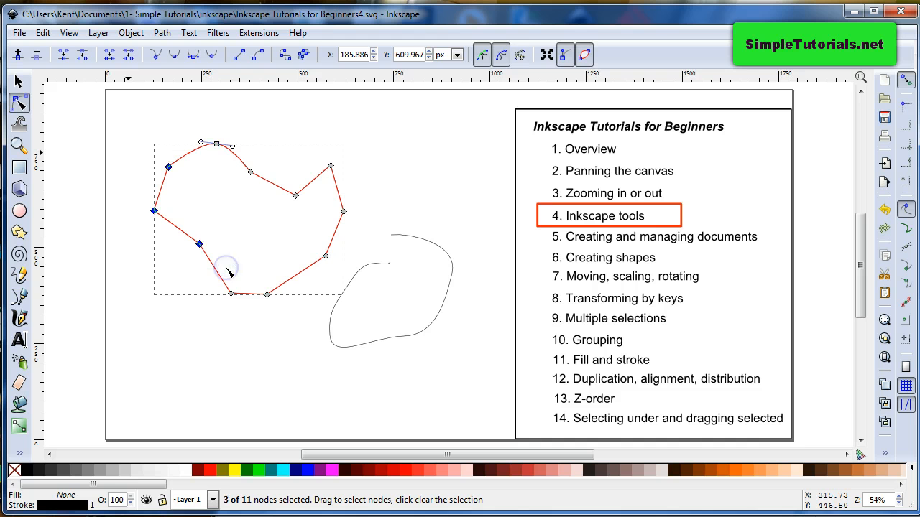
click(193, 56)
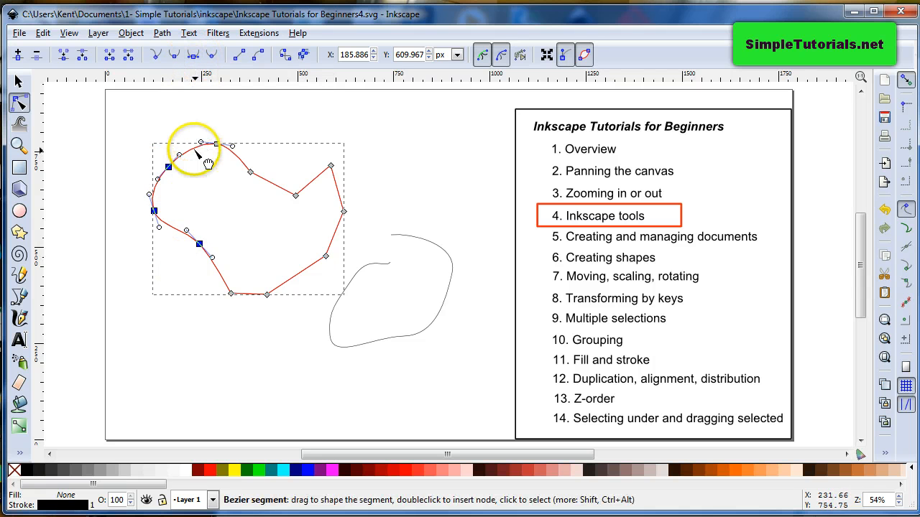
- Draw an open straight-sided Bezier path with four points above the existing outlines, about 540 by 230 px, using the Triangle in shape
click(20, 297)
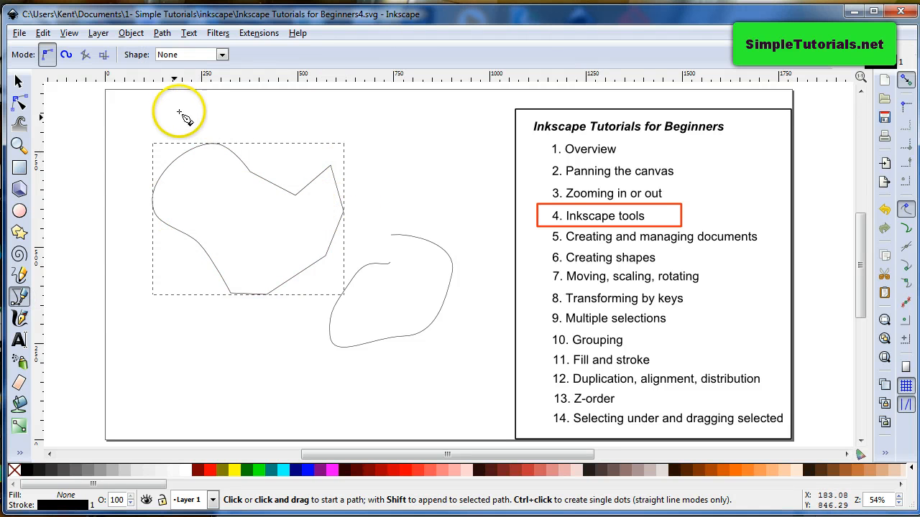
click(222, 56)
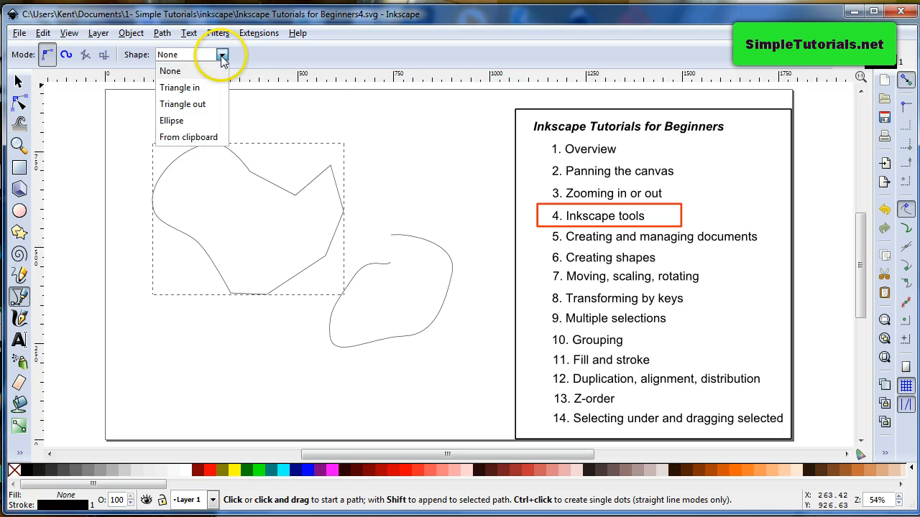
click(202, 89)
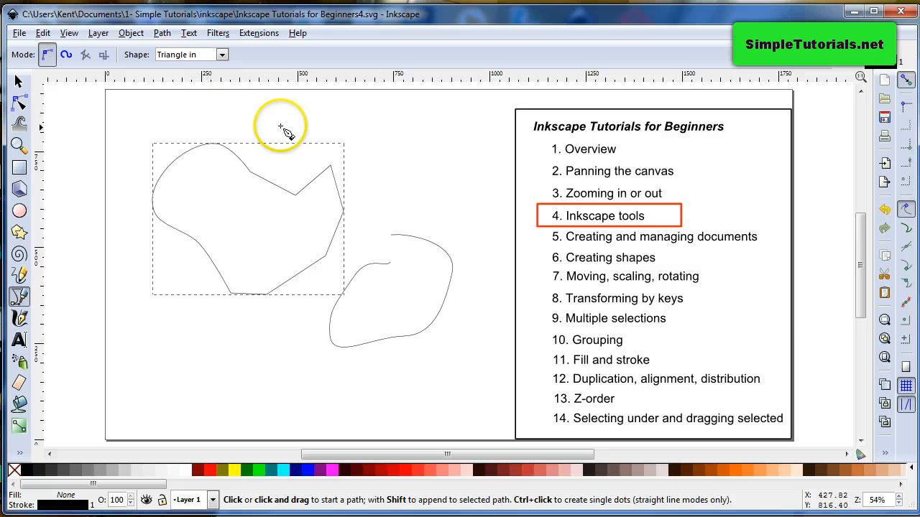
click(221, 125)
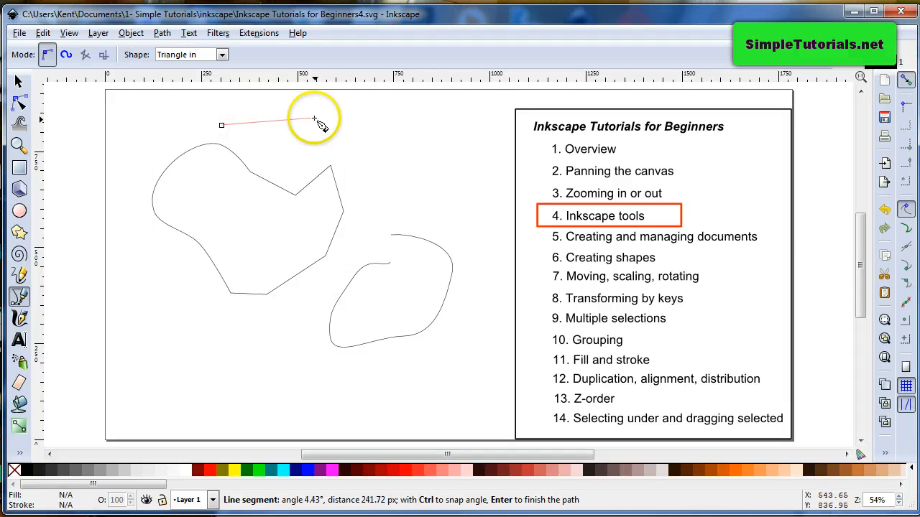
click(364, 108)
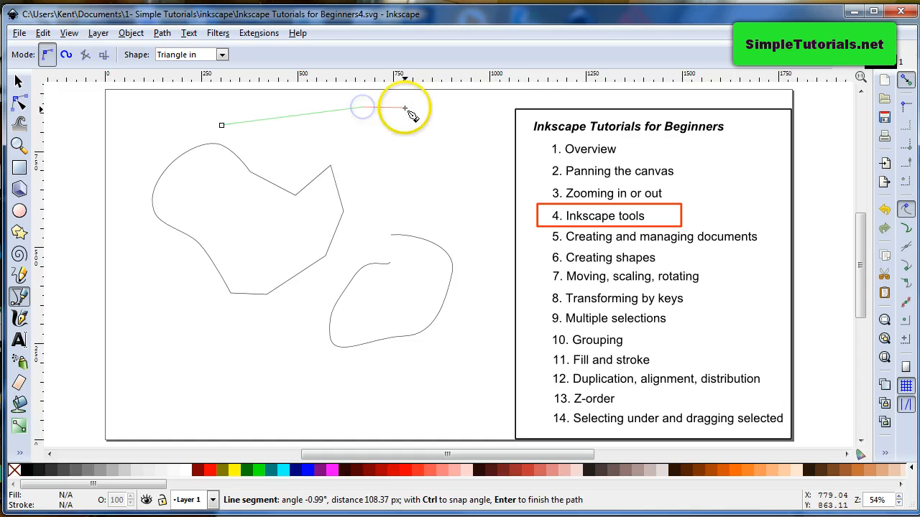
click(430, 128)
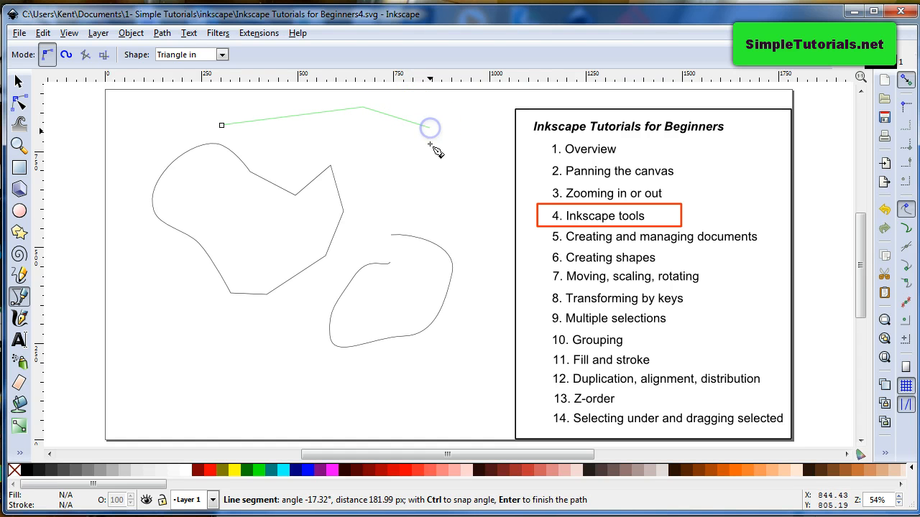
click(430, 197)
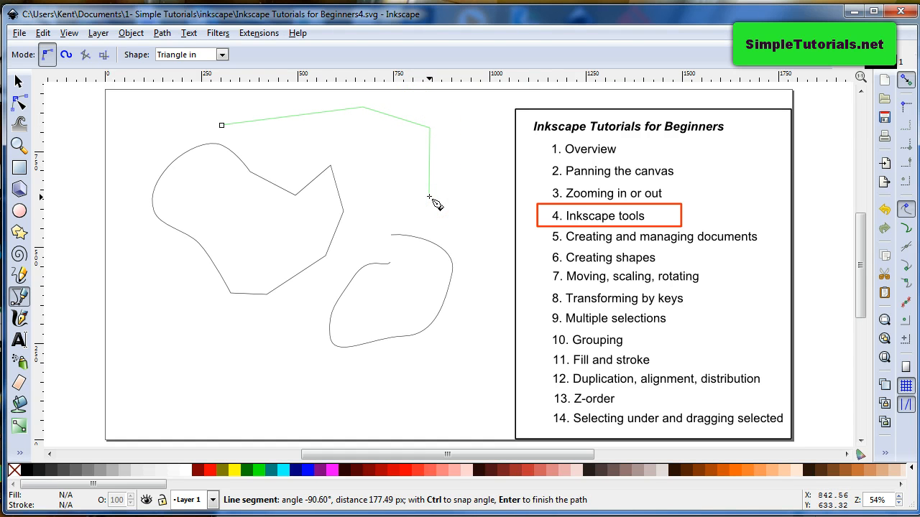
key(Return)
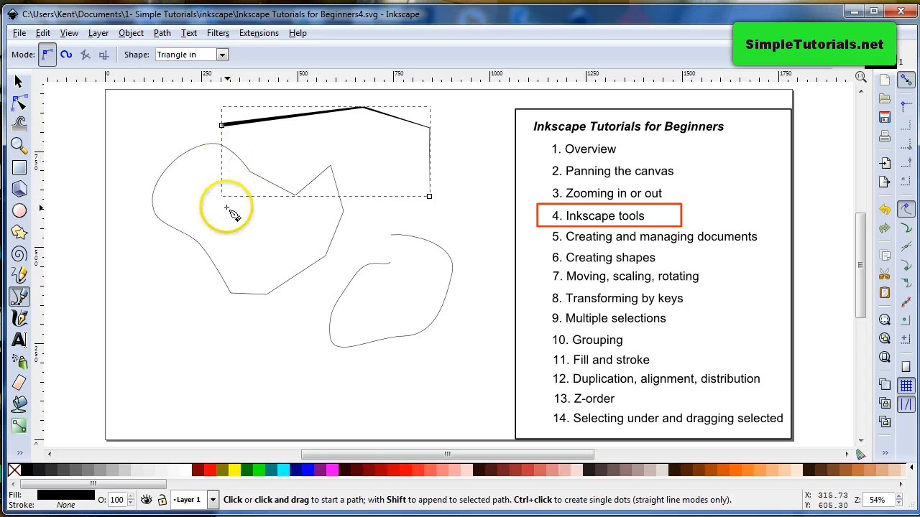
- Draw an open, partly curved Bezier path about 660 px wide across both existing outlines, sloping down to the right, using the Triangle out shape
click(222, 55)
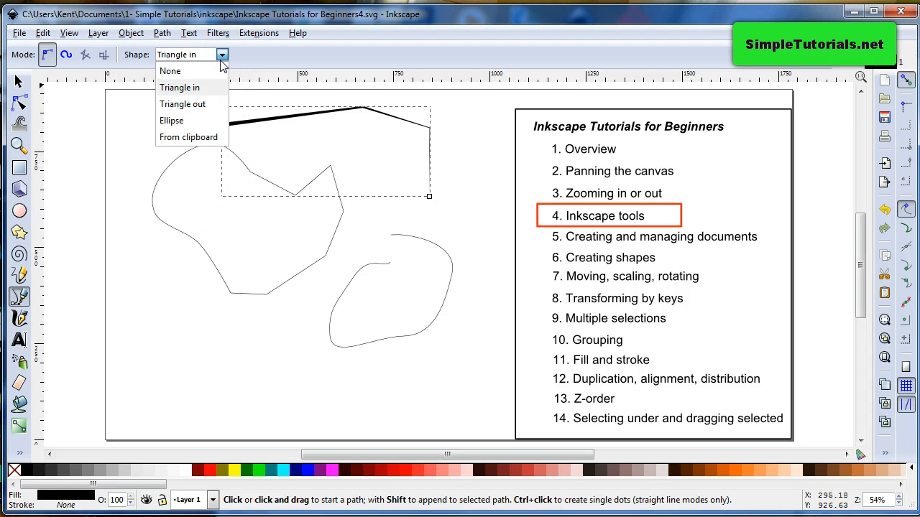
click(187, 104)
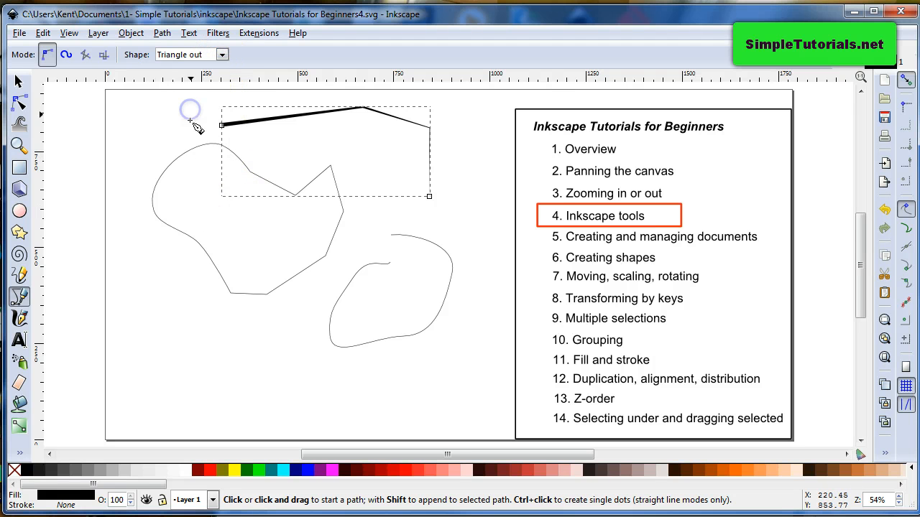
click(219, 214)
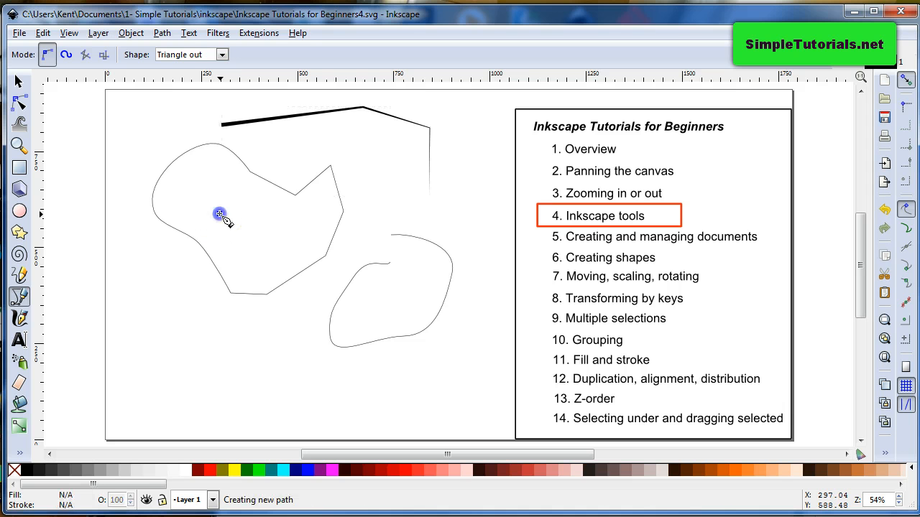
drag(294, 205, 385, 206)
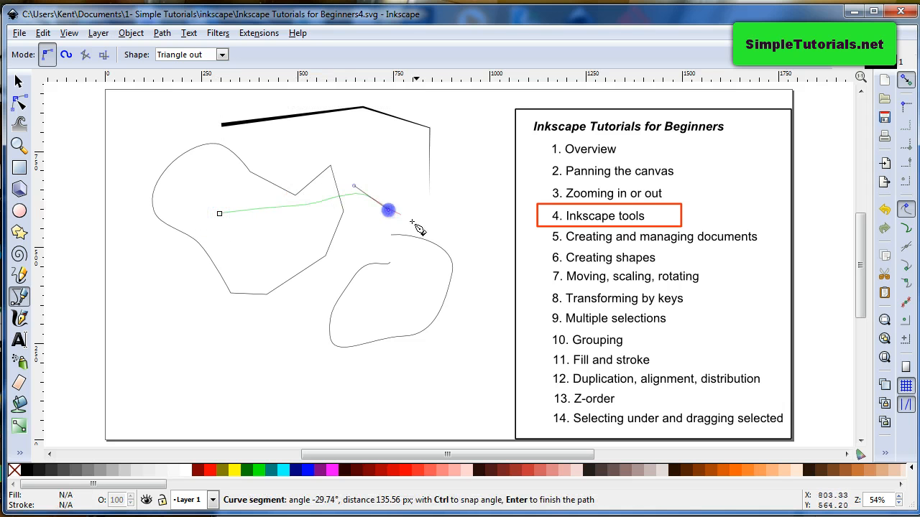
click(435, 260)
drag(462, 287, 473, 290)
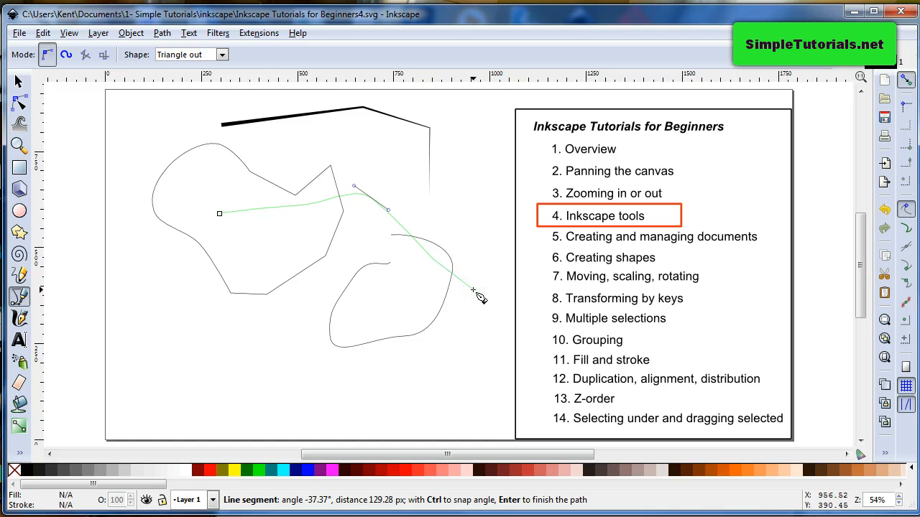
double_click(473, 291)
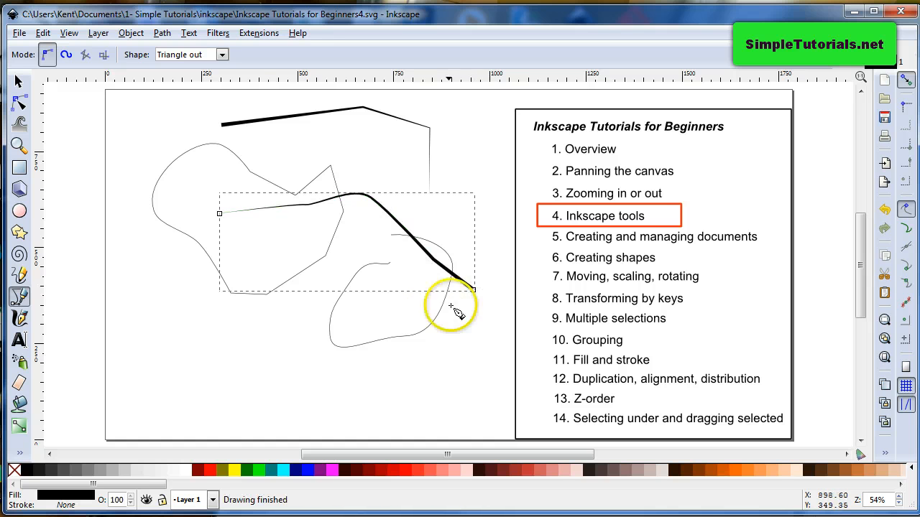
- Draw an open zigzag Bezier path about 730 px wide across the lower part of the page, using the Ellipse shape
click(220, 56)
click(191, 118)
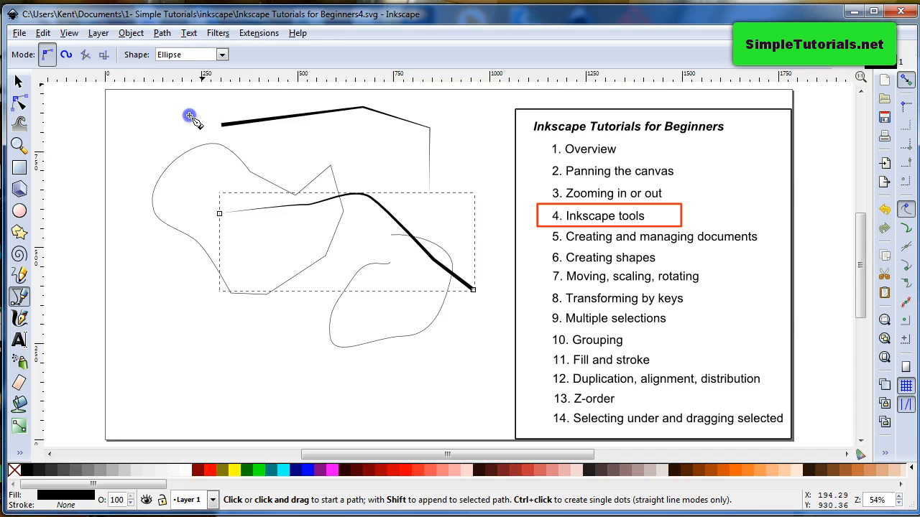
click(147, 339)
click(228, 317)
click(268, 336)
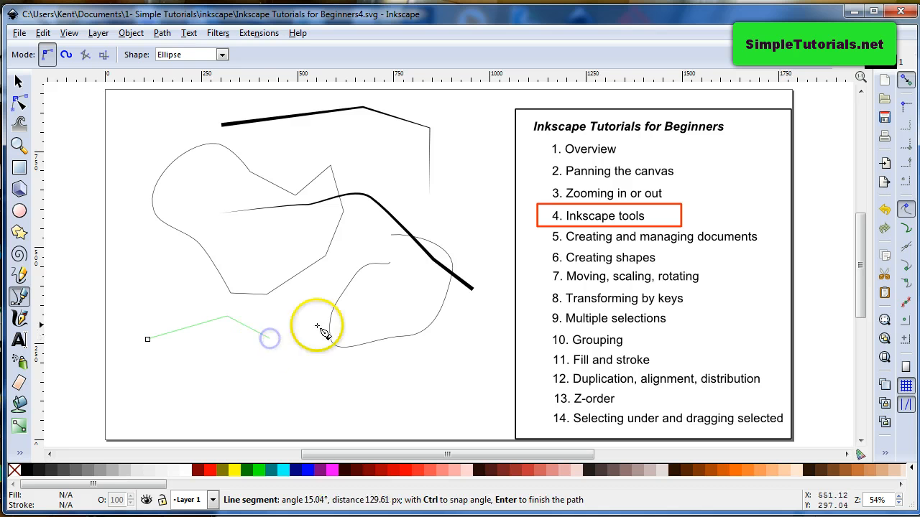
click(321, 326)
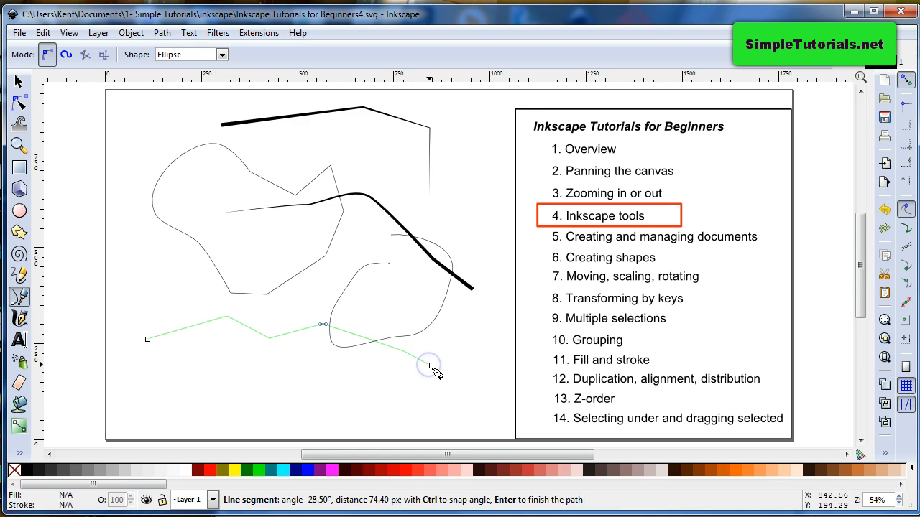
double_click(429, 366)
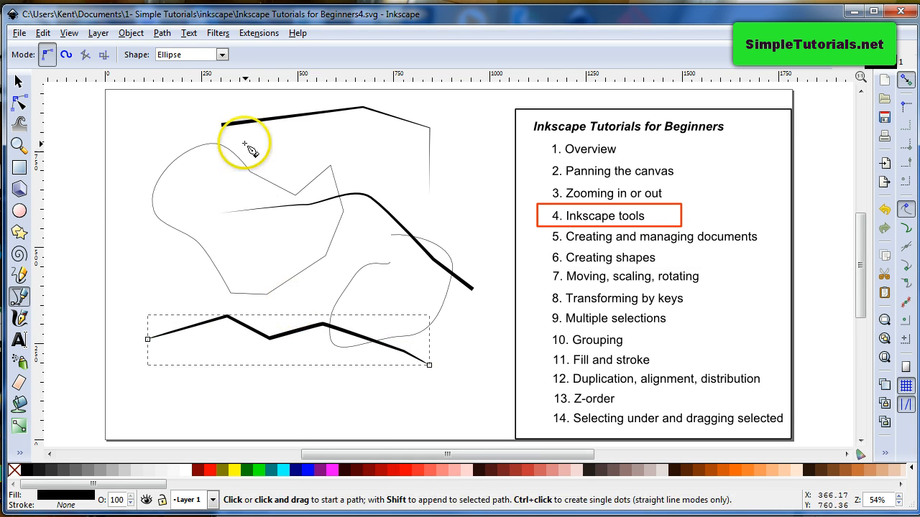
- Draw a closed, jagged straight-sided outline of about 533 by 235 px with the Bezier shape set to None, beneath the Triangle in path
click(222, 54)
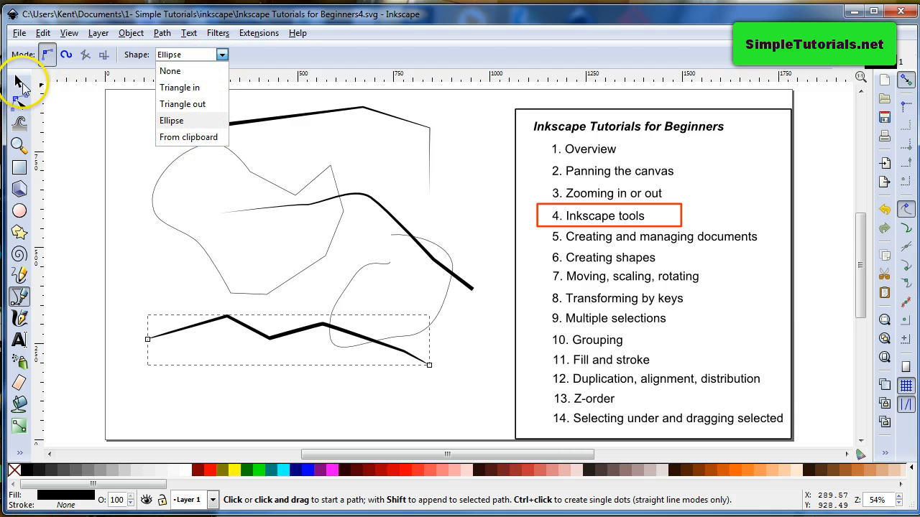
click(168, 71)
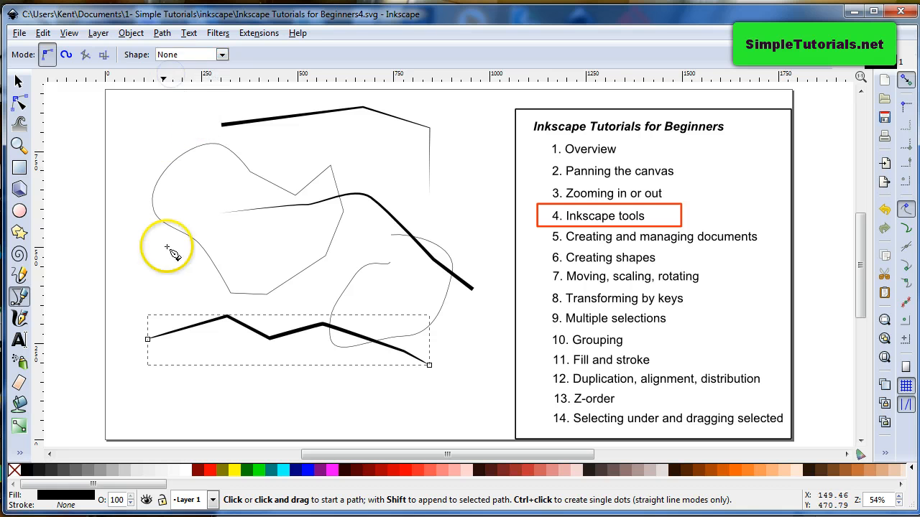
click(288, 150)
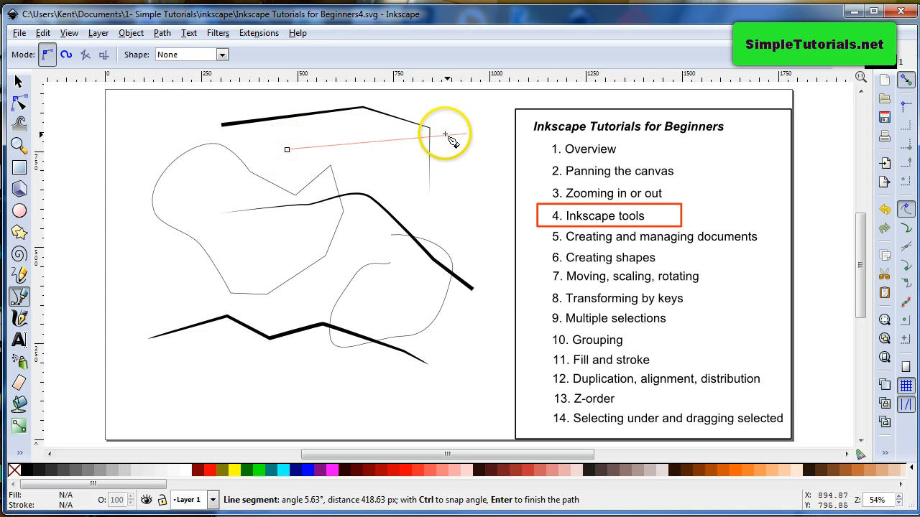
click(399, 137)
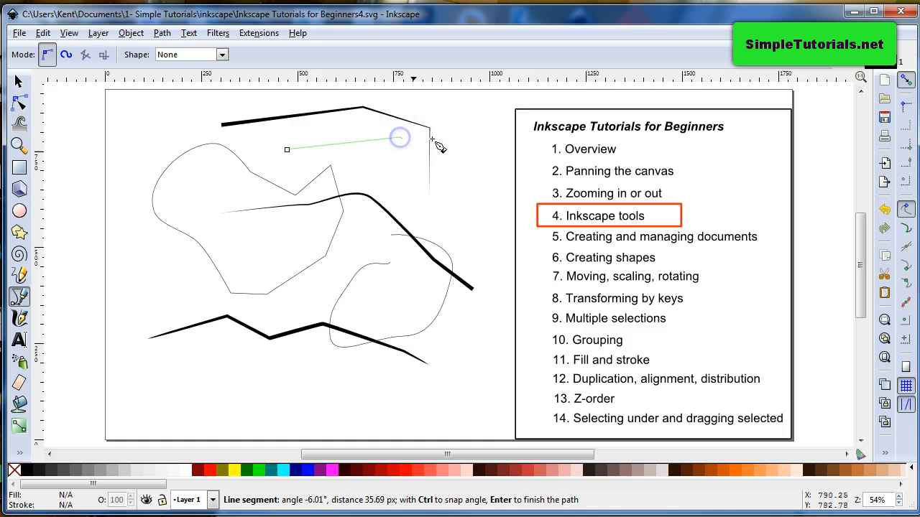
click(376, 149)
click(469, 147)
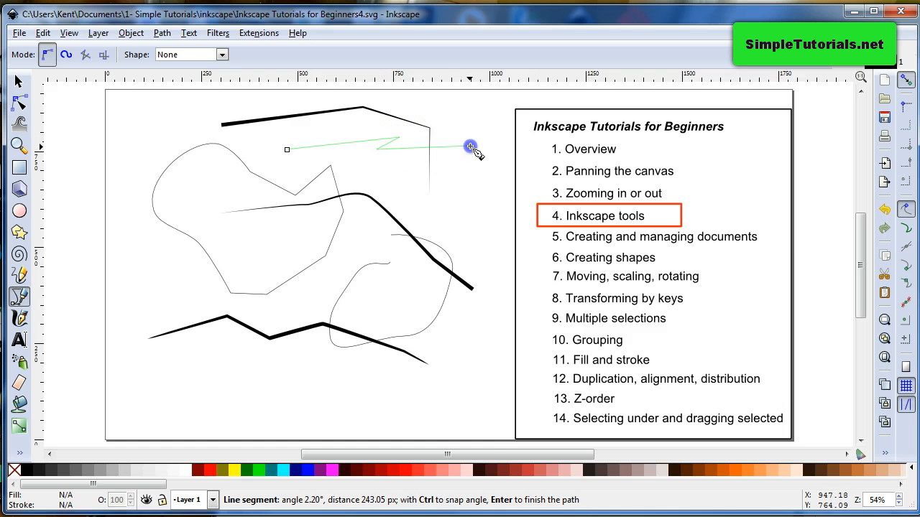
click(414, 153)
click(491, 172)
click(424, 173)
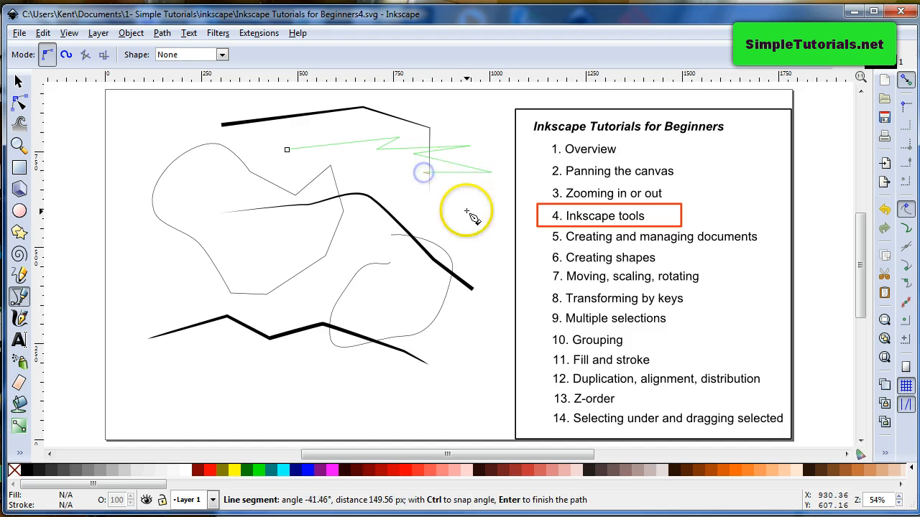
click(490, 227)
click(403, 185)
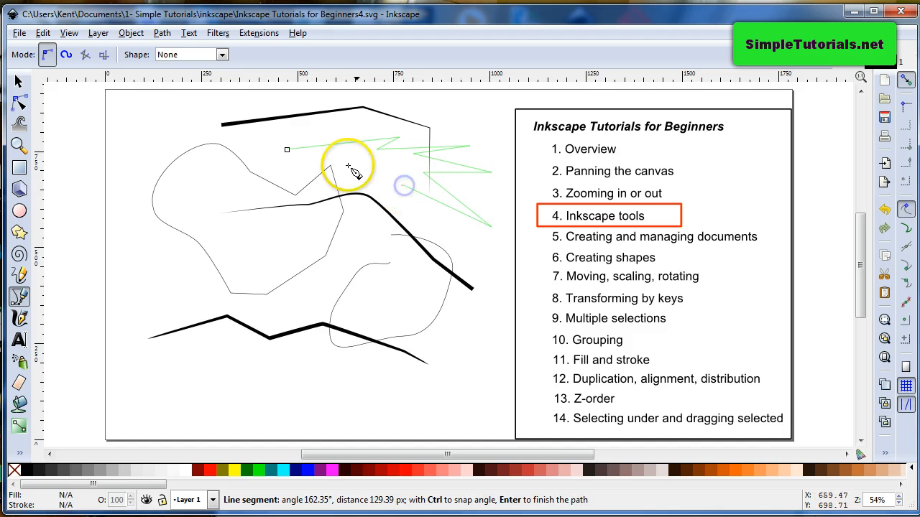
click(290, 150)
click(285, 149)
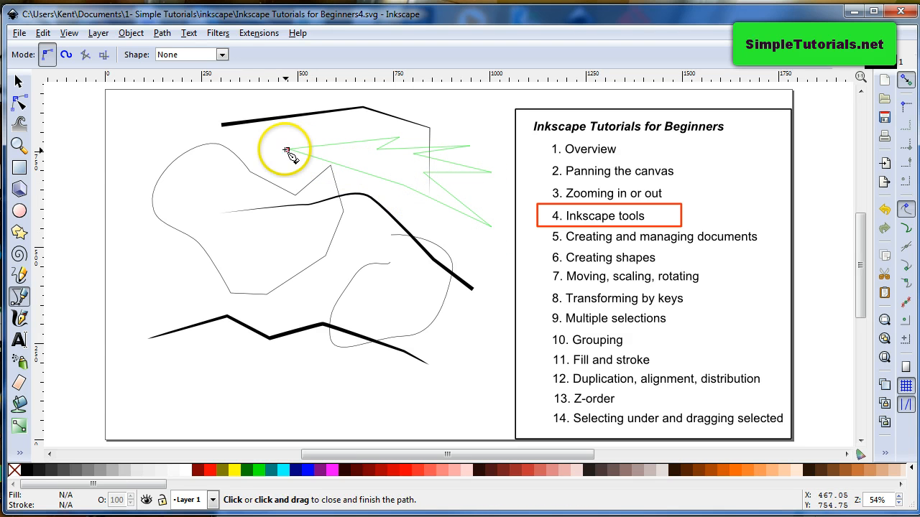
click(287, 150)
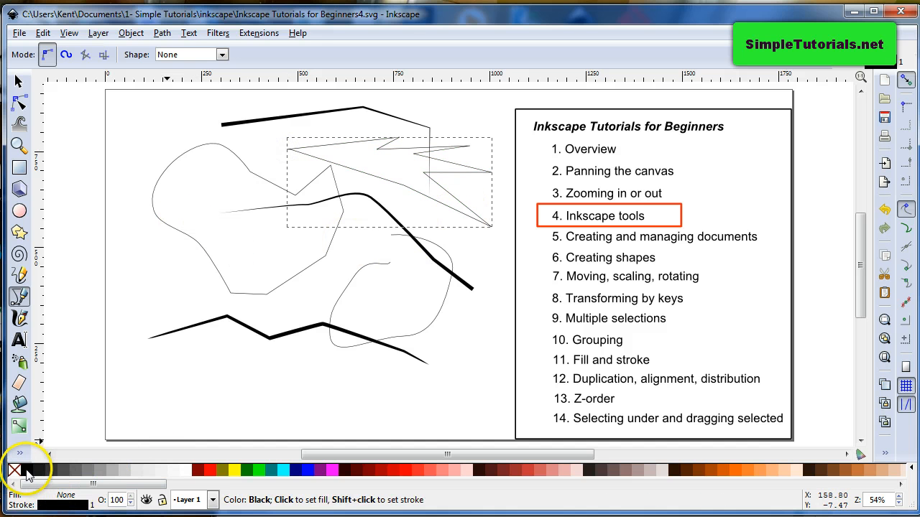
- Fill the jagged outline with black and move it slightly up and to the left
click(27, 475)
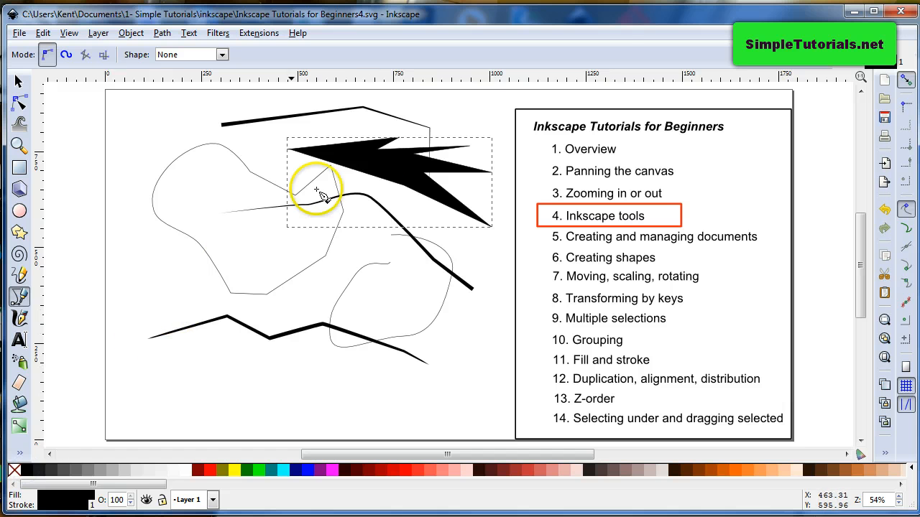
click(18, 81)
drag(378, 160, 340, 157)
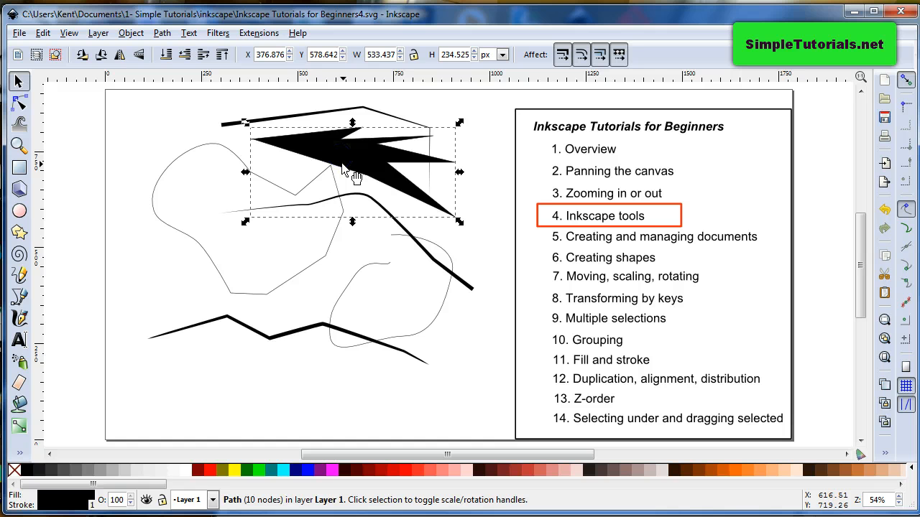
- Give the black jagged shape a red stroke 3 px wide, and return to the Bezier tool
shift+click(211, 471)
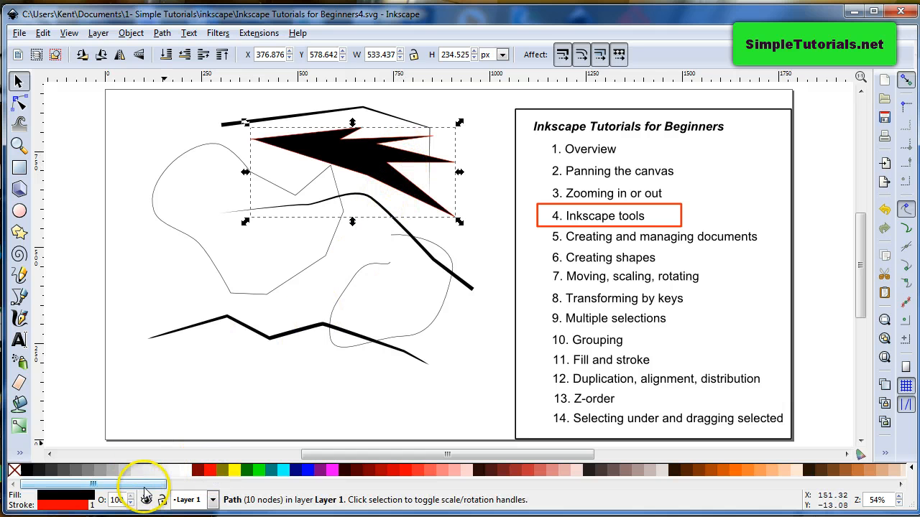
right_click(85, 505)
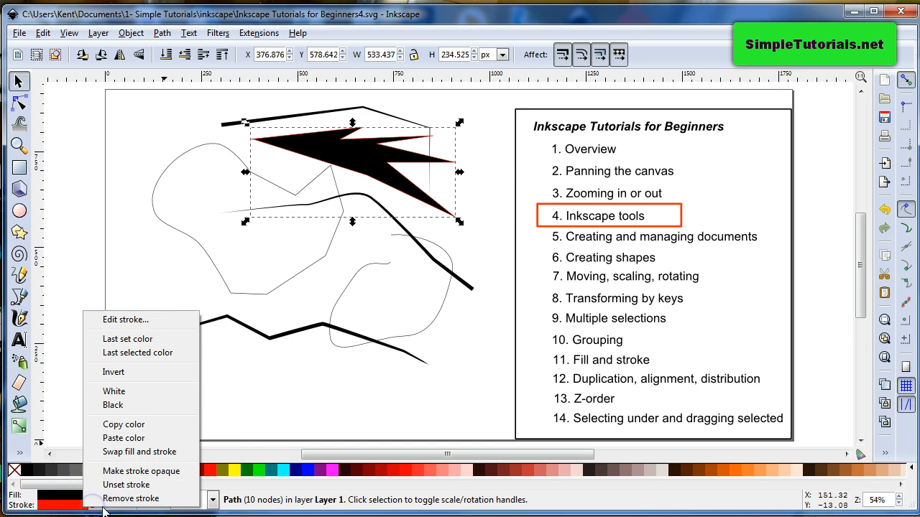
click(246, 409)
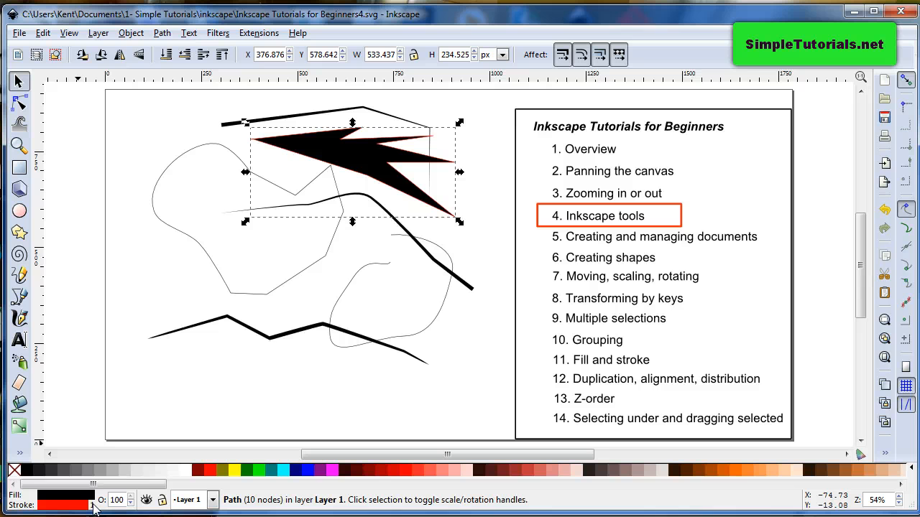
right_click(95, 507)
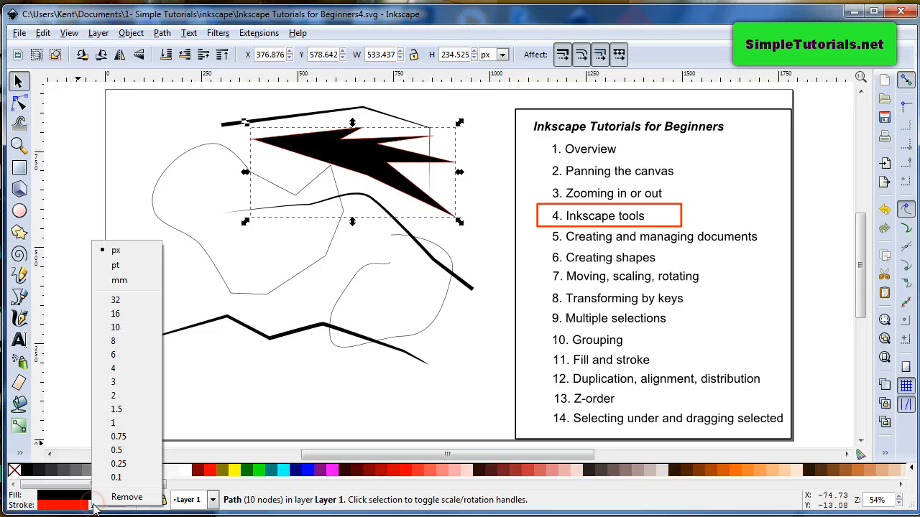
click(119, 382)
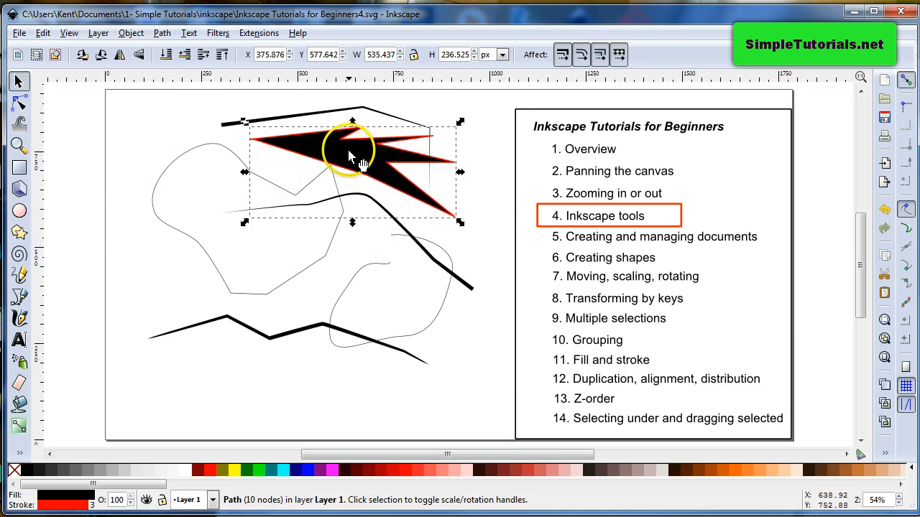
click(17, 296)
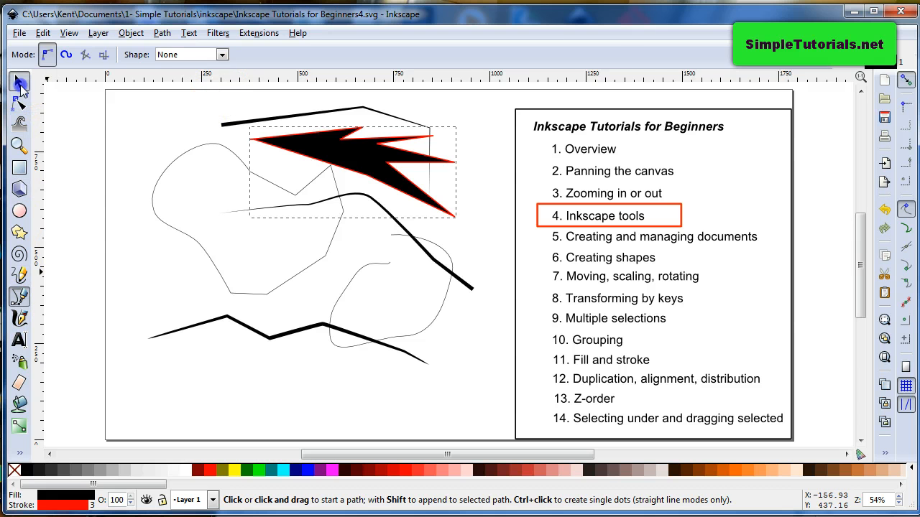
- Copy the black jagged shape with the red outline to the clipboard and deselect it
click(18, 81)
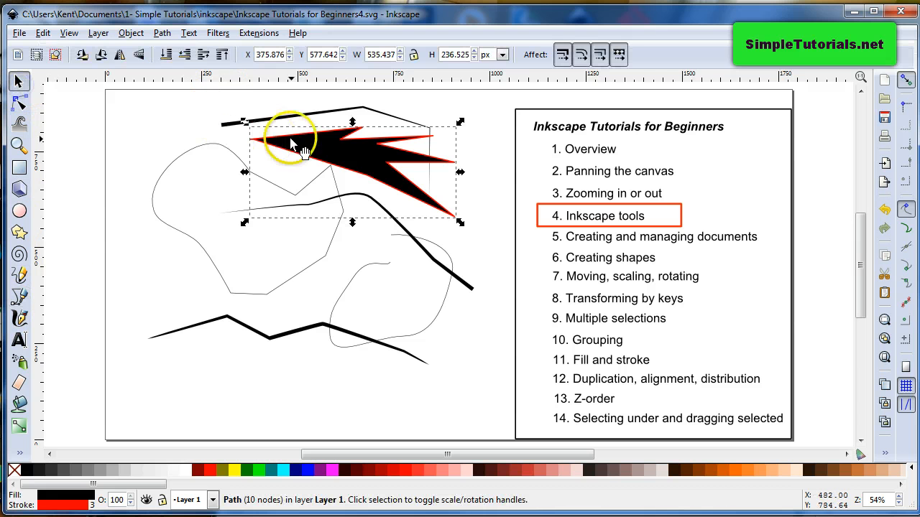
click(43, 33)
click(68, 122)
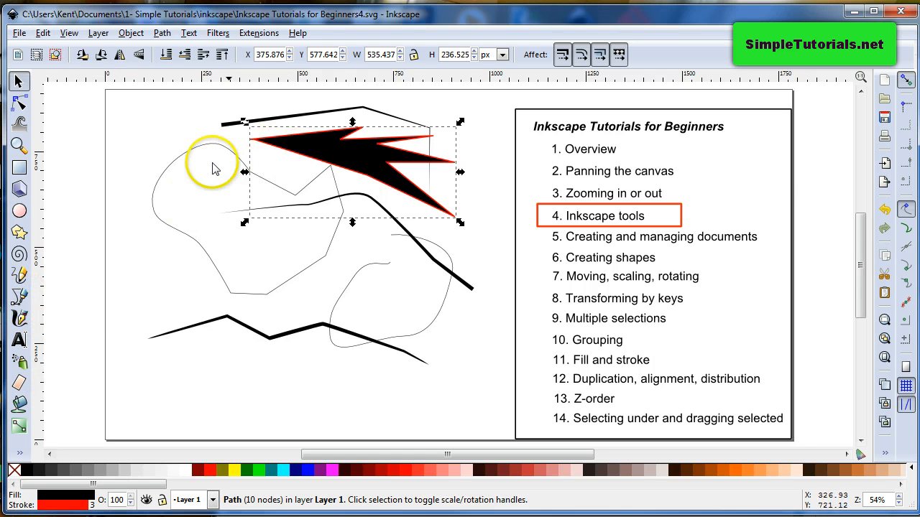
click(123, 135)
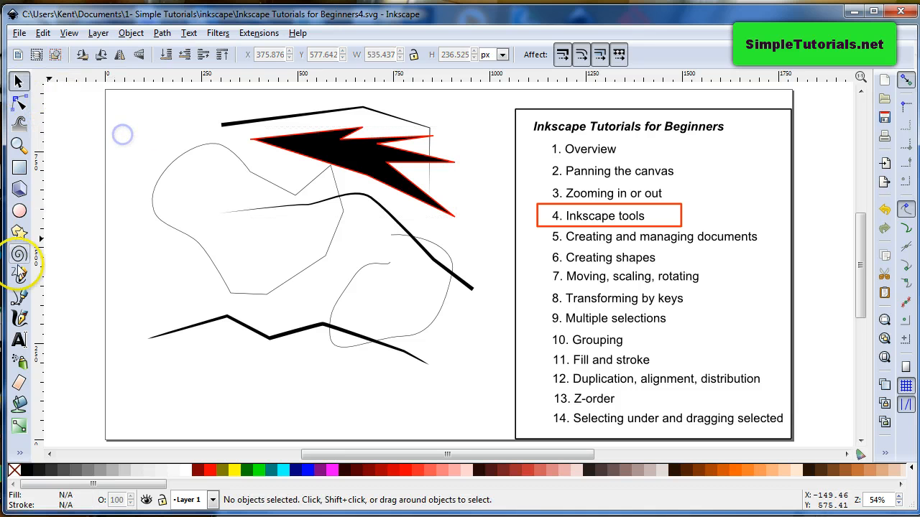
- Draw an open, wavy four-node Bezier path across the bottom of the page, using the From clipboard shape
click(20, 297)
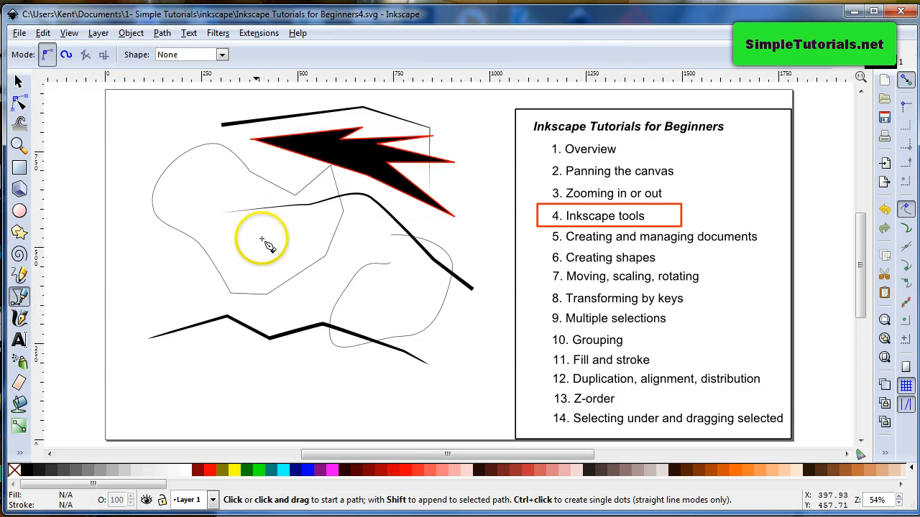
click(222, 54)
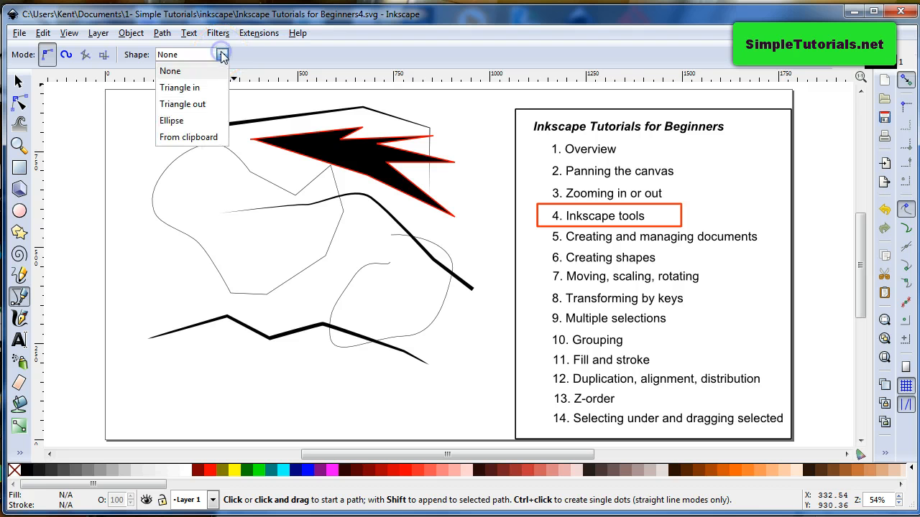
click(192, 138)
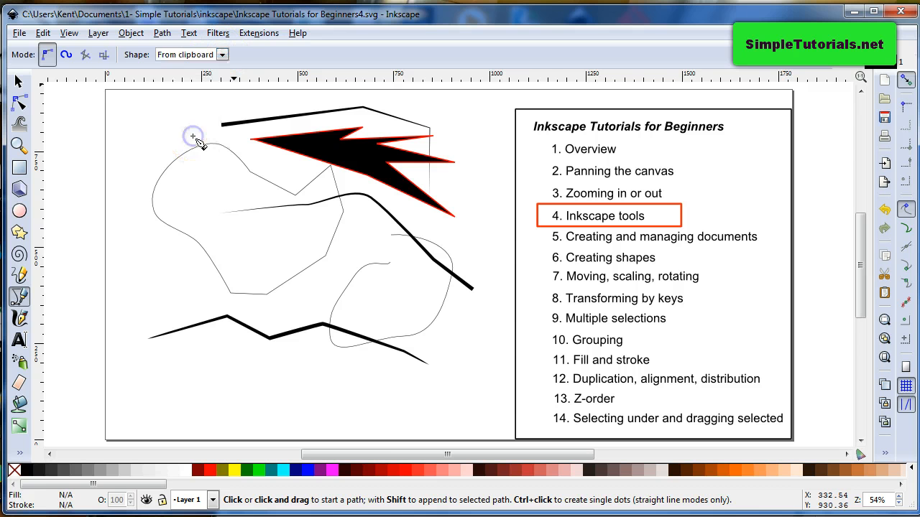
click(102, 400)
drag(187, 353, 293, 363)
drag(365, 360, 378, 372)
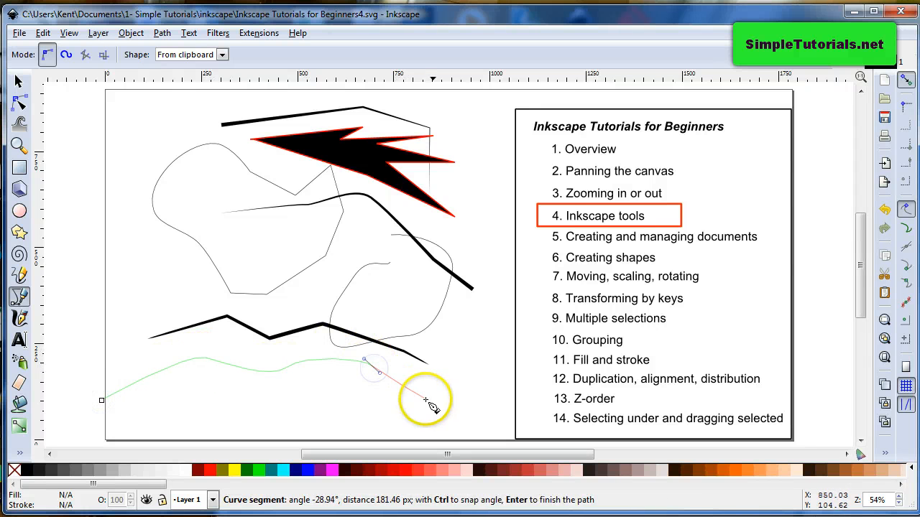
drag(446, 395, 458, 378)
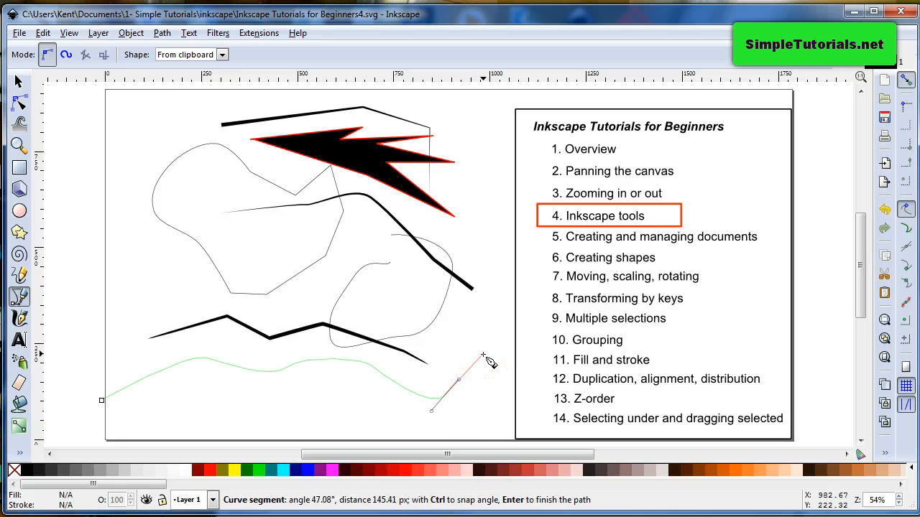
key(Return)
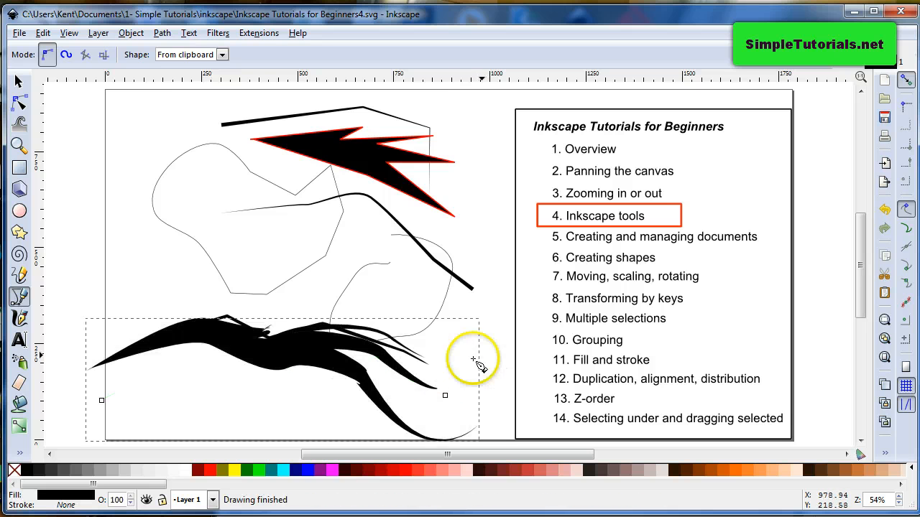
- Move the black clipboard-shaped path up over the other drawings, ending between the jagged shape and the lower zigzag
click(19, 81)
drag(251, 347, 231, 173)
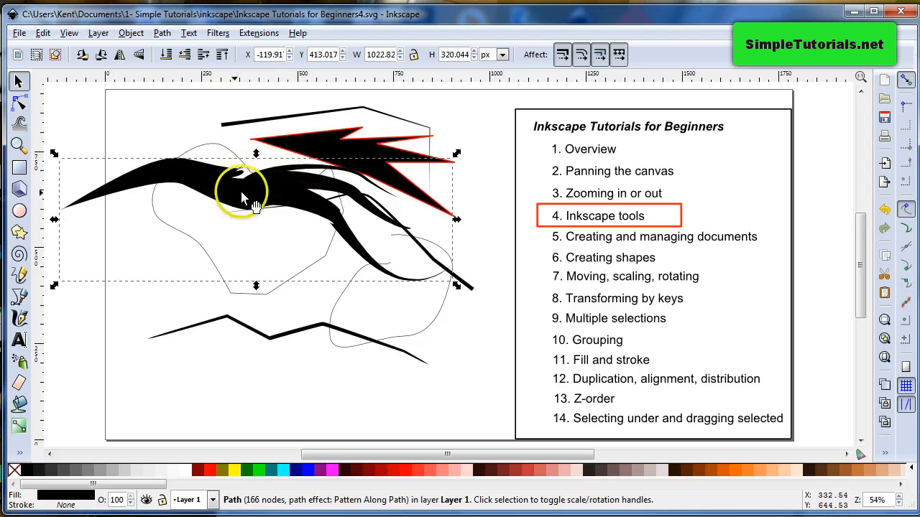
drag(242, 195, 271, 232)
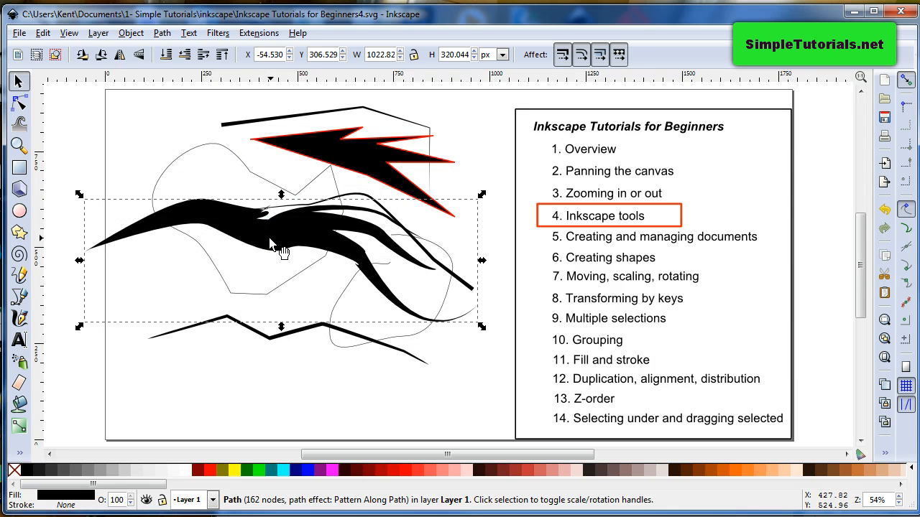
- Delete the clipboard-shaped path and all the remaining practice drawings beside the topic list
key(Delete)
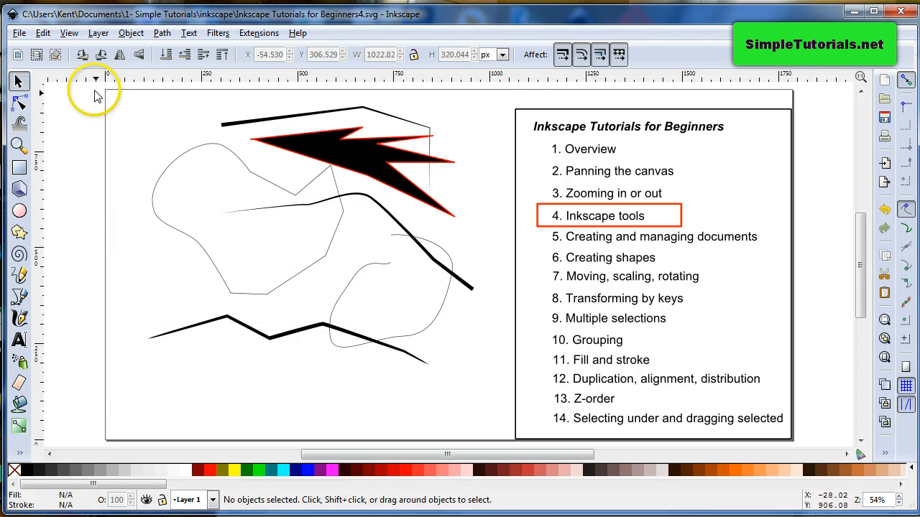
mouse_move(94, 90)
mouse_down()
mouse_move(325, 325)
mouse_move(459, 411)
mouse_move(495, 414)
mouse_up()
key(Delete)
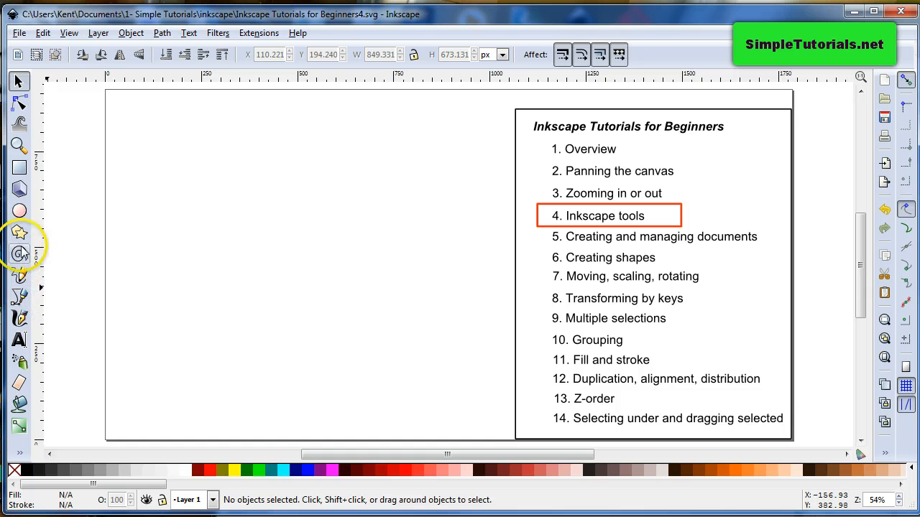
- Draw a calligraphic stroke across the middle of the empty page area, and undo it
click(19, 318)
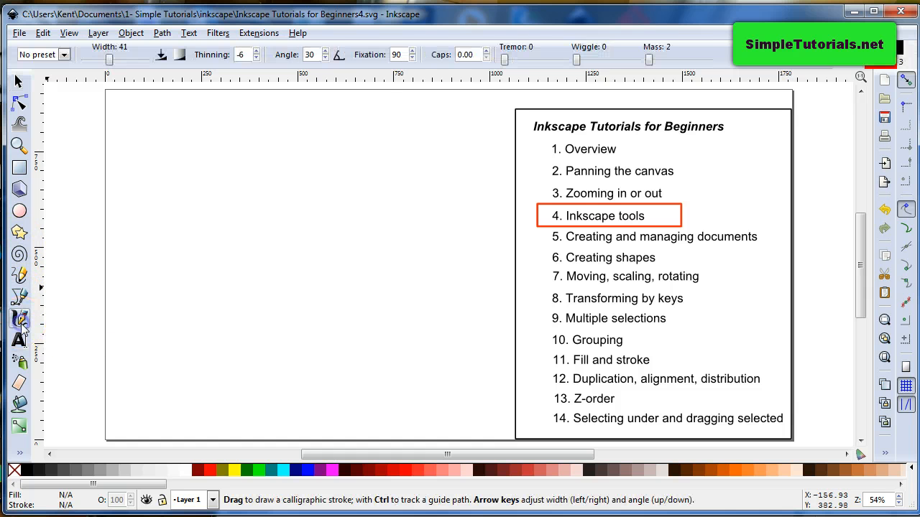
mouse_move(210, 251)
mouse_down()
mouse_move(232, 278)
mouse_move(327, 302)
mouse_move(332, 339)
mouse_up()
key(ctrl+z)
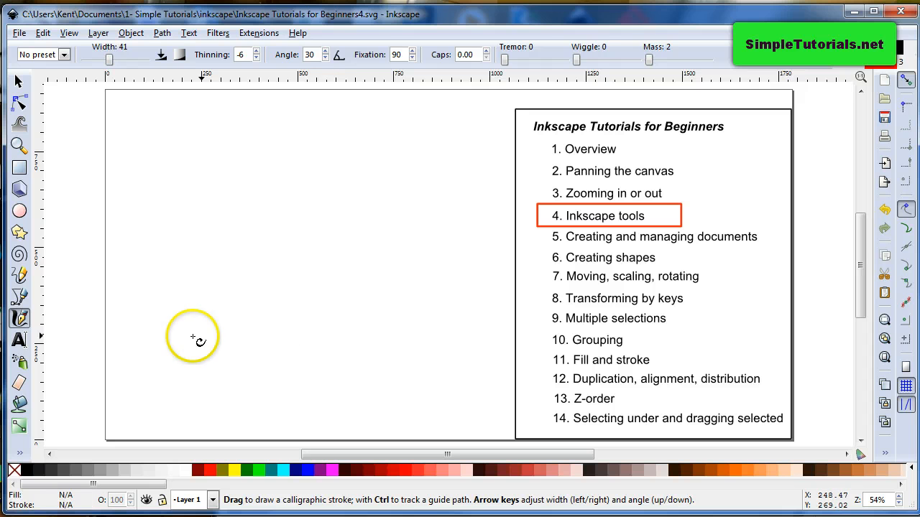
- Add the text "Text" at font size 18 in the upper part of the empty page area
click(19, 340)
click(164, 180)
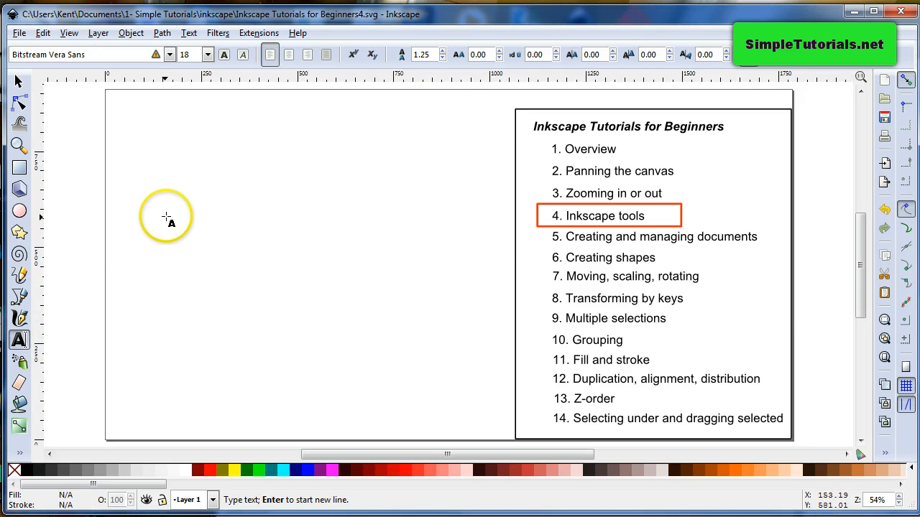
text(Text)
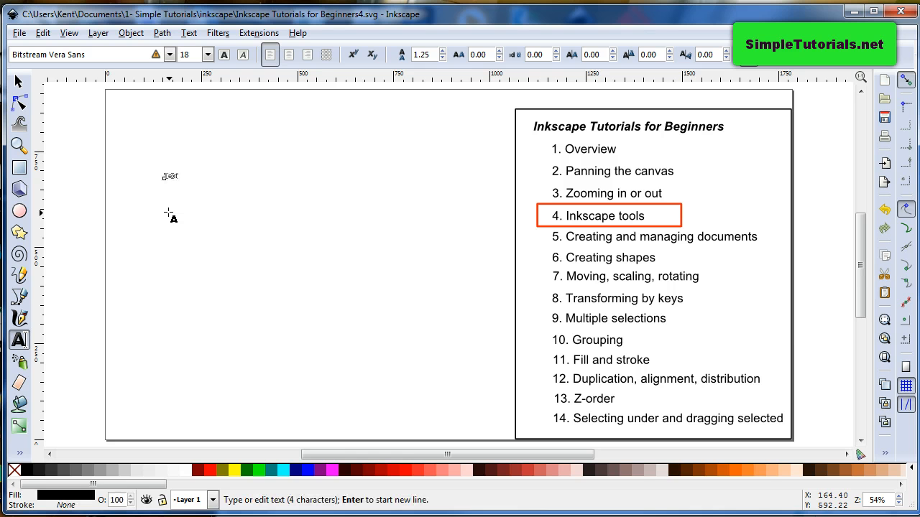
click(43, 106)
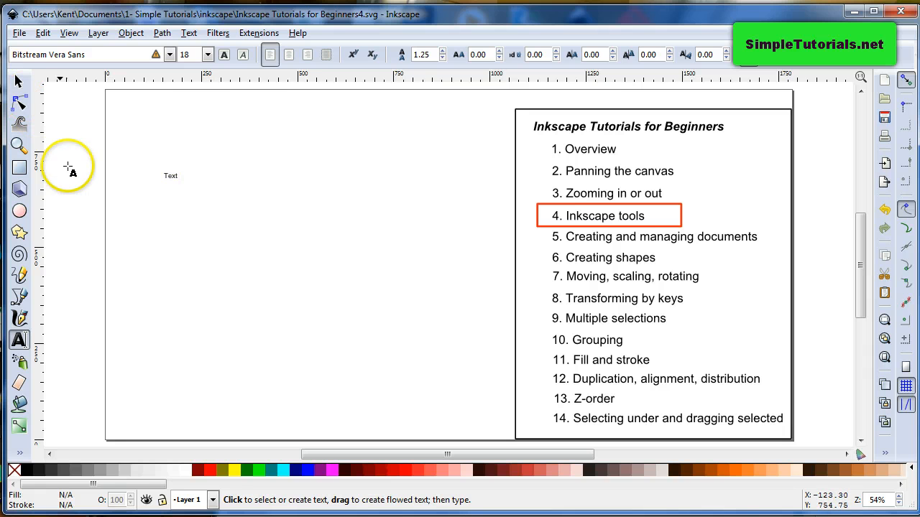
- Scale the "Text" object up proportionally to about 553 by 183 px
key(F1)
click(177, 177)
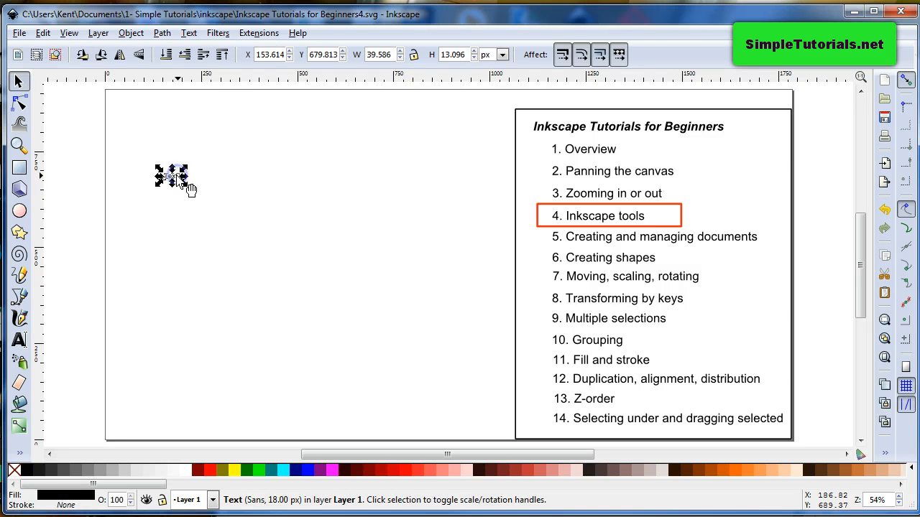
drag(184, 184, 381, 266)
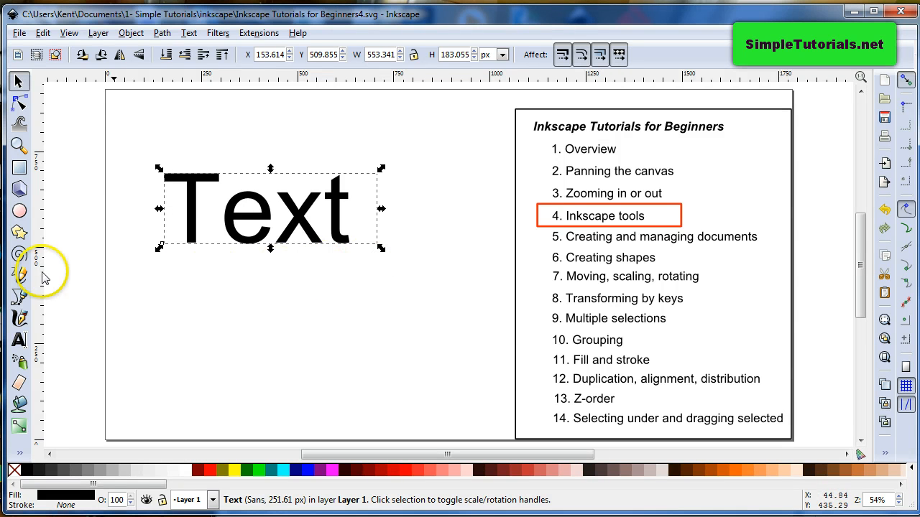
- Add a second text object reading "Tests" below the large "Text"
click(19, 340)
click(195, 313)
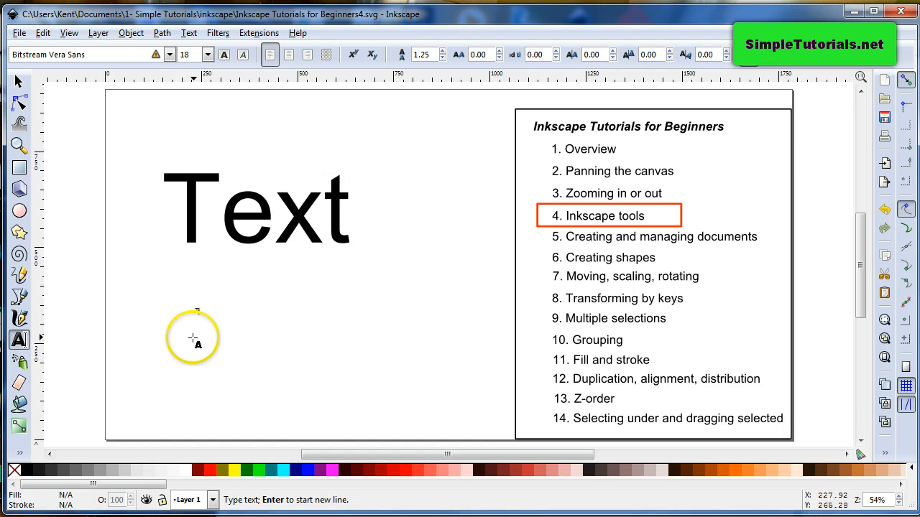
text(Test)
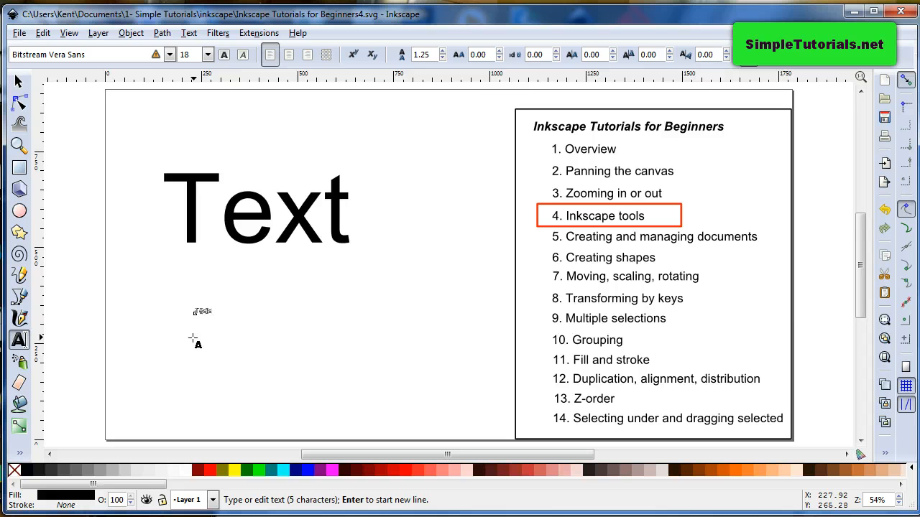
- Set the font size of "Tests" to 48
click(207, 56)
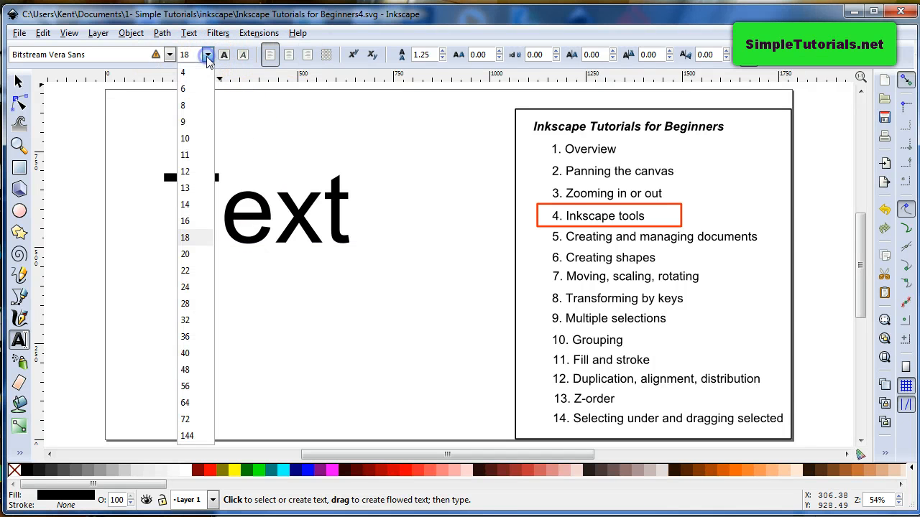
click(189, 284)
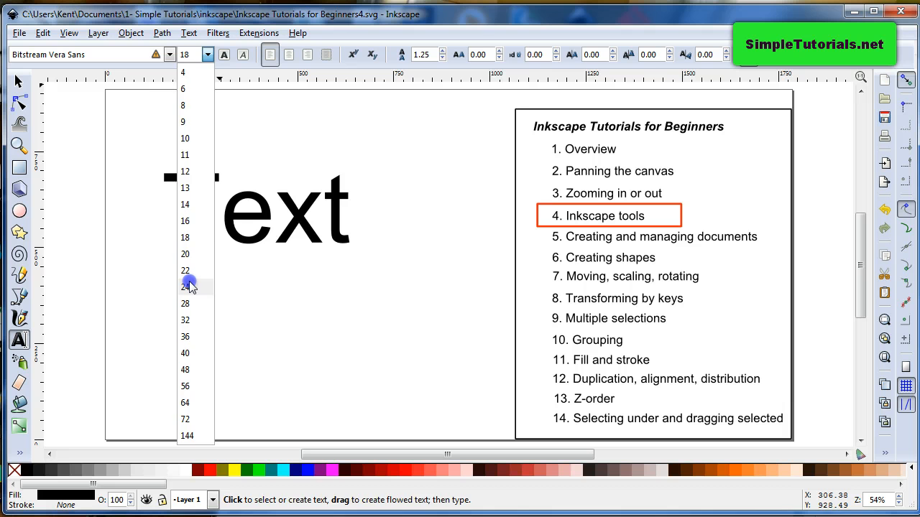
click(208, 55)
click(186, 370)
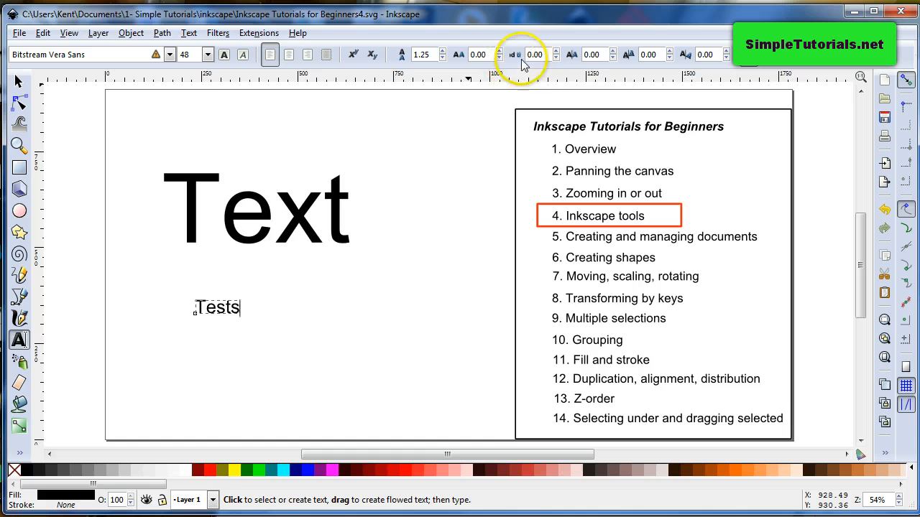
- Set the letter spacing of the whole word "Tests" to 6.24 px
click(499, 58)
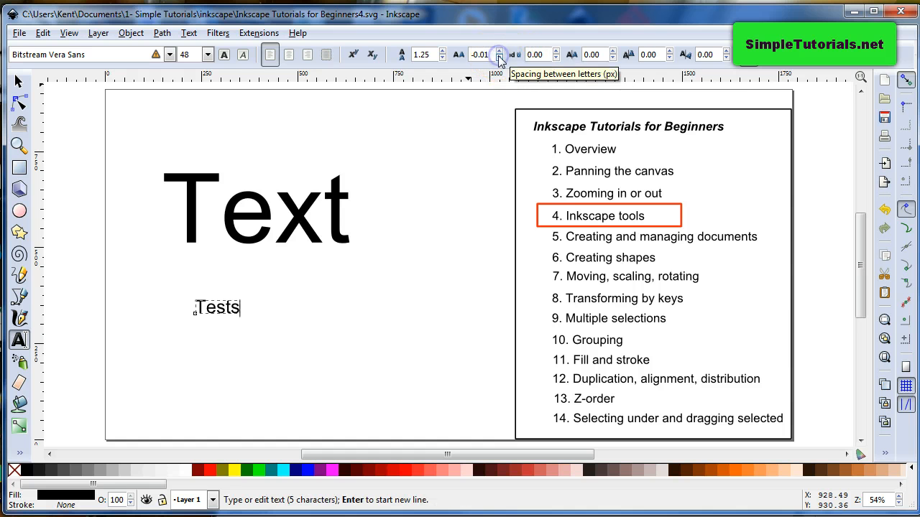
click(236, 309)
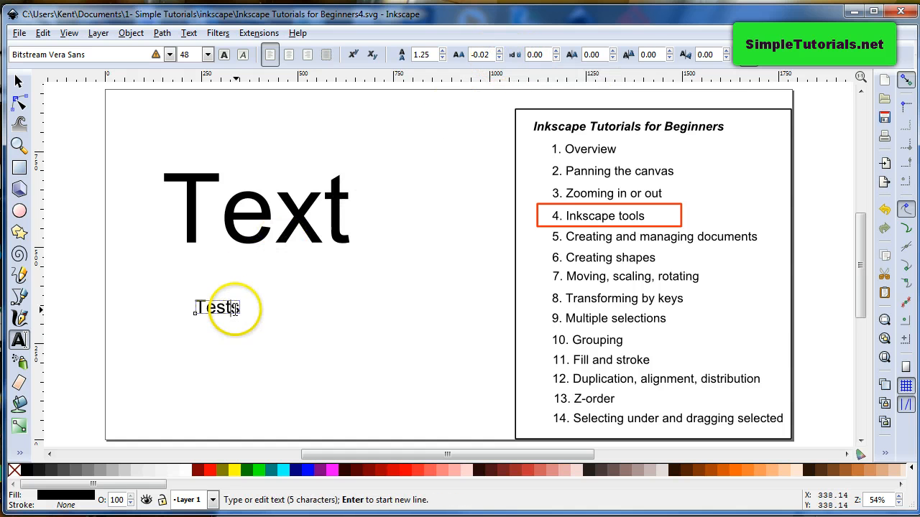
drag(240, 308, 193, 308)
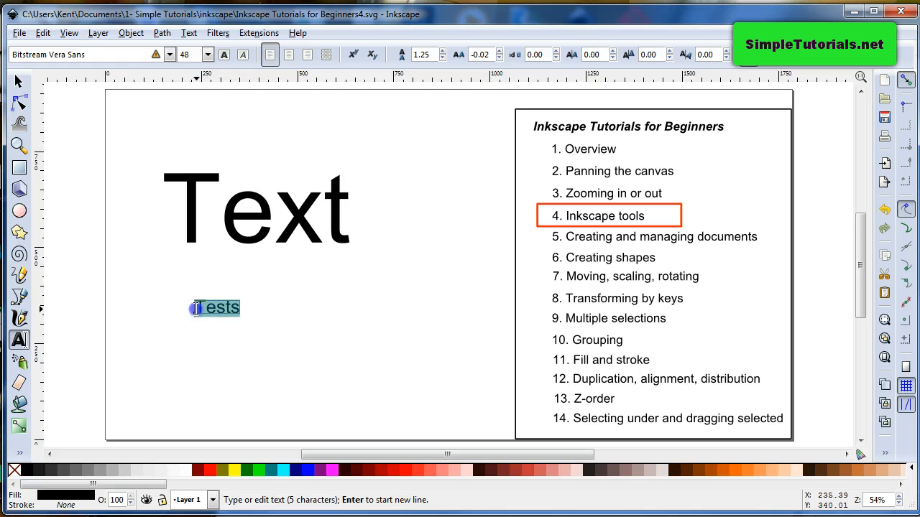
click(499, 58)
click(499, 58)
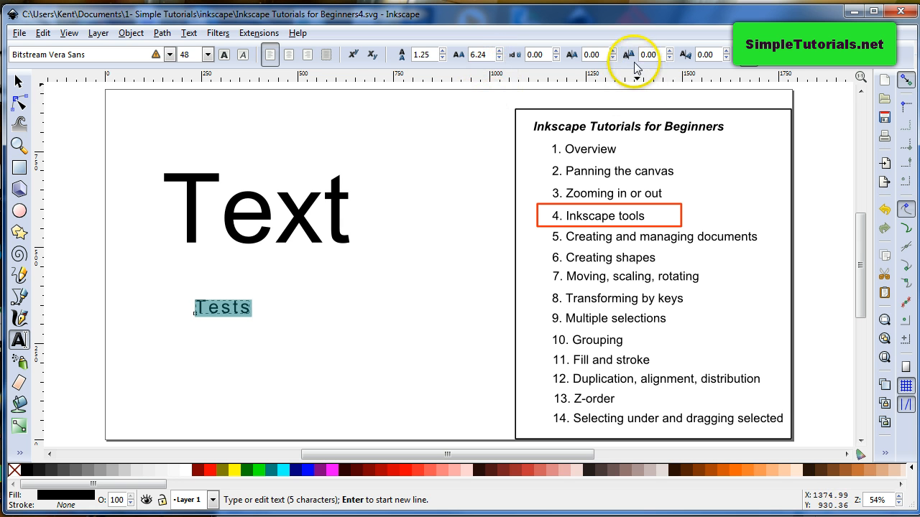
- Shift the letters "Te" of "Tests" vertically by 13.72 px
click(225, 308)
click(221, 309)
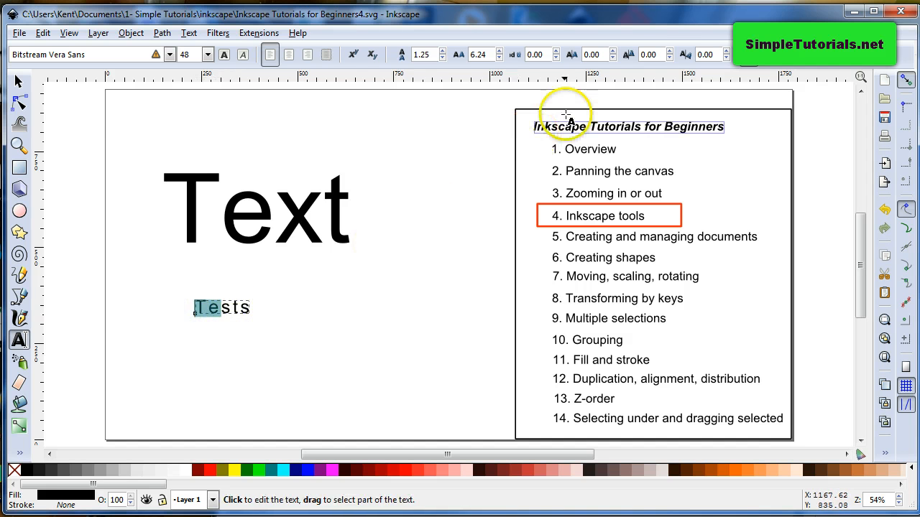
click(669, 52)
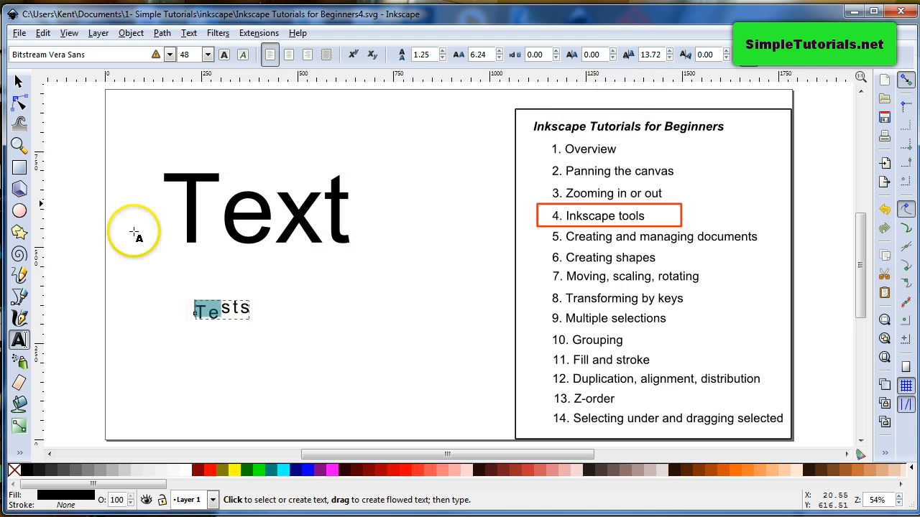
- Move the "Tests" text up and to the right, directly beneath the large "Text", and deselect it
click(19, 82)
click(257, 357)
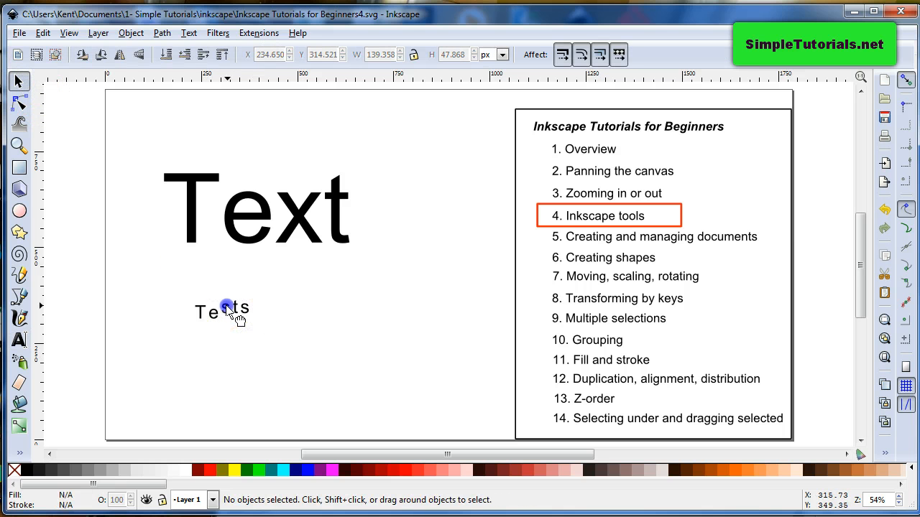
drag(231, 313, 285, 275)
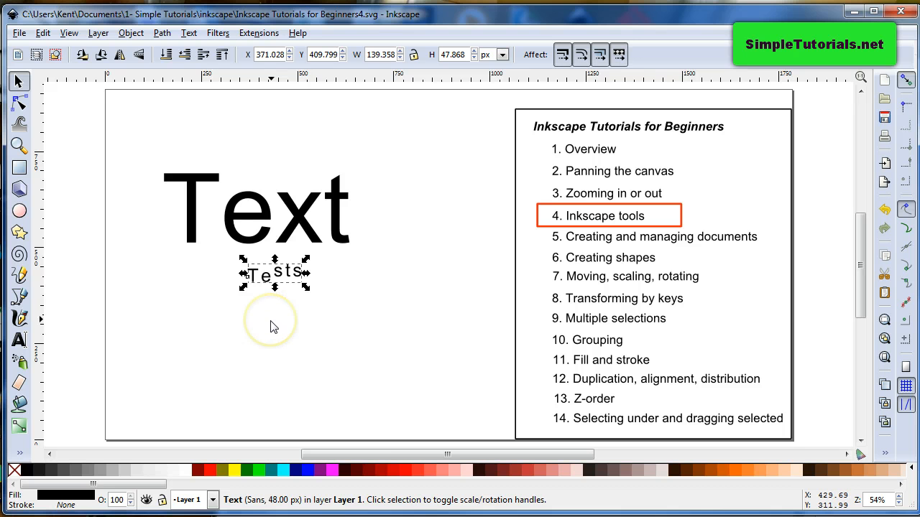
key(Escape)
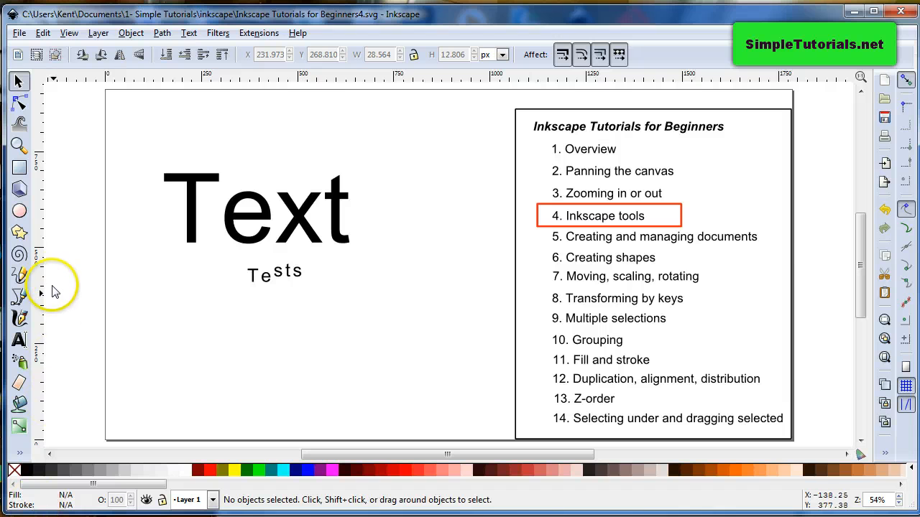
- Add a new text object reading "text" below "Tests" and select it
click(20, 339)
click(215, 341)
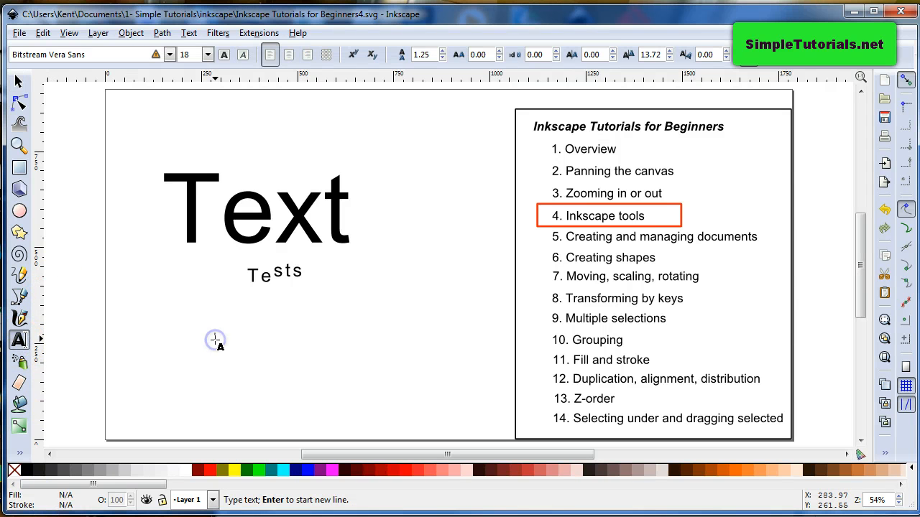
text(d)
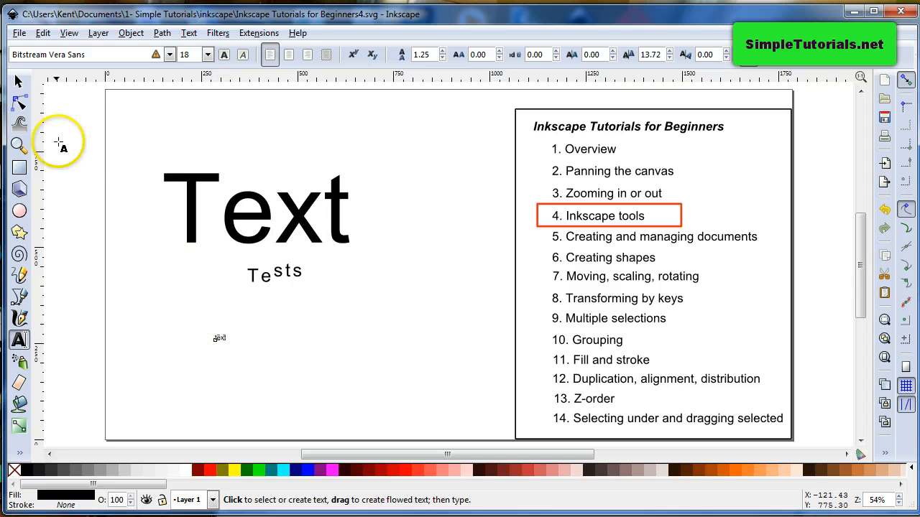
click(20, 82)
click(254, 362)
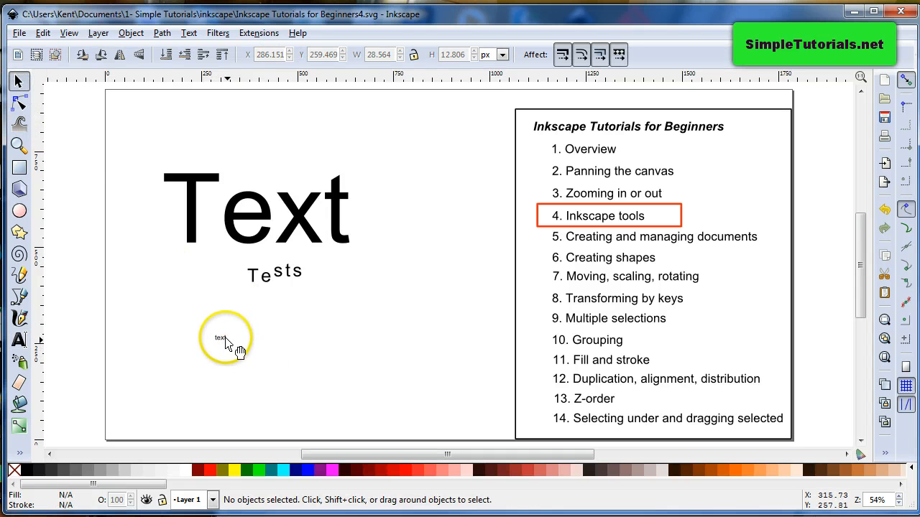
click(234, 348)
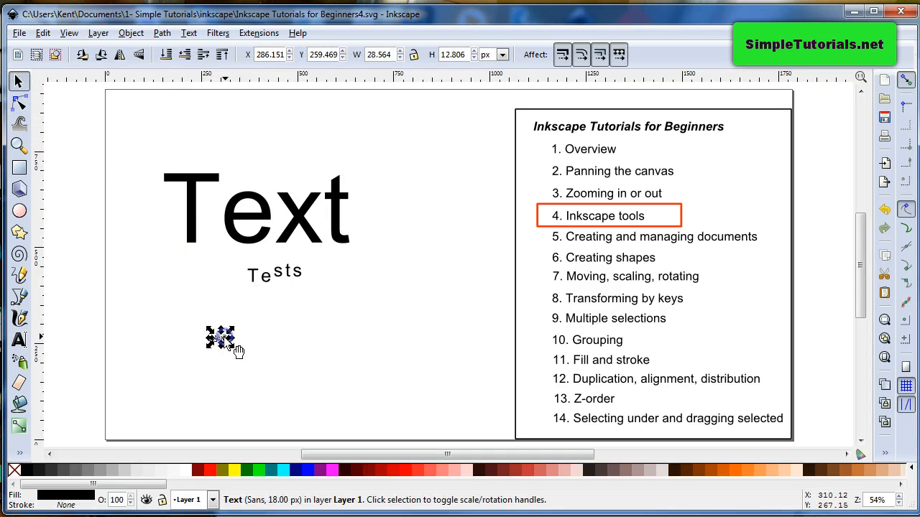
- Change the wording of the small "text" object to "text text" in the Text and Font dialog and apply it
click(189, 34)
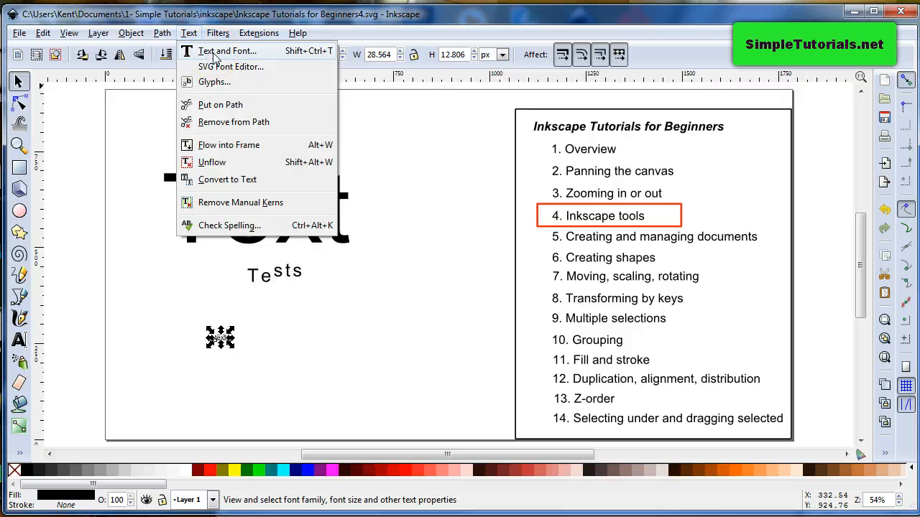
click(249, 57)
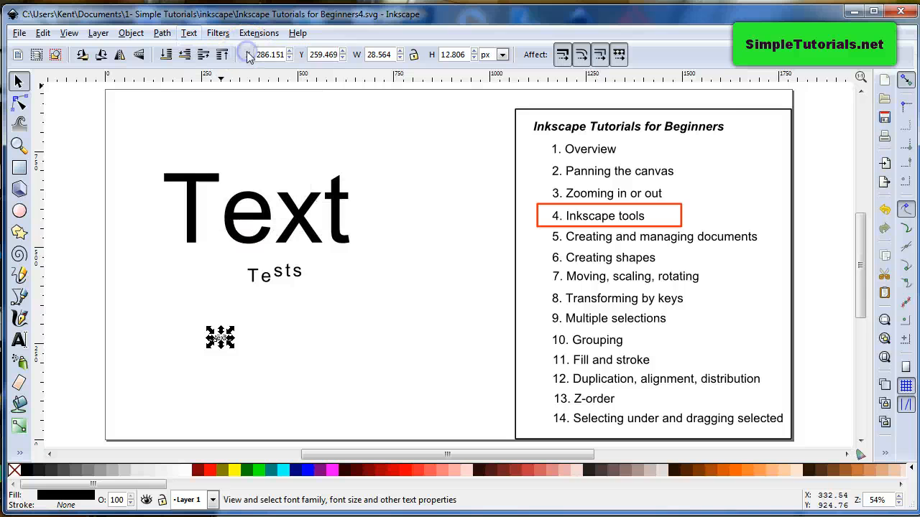
drag(550, 237, 540, 130)
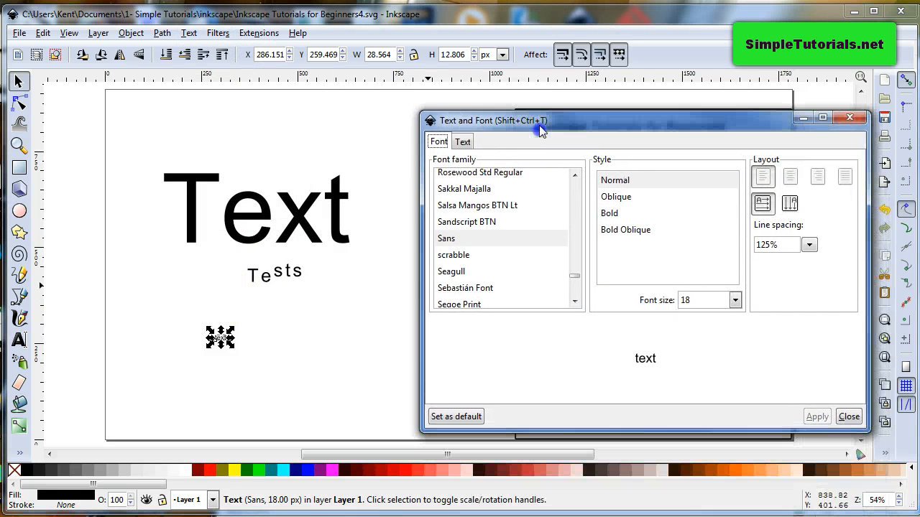
click(464, 142)
drag(454, 168, 424, 161)
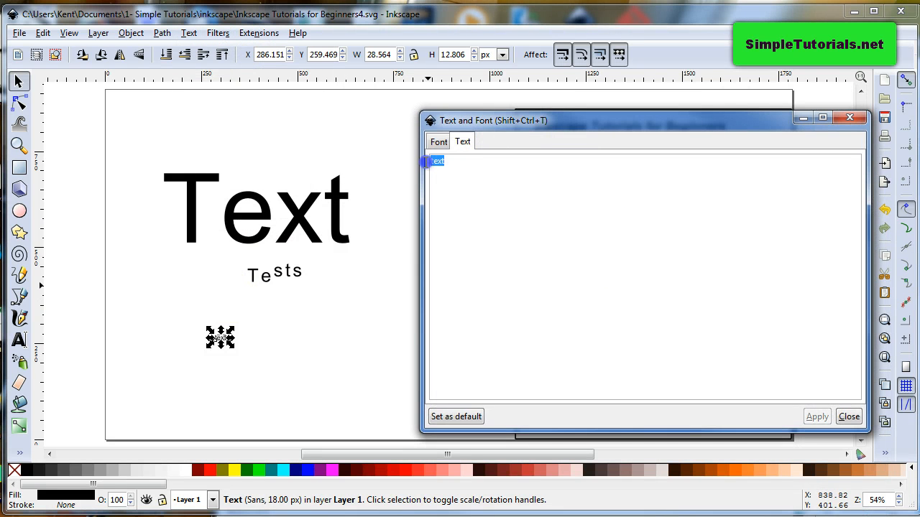
click(462, 167)
click(453, 165)
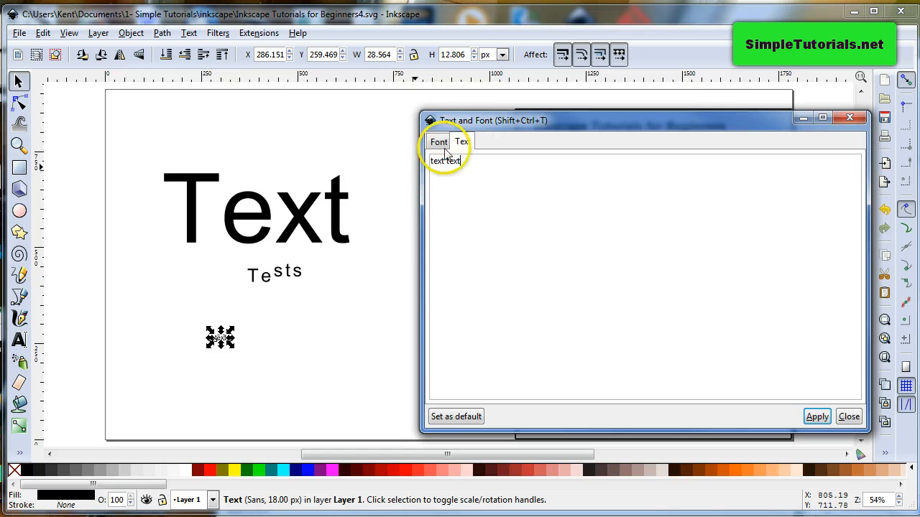
click(816, 416)
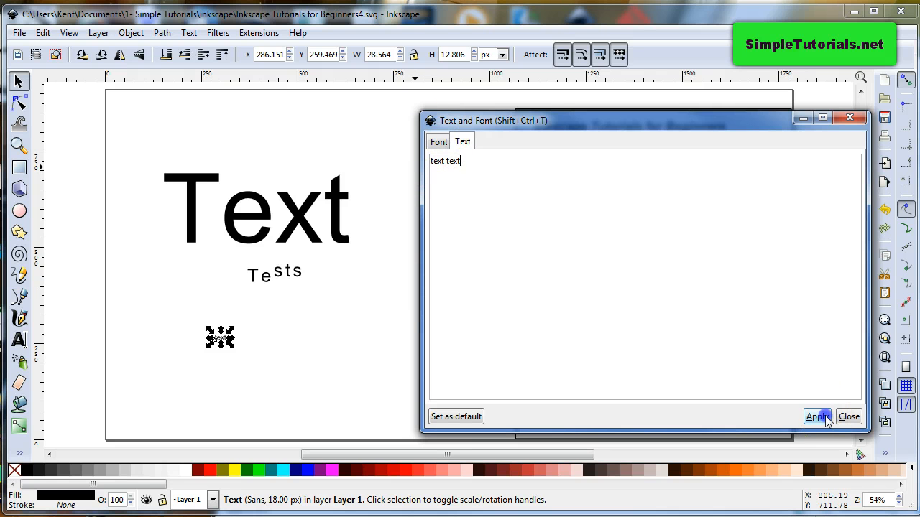
- Set the font size of "text text" to 40 and apply it
click(438, 142)
click(734, 300)
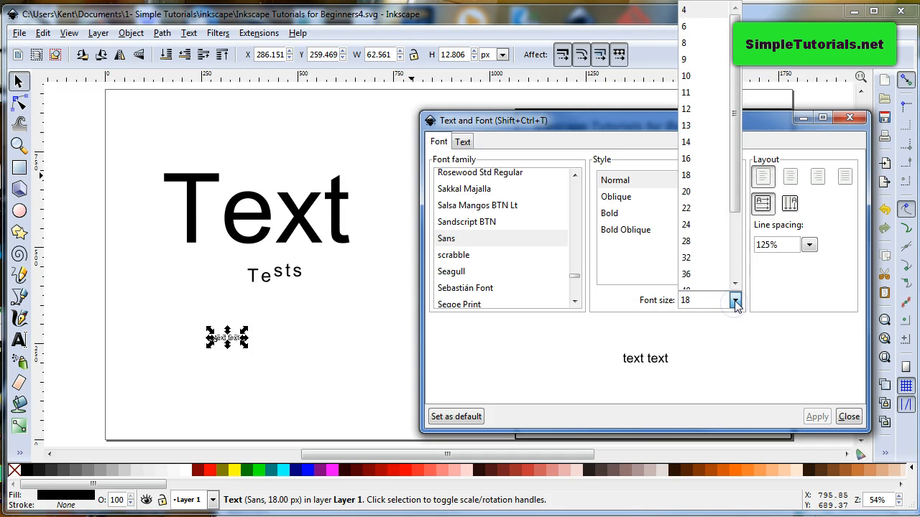
drag(737, 208, 738, 232)
click(699, 249)
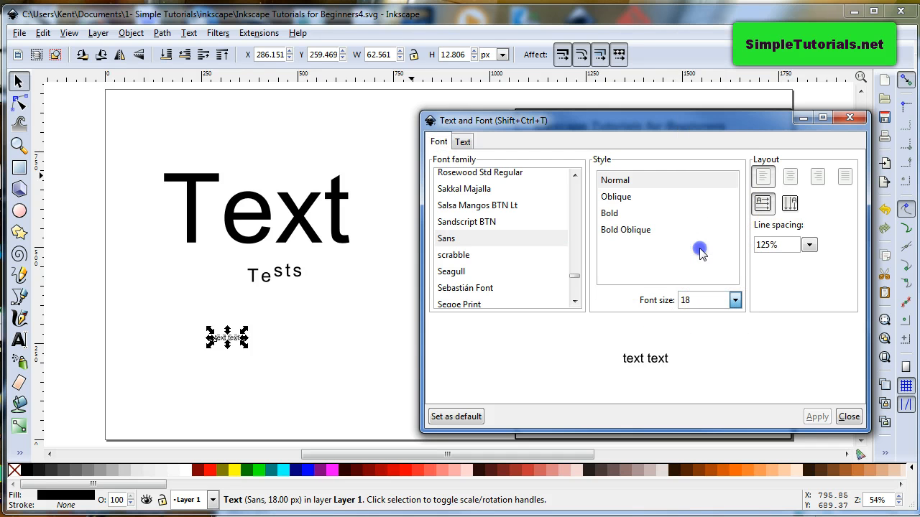
click(817, 417)
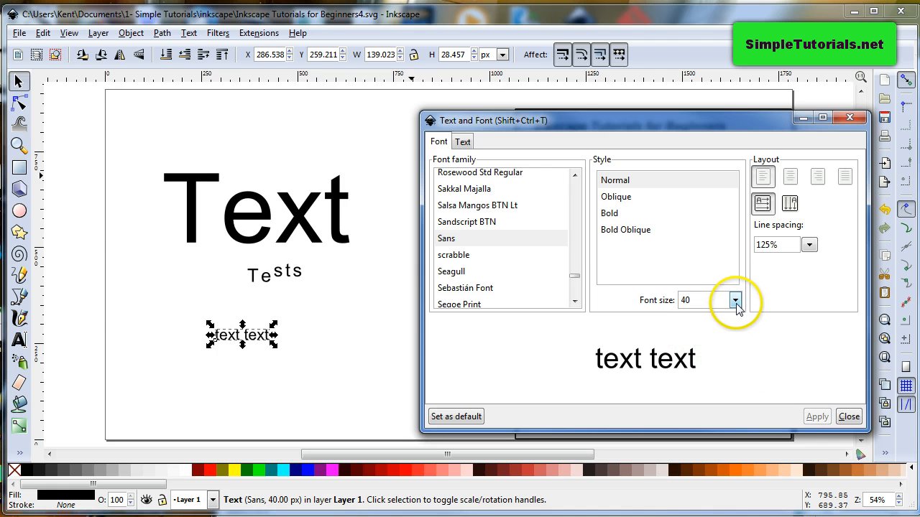
- Set the line spacing of "text text" to 100% and its style to Bold, and apply both
click(810, 245)
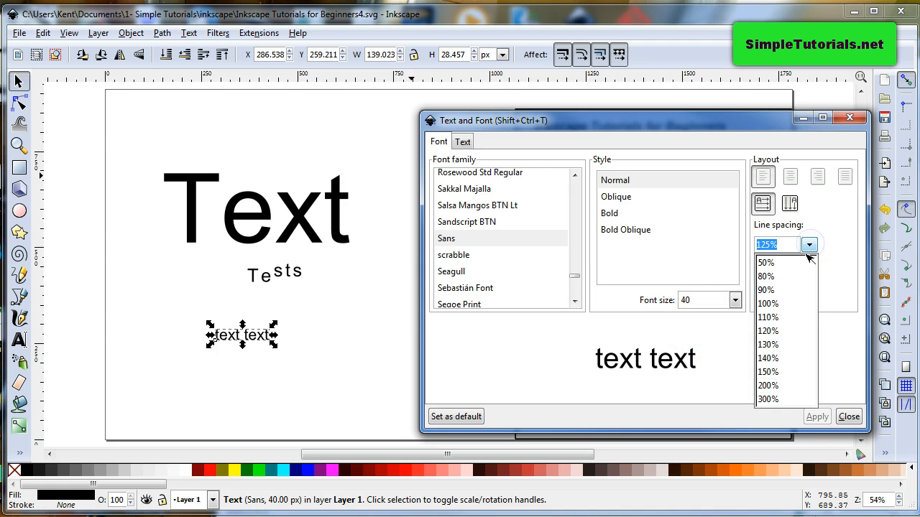
click(766, 304)
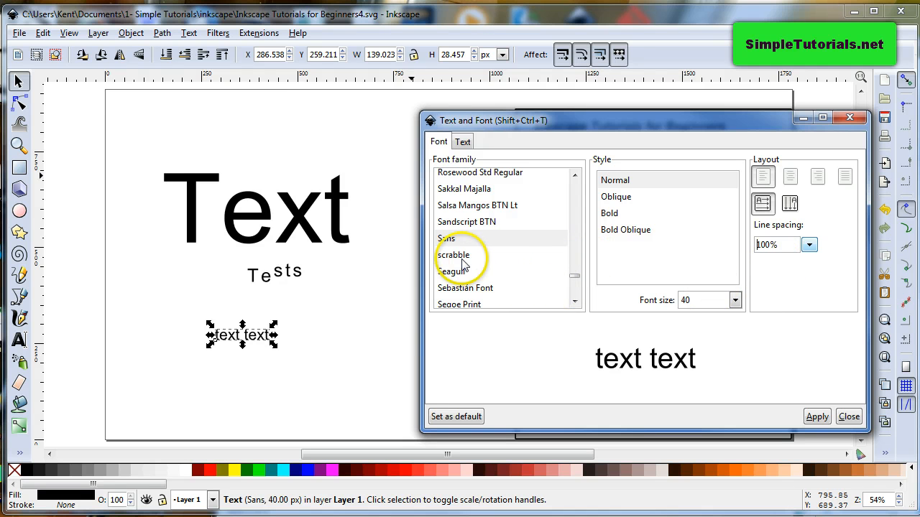
click(617, 215)
click(816, 415)
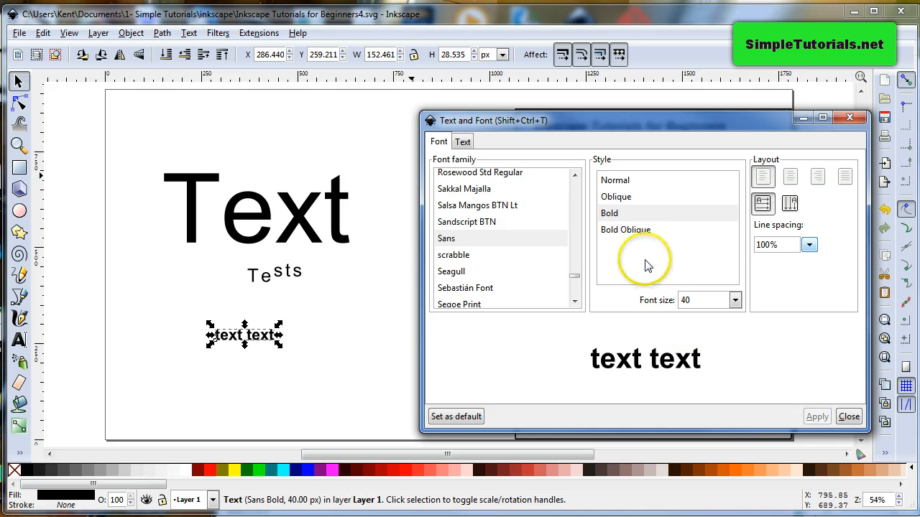
- Center-align "text text", apply the alignment, and close the Text and Font dialog with nothing selected
click(790, 178)
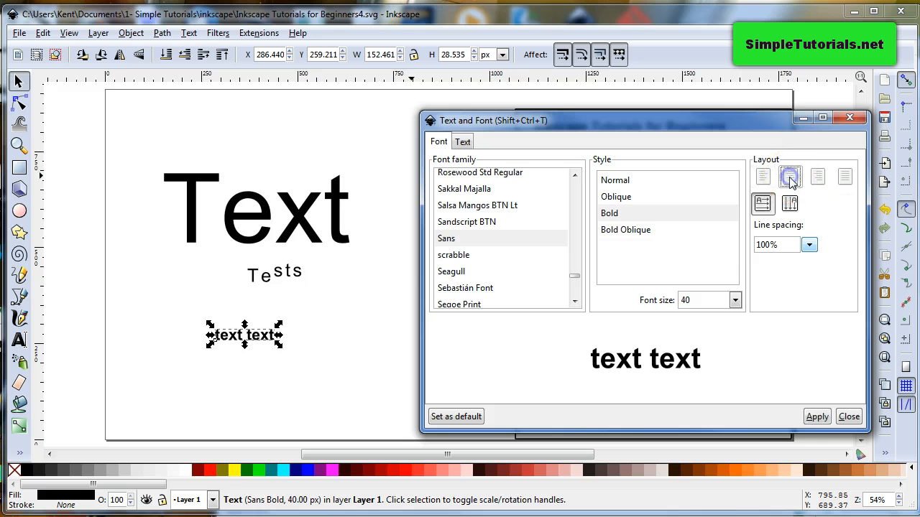
click(817, 416)
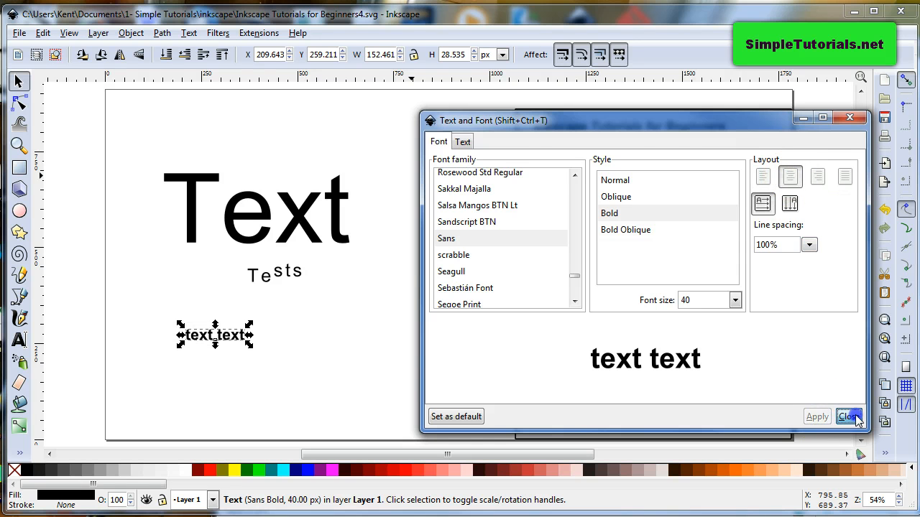
click(849, 417)
click(258, 397)
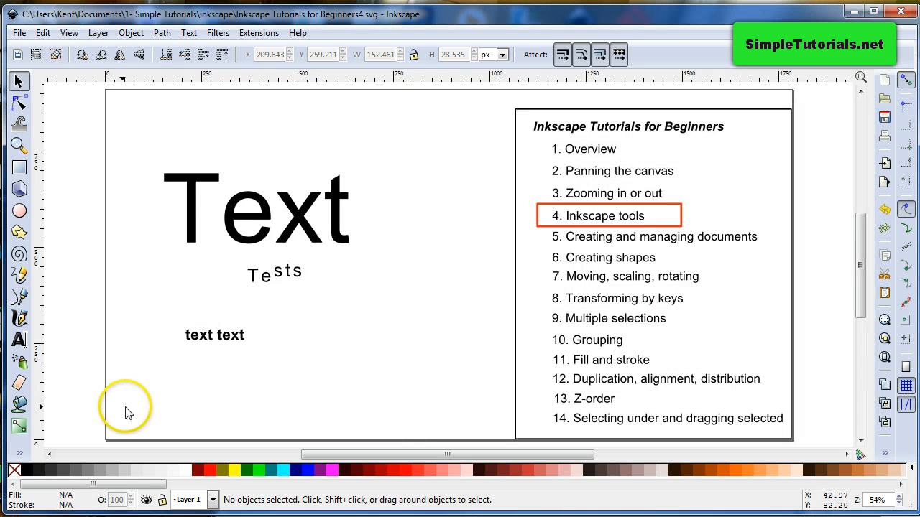
click(19, 364)
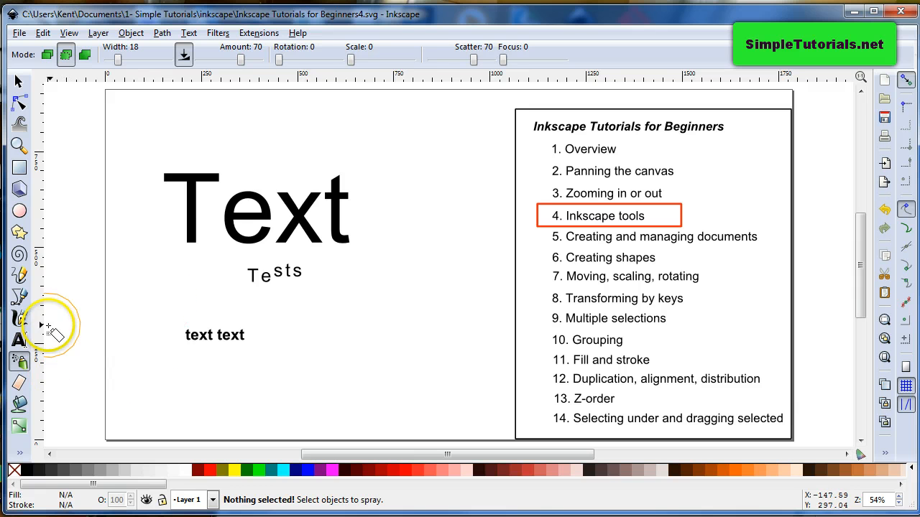
click(18, 81)
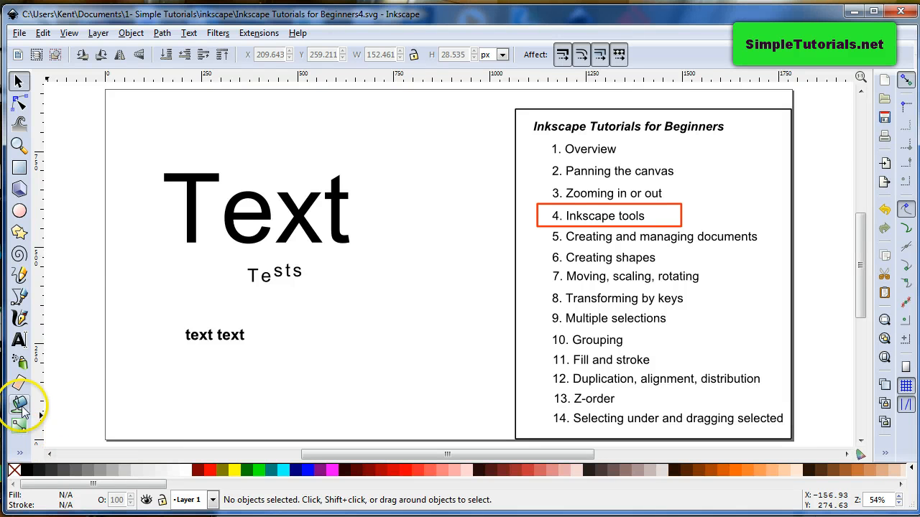
- Draw a nearly circular ellipse to the right of "text text" and give it a diagonal linear gradient from its lower left to its upper right
click(20, 210)
drag(300, 312, 396, 401)
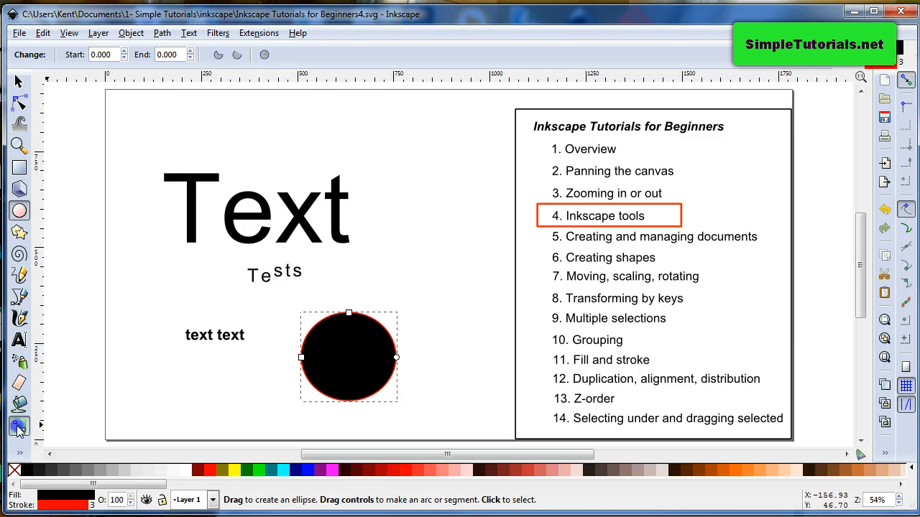
click(20, 426)
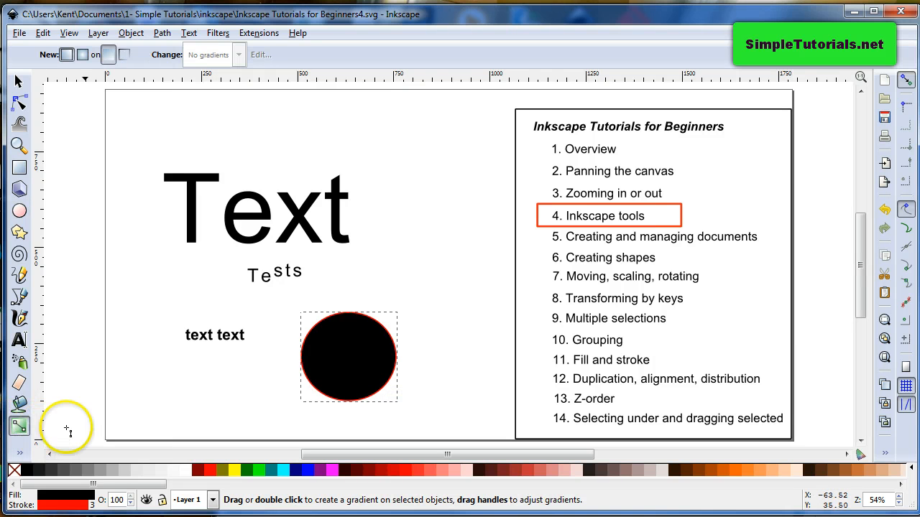
drag(318, 400, 386, 301)
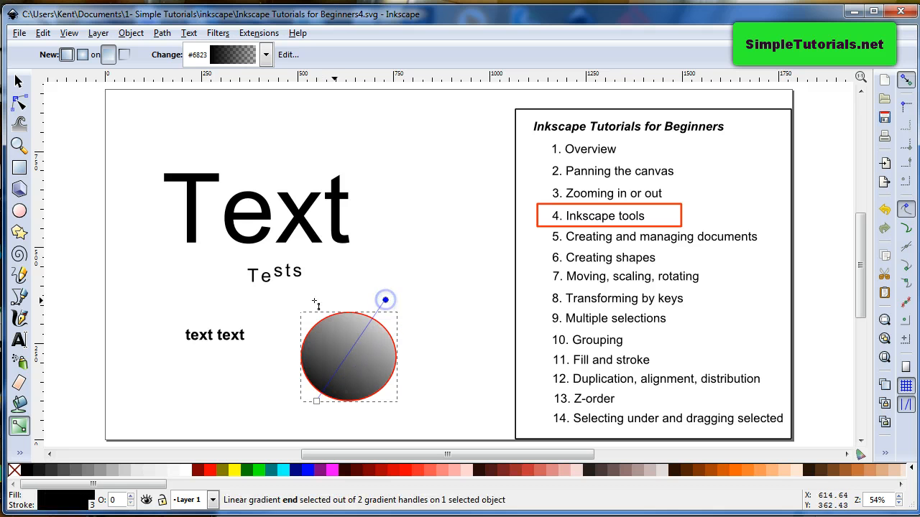
- Draw a rectangle about 217 by 239 px just right of the large "Text" and fill it with red (#D40000)
click(24, 210)
click(22, 169)
drag(354, 191, 437, 282)
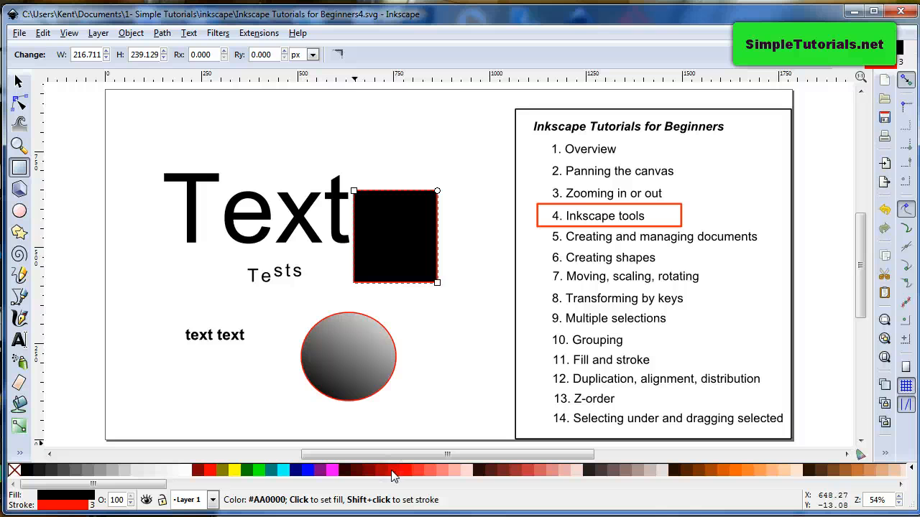
right_click(392, 471)
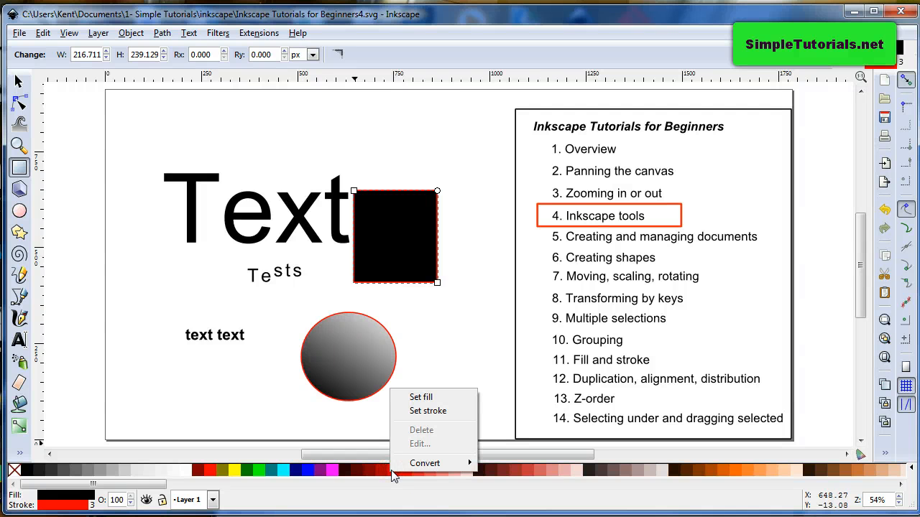
click(423, 398)
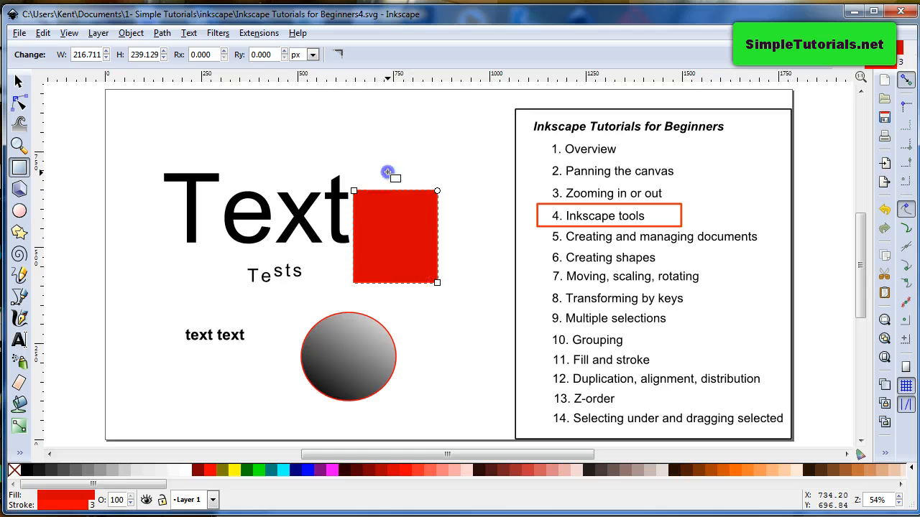
- Move the red rectangle up and slightly to the right, clear of the large "Text"
click(19, 82)
click(390, 165)
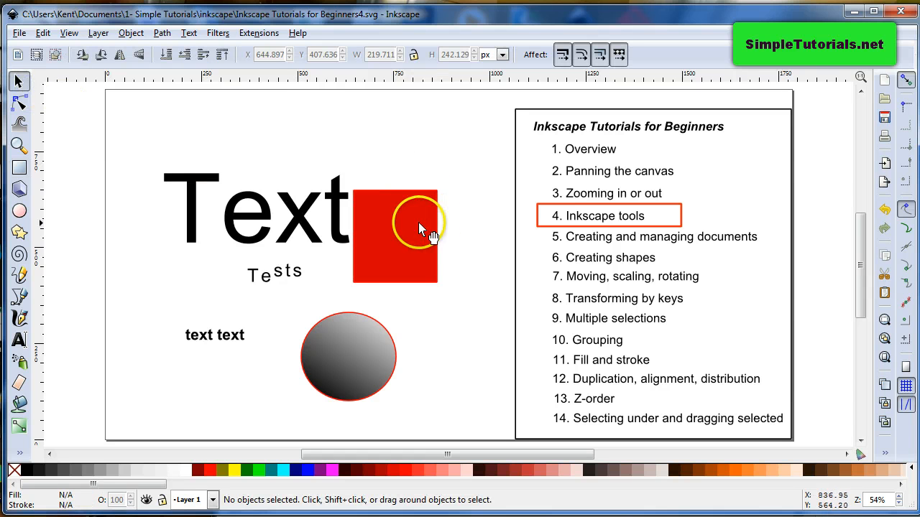
drag(420, 224, 437, 184)
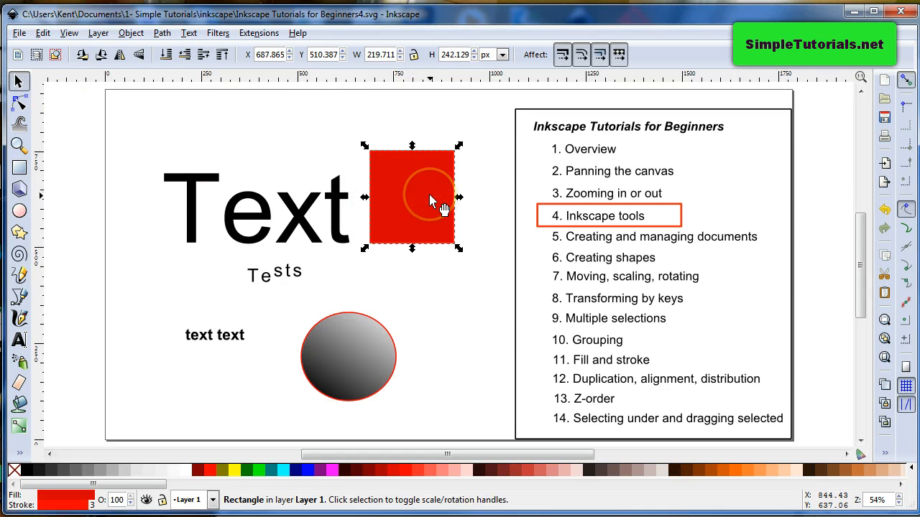
- View the red rectangle's Fill and Stroke settings and close them again
right_click(429, 194)
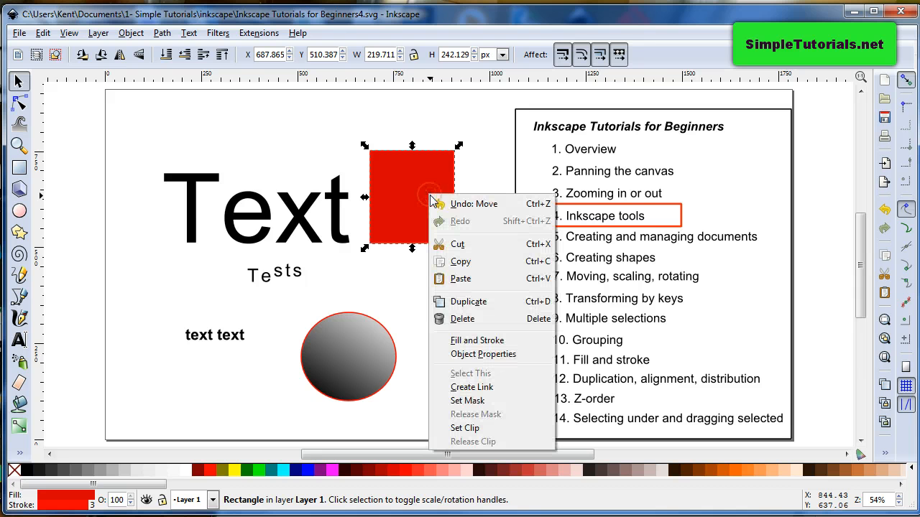
click(476, 340)
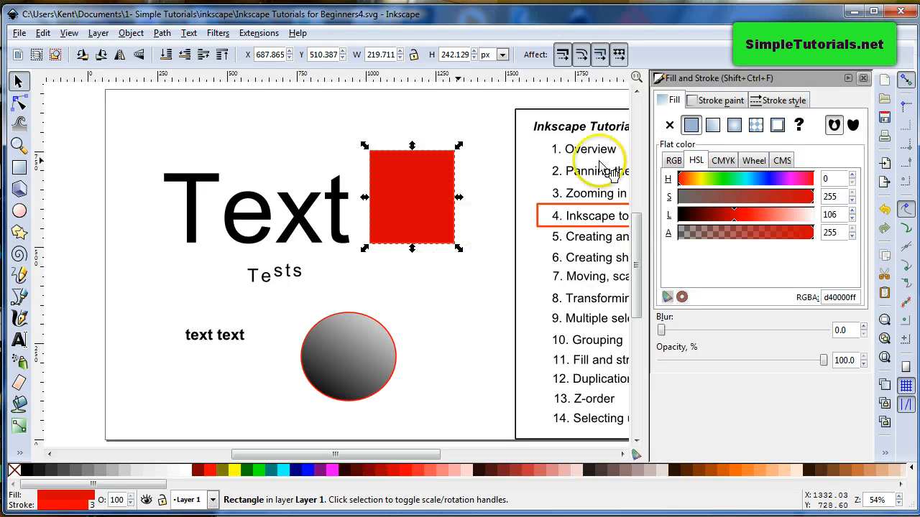
click(863, 79)
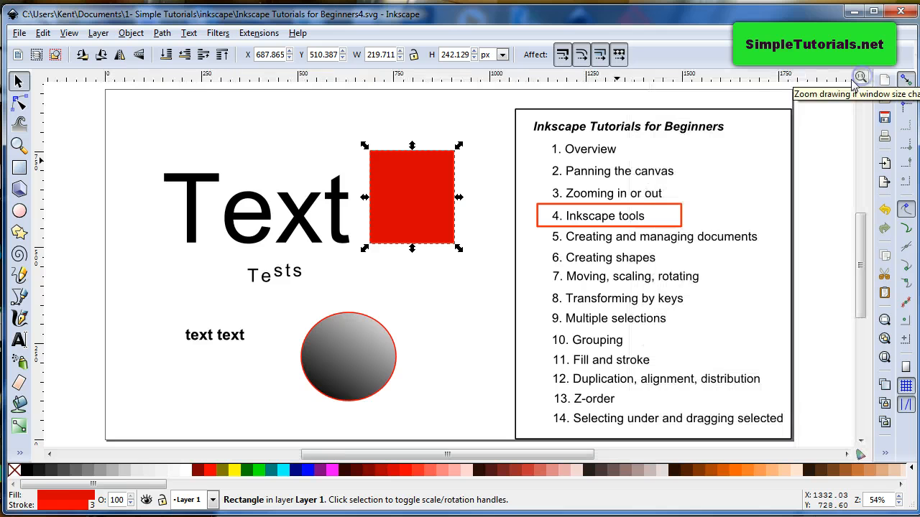
- Change the red rectangle's fill to a linear gradient and bring up its gradient handles on the canvas
click(85, 498)
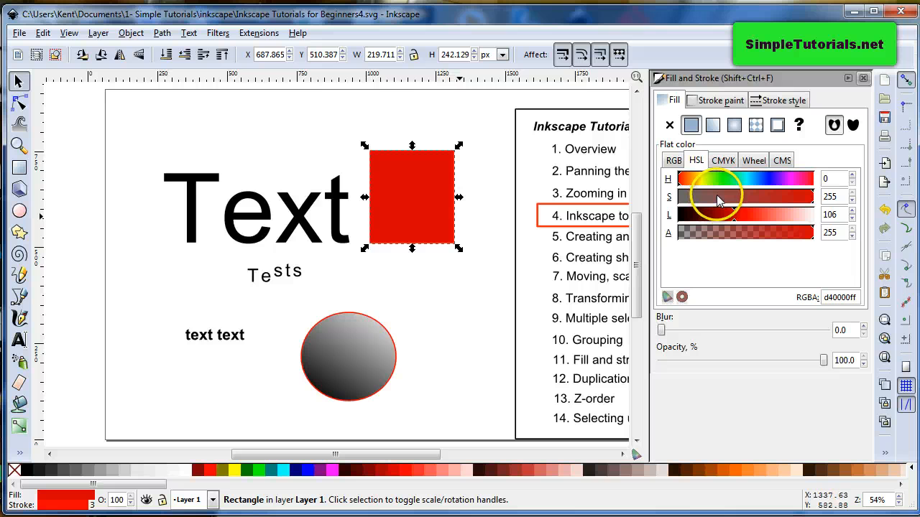
click(713, 126)
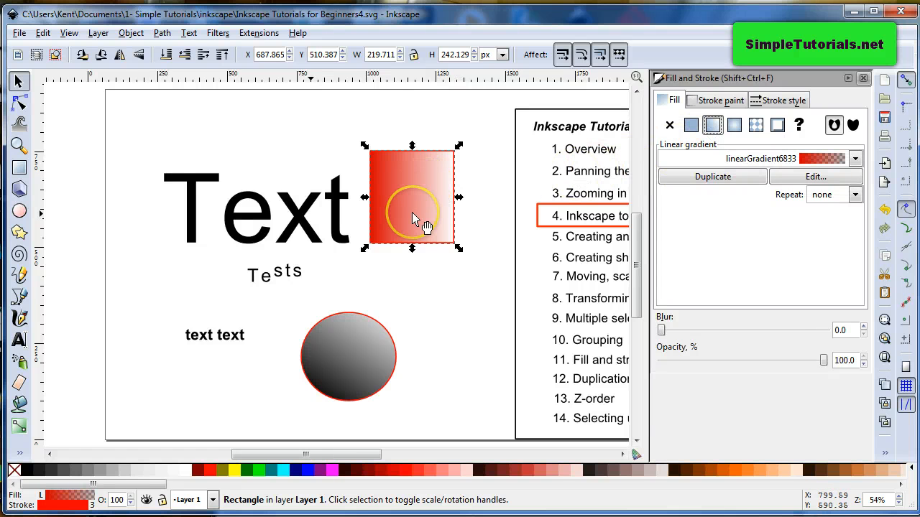
click(20, 426)
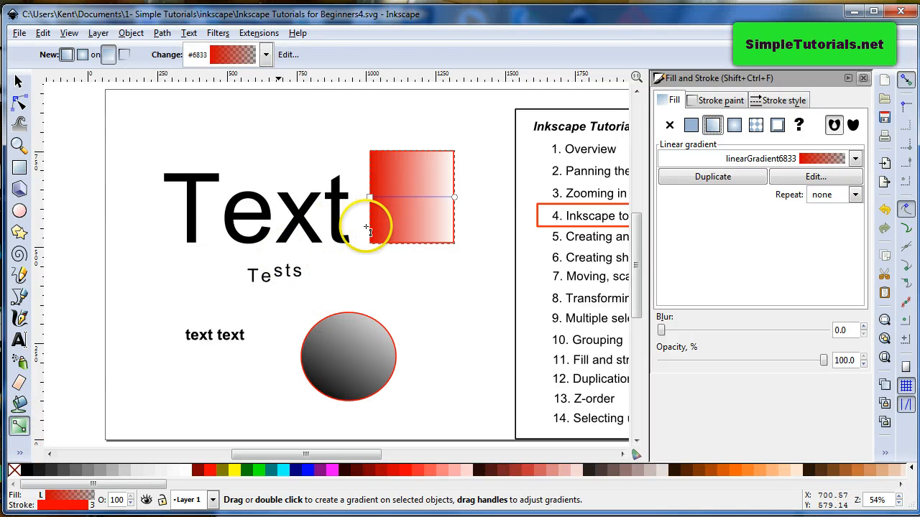
- Move the start handle of the red rectangle's linear gradient slightly inward and upward so the gradient runs at a slight angle
mouse_move(372, 198)
mouse_down()
mouse_move(415, 266)
mouse_move(391, 251)
mouse_move(378, 197)
mouse_up()
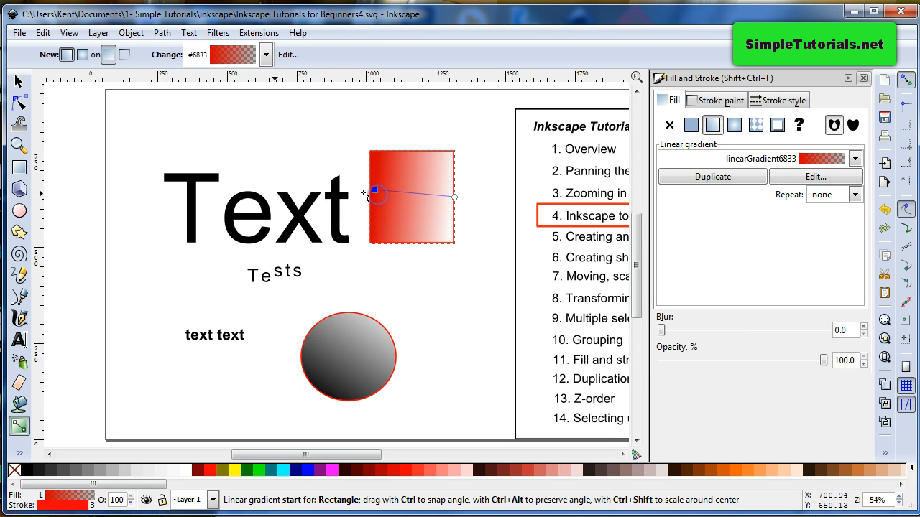
- Draw a rectangle about 250 by 131 px between the gradient rectangle and the circle, with a green fill (#008000) and a dark red stroke
click(22, 167)
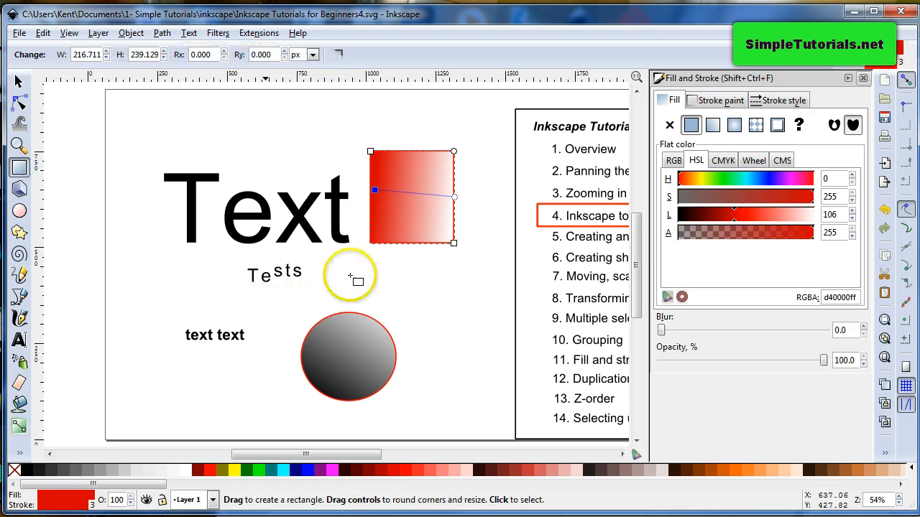
drag(353, 263, 450, 314)
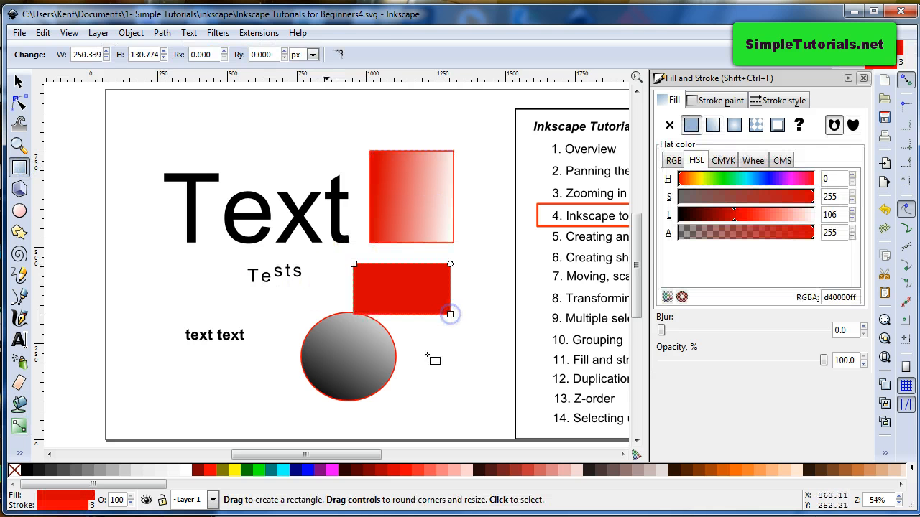
click(199, 472)
click(245, 472)
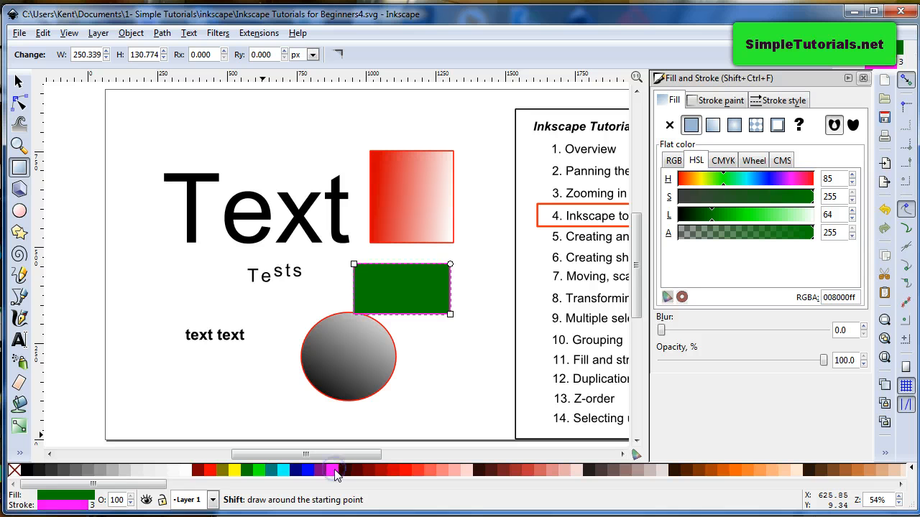
shift+click(357, 472)
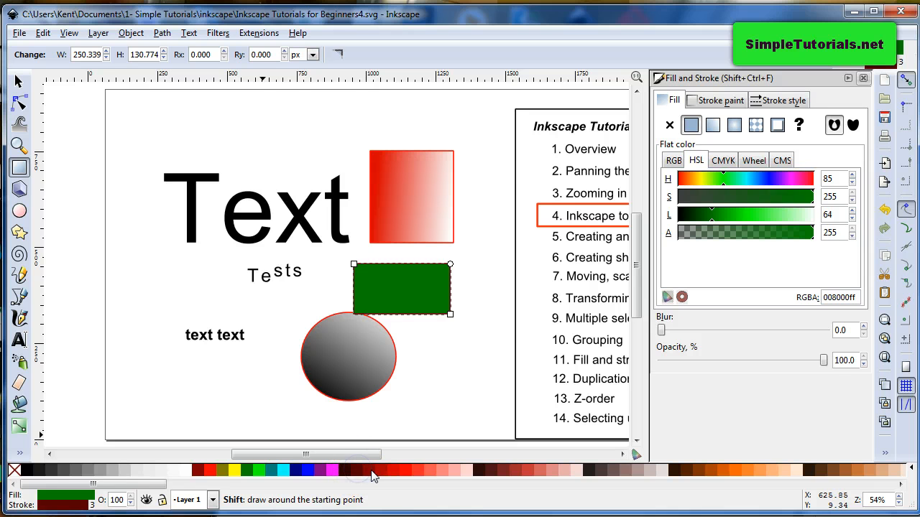
- Recolour the green rectangle with the Dropper by sampling the large "Text" and several spots of the red gradient, ending on pale red (#D3000063)
click(20, 454)
click(65, 454)
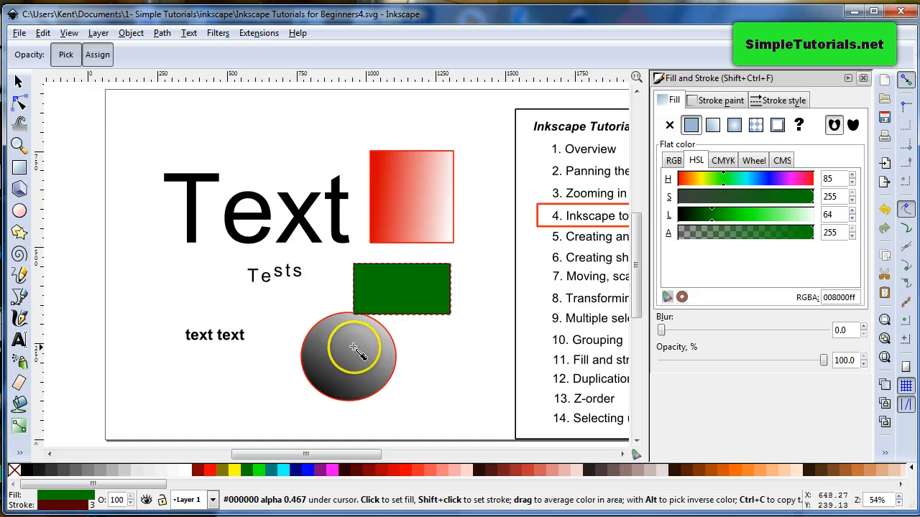
click(308, 234)
click(388, 191)
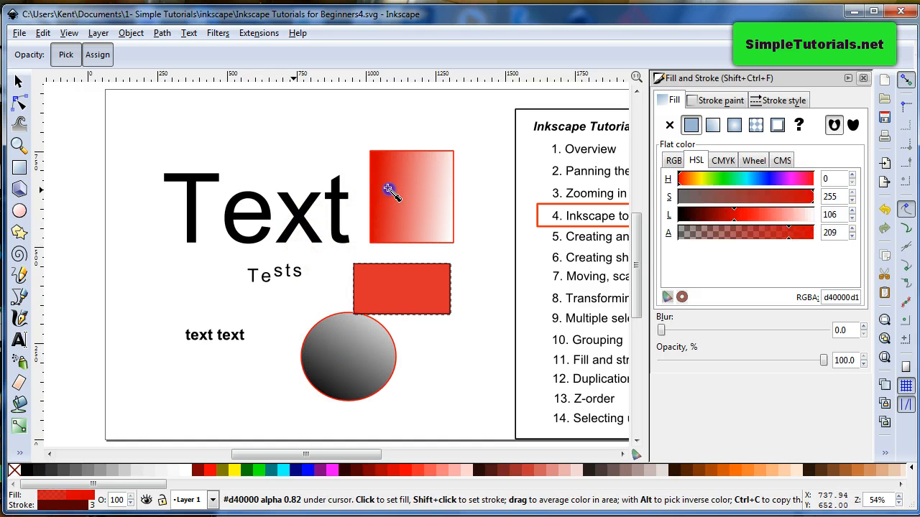
click(419, 171)
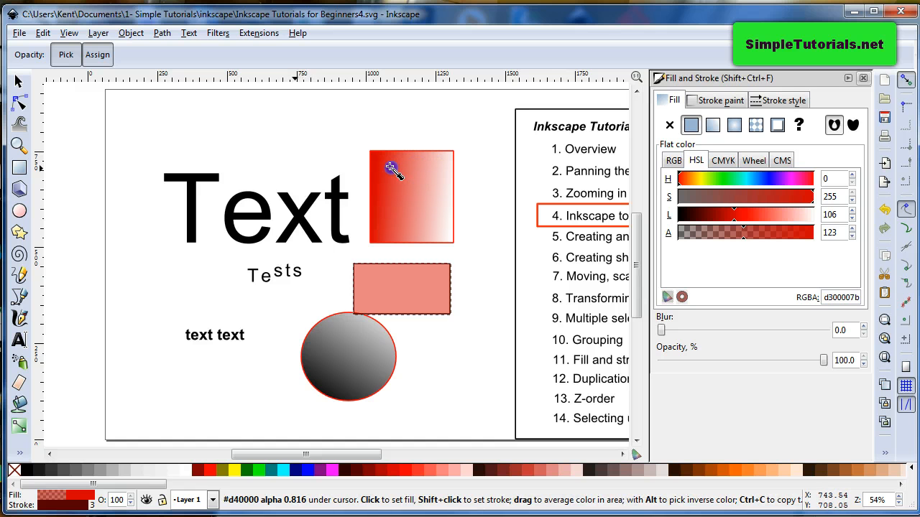
click(389, 168)
click(422, 168)
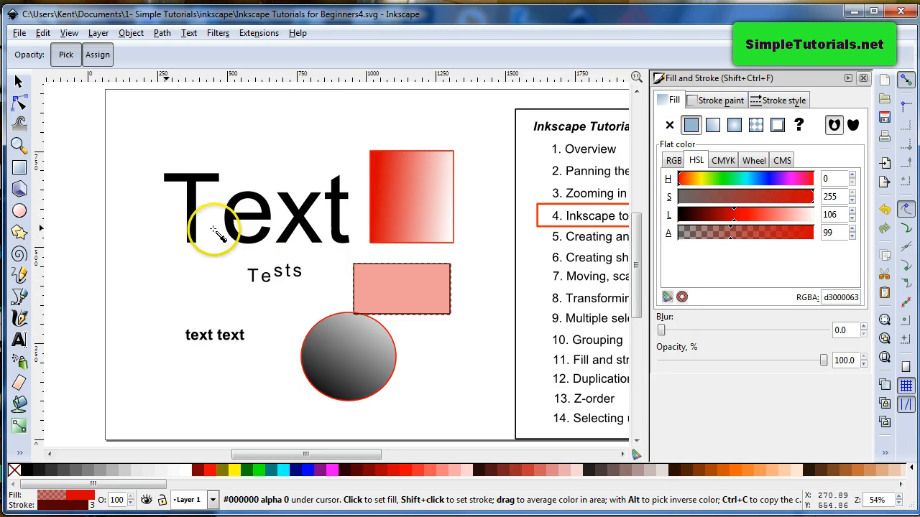
mouse_move(352, 459)
mouse_down()
mouse_move(401, 460)
mouse_move(370, 460)
mouse_up()
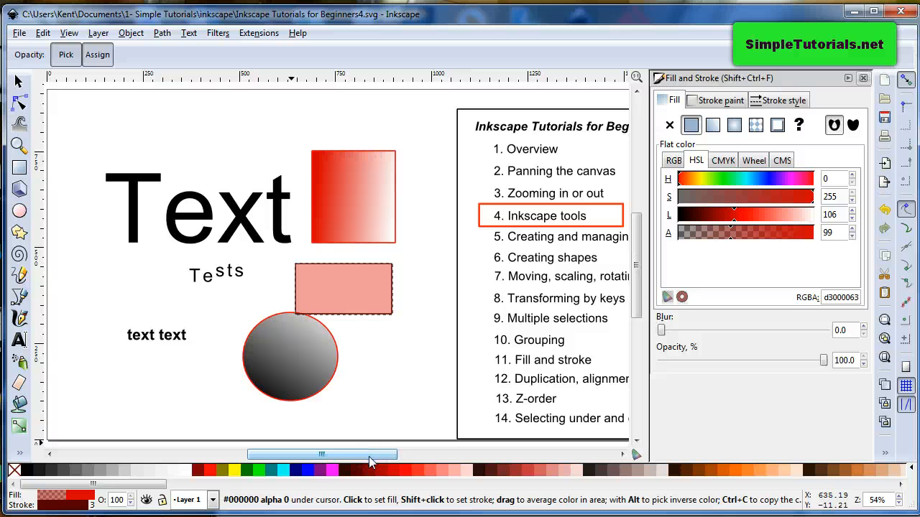